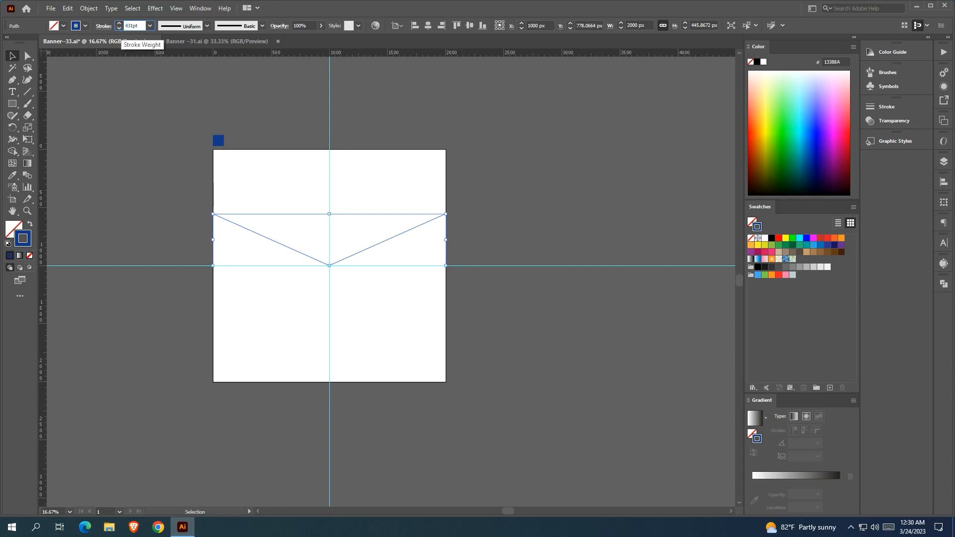
Set the stroke weight of the V-shaped path to 431 pt.
{"action": "type", "text": "31"}
{"action": "key", "text": "Return"}
{"action": "left_click_drag", "start_coordinate": [130, 129], "coordinate": [110, 120]}
Extend both upper end points of the V path diagonally outward, past the left and right edges of the artboard.
{"action": "key", "text": "a"}
{"action": "left_click", "coordinate": [206, 206]}
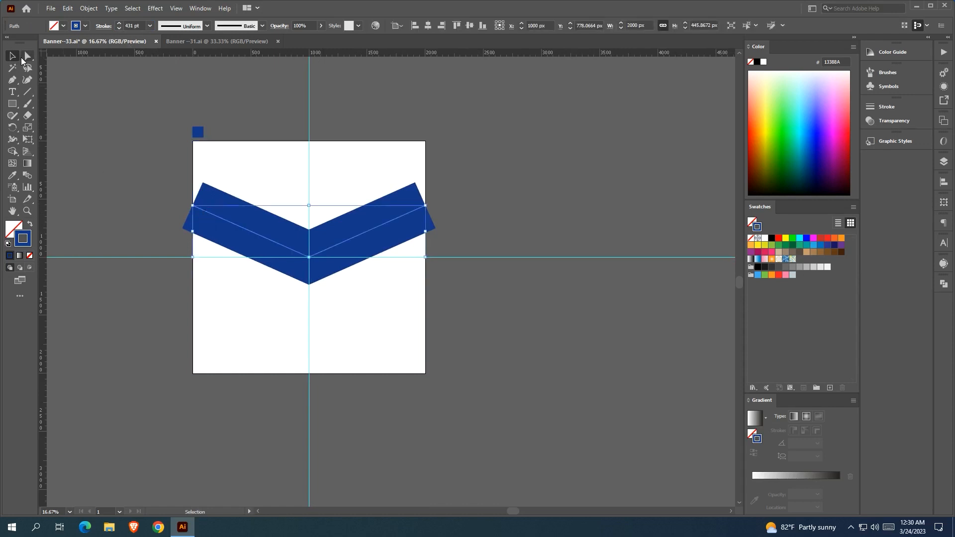
{"action": "left_click_drag", "start_coordinate": [192, 206], "coordinate": [162, 194]}
{"action": "left_click_drag", "start_coordinate": [425, 206], "coordinate": [455, 193]}
{"action": "left_click", "coordinate": [446, 211]}
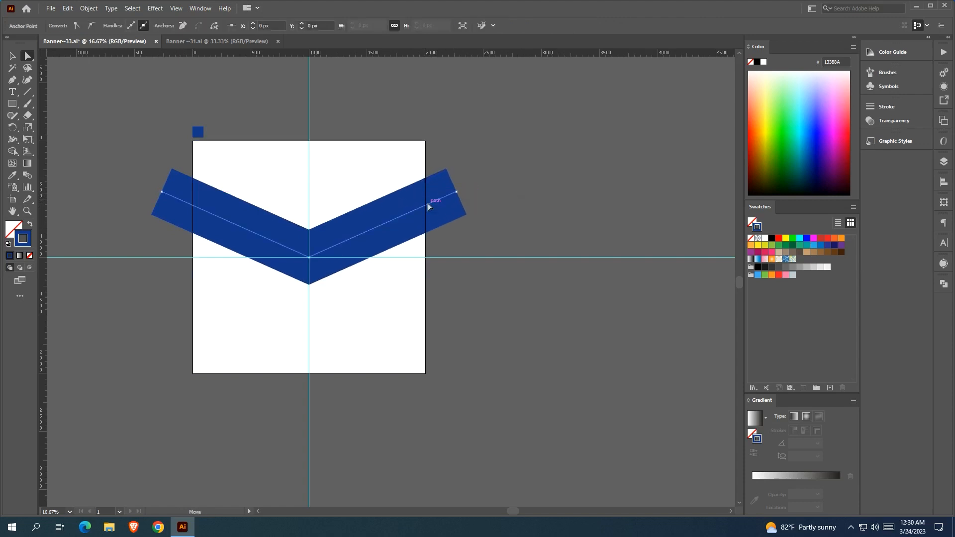
Expand the V's stroke into a filled shape and remove the guides.
{"action": "left_click", "coordinate": [89, 9]}
{"action": "left_click", "coordinate": [109, 122]}
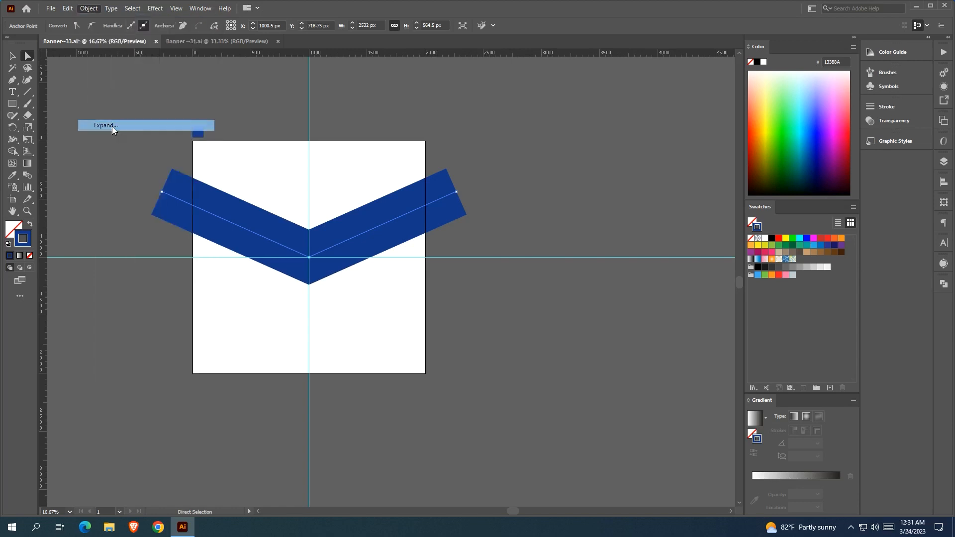
{"action": "left_click", "coordinate": [256, 311]}
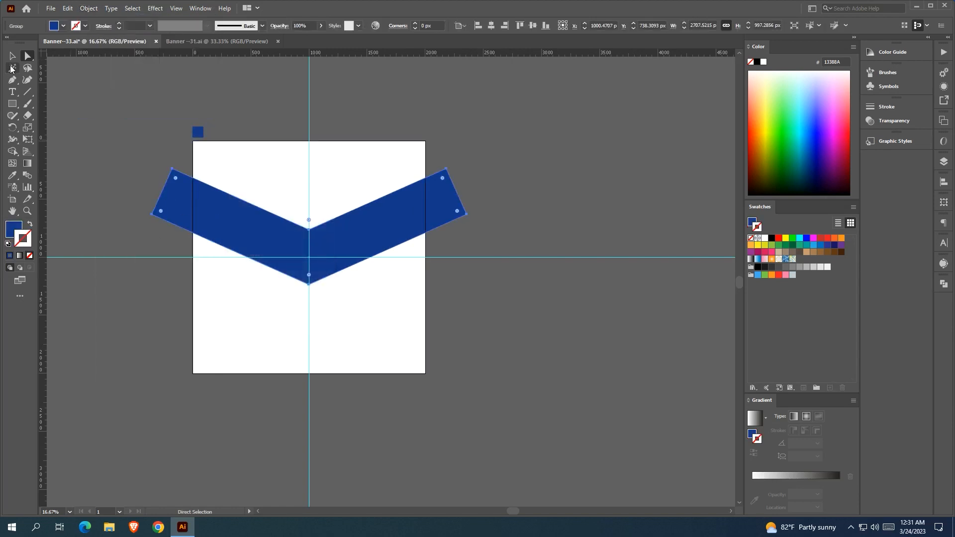
{"action": "key", "text": "v"}
{"action": "left_click", "coordinate": [583, 242]}
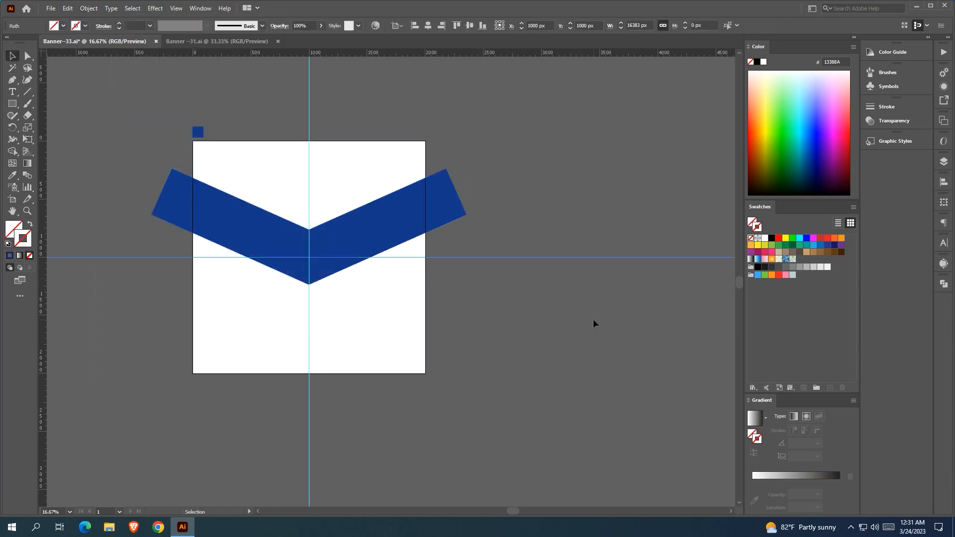
Move the inner and outer centre points of the blue V down about 190 px to deepen it.
{"action": "left_click", "coordinate": [315, 250]}
{"action": "key", "text": "a"}
{"action": "left_click", "coordinate": [310, 285]}
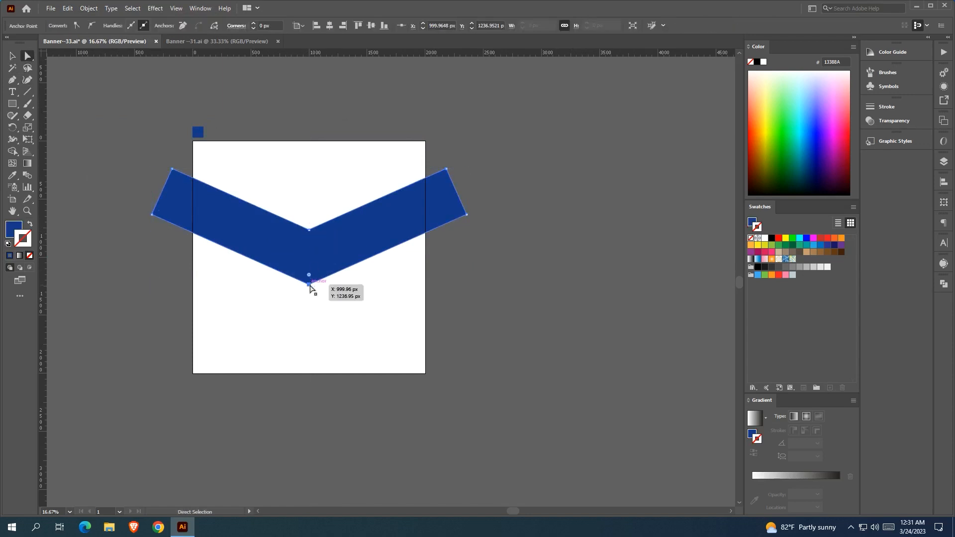
{"action": "left_click", "coordinate": [311, 232]}
{"action": "key", "text": "shift+Down"}
{"action": "key", "text": "shift+Down"}
{"action": "key", "text": "shift+Down"}
{"action": "key", "text": "shift+Down"}
{"action": "key", "text": "shift+Down"}
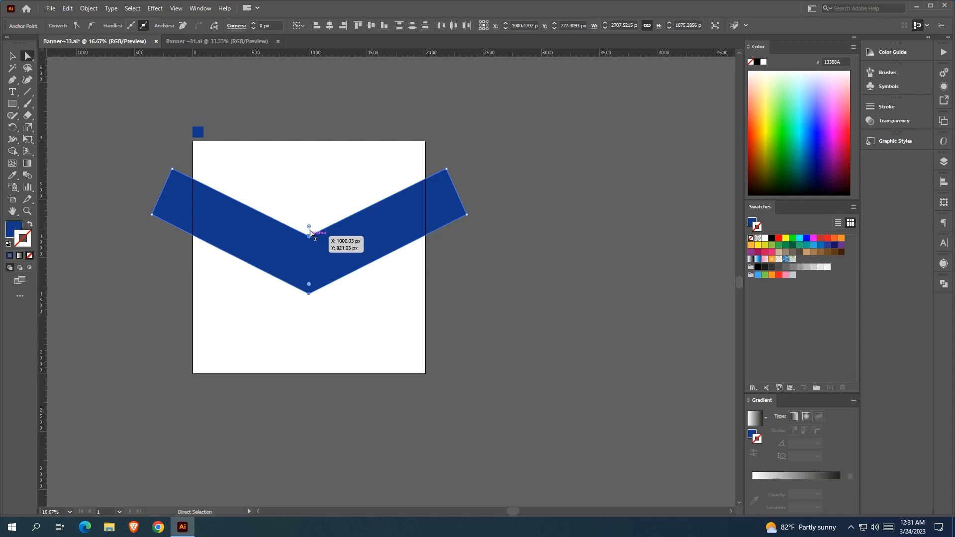
{"action": "key", "text": "shift+Down"}
{"action": "key", "text": "shift+Down"}
{"action": "key", "text": "shift+Down"}
{"action": "key", "text": "shift+Down"}
{"action": "key", "text": "shift+Down"}
{"action": "key", "text": "shift+Down"}
{"action": "key", "text": "shift+Down"}
{"action": "key", "text": "shift+Down"}
{"action": "key", "text": "shift+Down"}
{"action": "key", "text": "shift+Down"}
{"action": "key", "text": "shift+Down"}
Nudge the whole blue V slightly downward.
{"action": "key", "text": "v"}
{"action": "left_click_drag", "start_coordinate": [231, 230], "coordinate": [231, 232]}
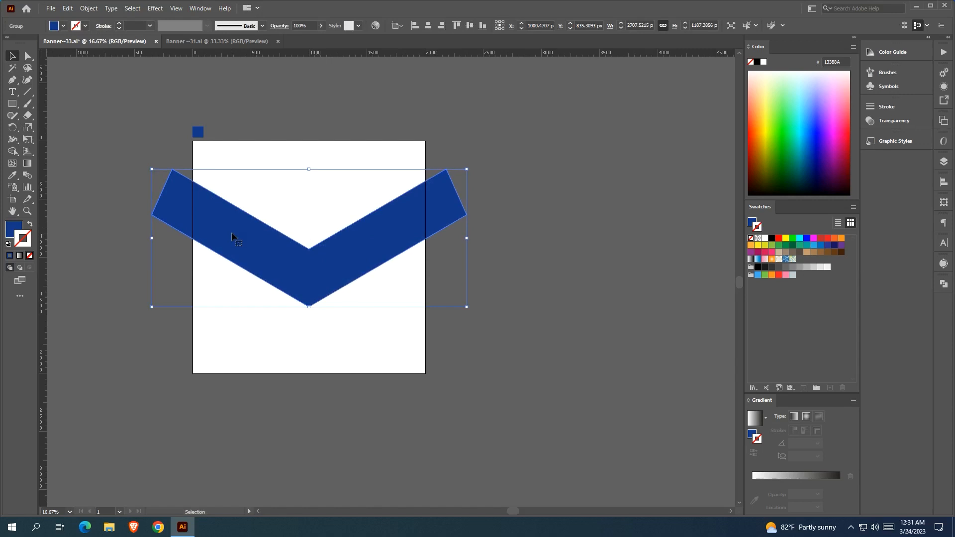
{"action": "key", "text": "Down"}
{"action": "key", "text": "Down"}
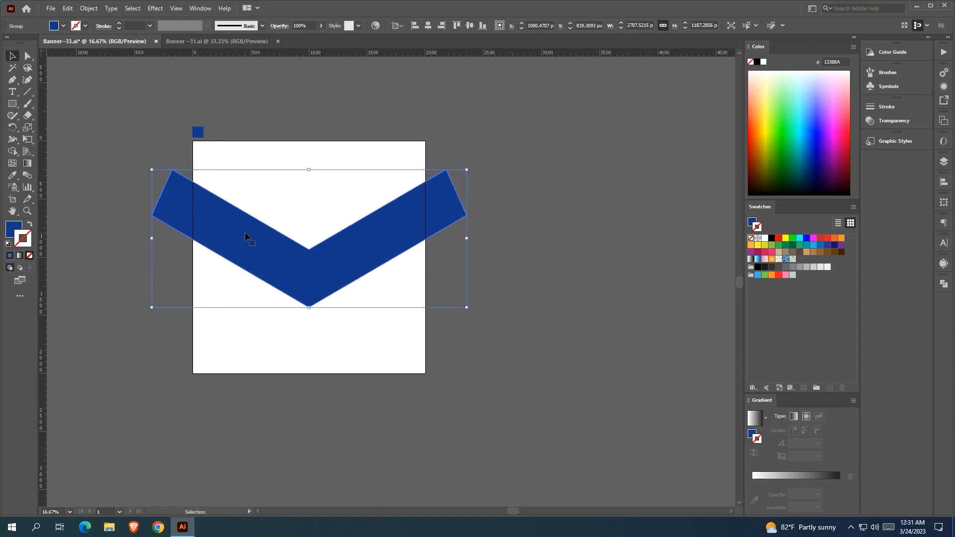
Cut the V band and its overhanging ends out of the white background square with the Shape Builder tool.
{"action": "left_click", "coordinate": [296, 156], "text": "shift"}
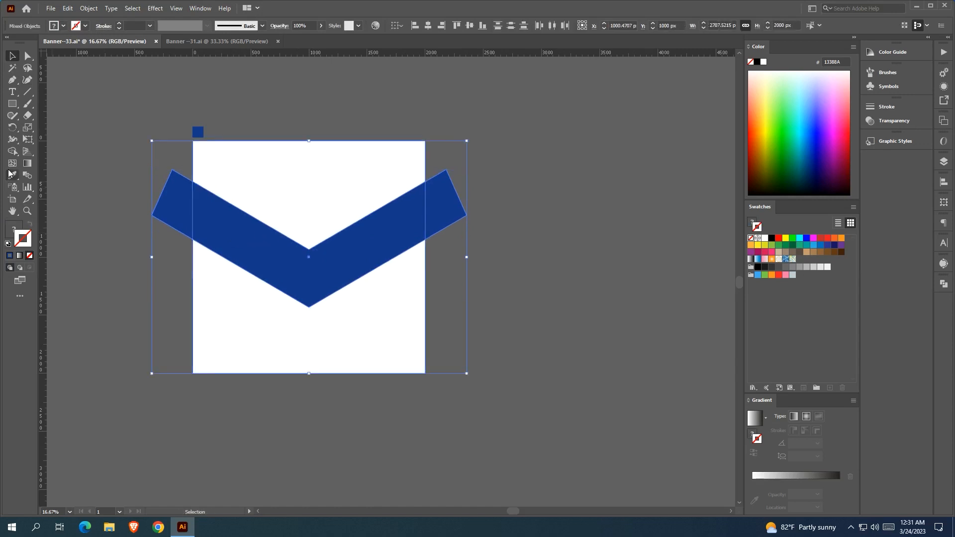
{"action": "key", "text": "shift+m"}
{"action": "mouse_move", "coordinate": [149, 196]}
{"action": "left_mouse_down"}
{"action": "mouse_move", "coordinate": [302, 265]}
{"action": "mouse_move", "coordinate": [448, 204]}
{"action": "left_mouse_up"}
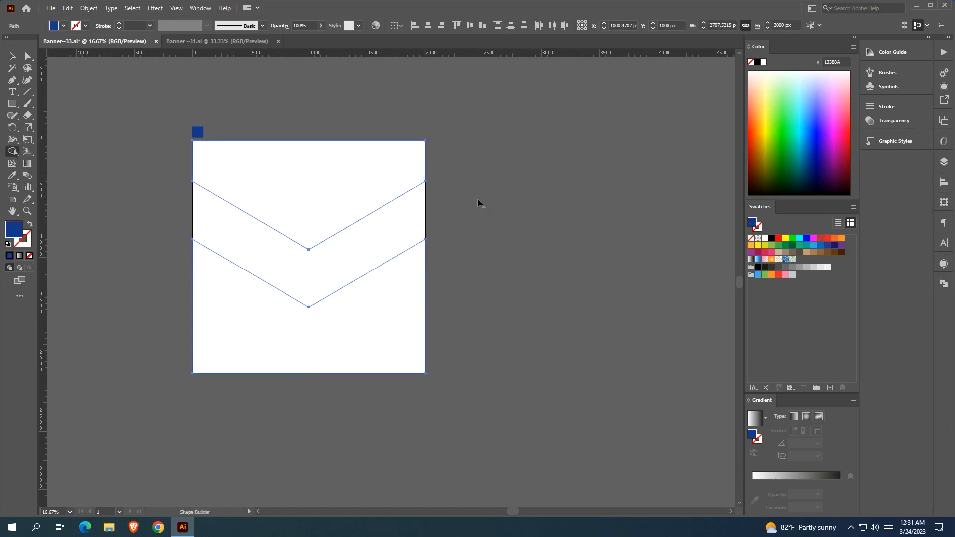
{"action": "left_click", "coordinate": [12, 56]}
{"action": "left_click", "coordinate": [149, 166]}
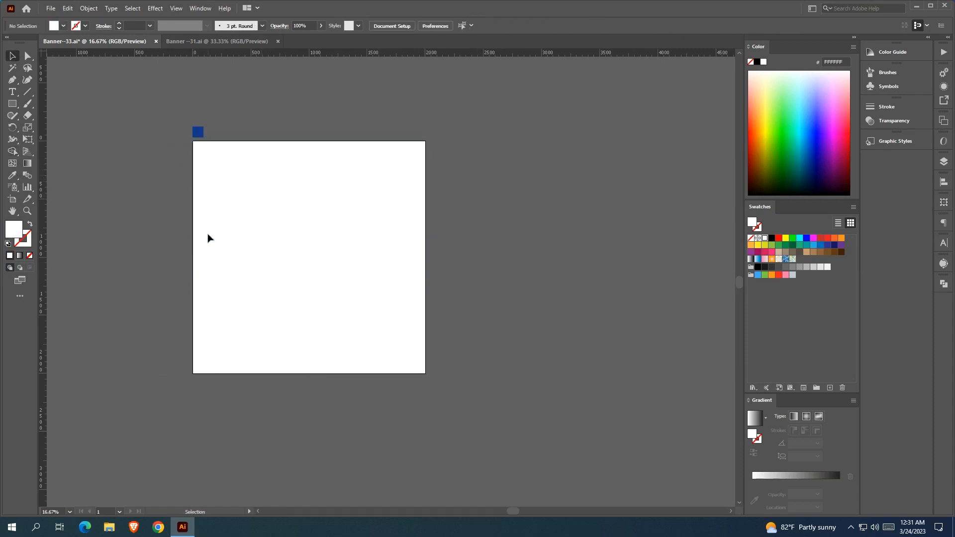
Fill the upper and lower background pieces with the blue sampled from the small colour square above the artboard.
{"action": "left_click", "coordinate": [220, 305]}
{"action": "left_click", "coordinate": [13, 178]}
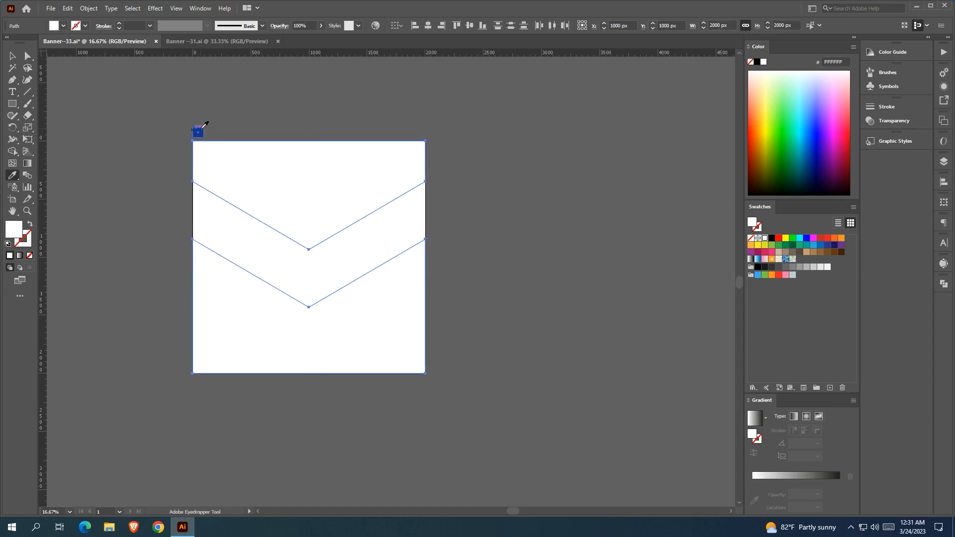
{"action": "left_click", "coordinate": [197, 133]}
{"action": "left_click", "coordinate": [12, 56]}
{"action": "left_click", "coordinate": [107, 141]}
{"action": "left_click_drag", "start_coordinate": [229, 169], "coordinate": [462, 169]}
{"action": "left_click_drag", "start_coordinate": [346, 310], "coordinate": [551, 323]}
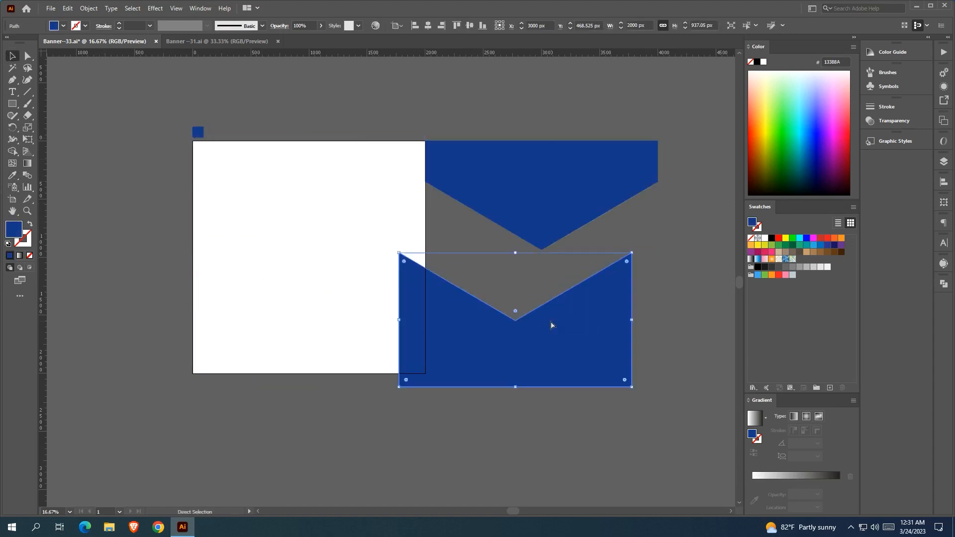
{"action": "key", "text": "ctrl+z"}
{"action": "key", "text": "ctrl+z"}
{"action": "left_click", "coordinate": [561, 328]}
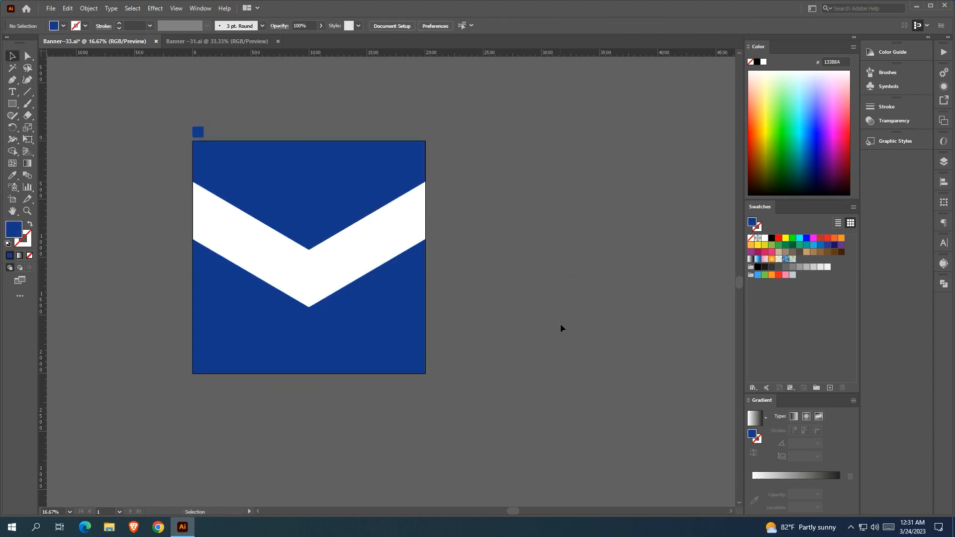
Place the black-and-white city skyline photo just below the artboard.
{"action": "scroll", "coordinate": [571, 343], "scroll_direction": "down", "scroll_amount": 1}
{"action": "scroll", "coordinate": [574, 352], "scroll_direction": "down", "scroll_amount": 3}
{"action": "scroll", "coordinate": [561, 349], "scroll_direction": "down", "scroll_amount": 1}
{"action": "left_click_drag", "start_coordinate": [561, 349], "coordinate": [531, 155]}
{"action": "left_click_drag", "start_coordinate": [522, 299], "coordinate": [522, 268]}
{"action": "left_click_drag", "start_coordinate": [433, 394], "coordinate": [433, 228]}
{"action": "left_click_drag", "start_coordinate": [511, 201], "coordinate": [494, 448]}
{"action": "left_click_drag", "start_coordinate": [424, 470], "coordinate": [463, 331]}
{"action": "left_click", "coordinate": [498, 330]}
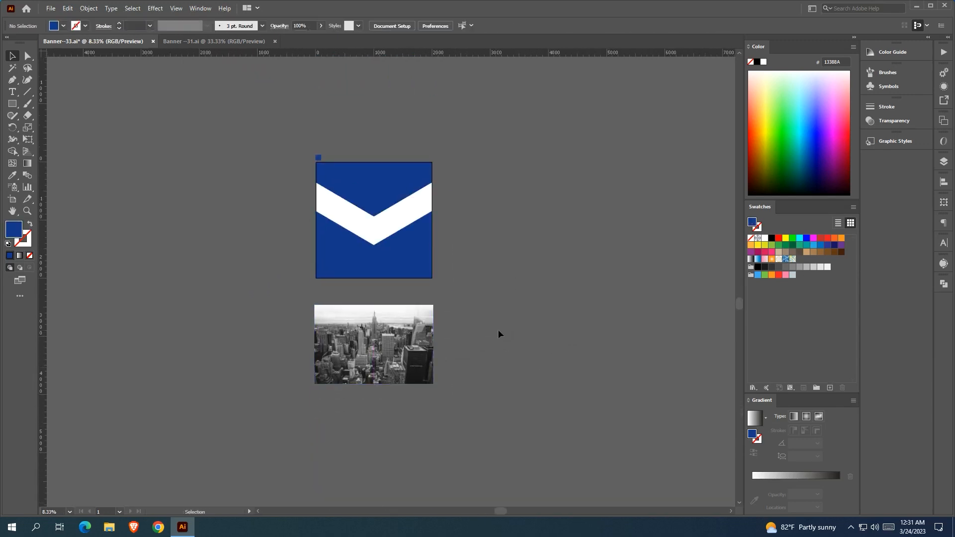
Move the two blue pieces to the right of the artboard and cover the artboard with a blue 2000 × 2000 px square.
{"action": "left_click_drag", "start_coordinate": [365, 188], "coordinate": [536, 188]}
{"action": "left_click", "coordinate": [521, 352]}
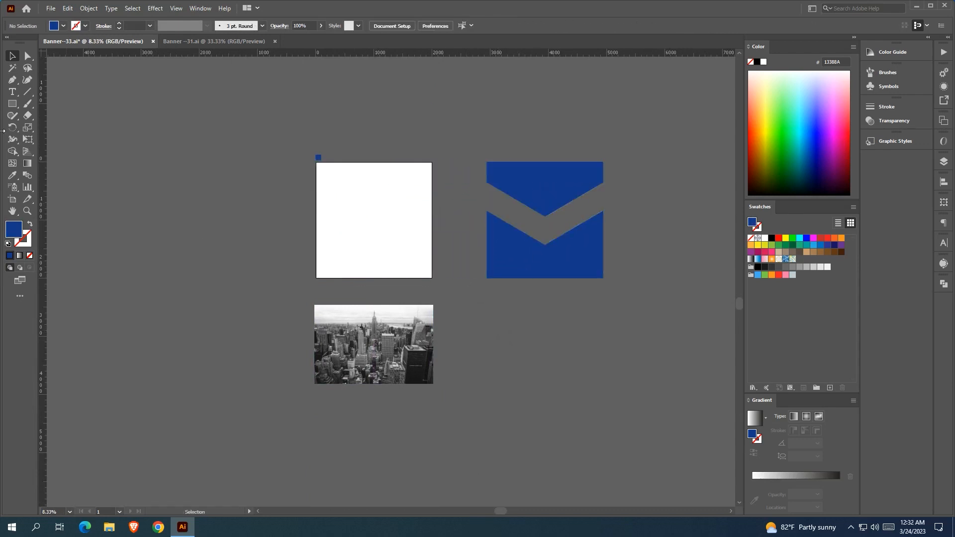
{"action": "left_click", "coordinate": [376, 260]}
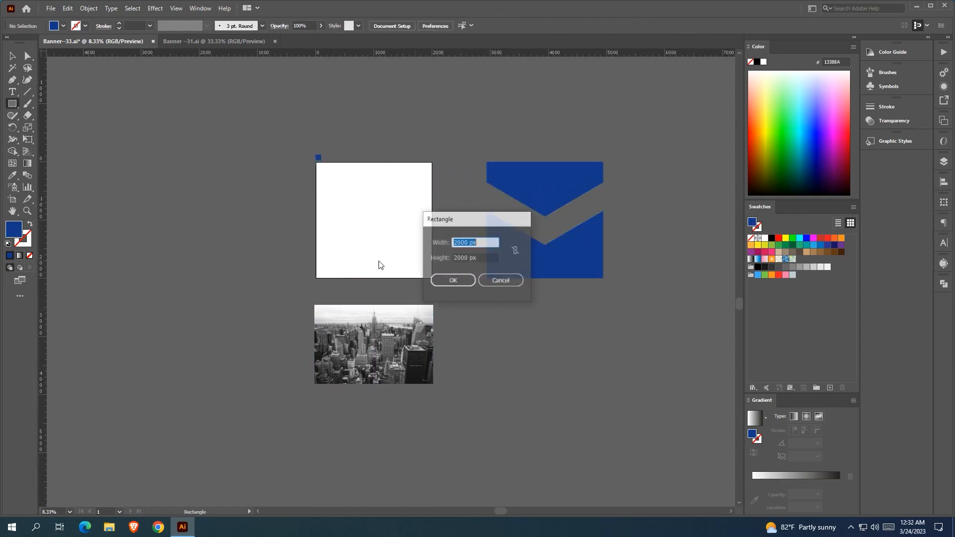
{"action": "left_click", "coordinate": [448, 279]}
{"action": "key", "text": "v"}
{"action": "left_click_drag", "start_coordinate": [459, 303], "coordinate": [398, 205]}
{"action": "left_click", "coordinate": [476, 318]}
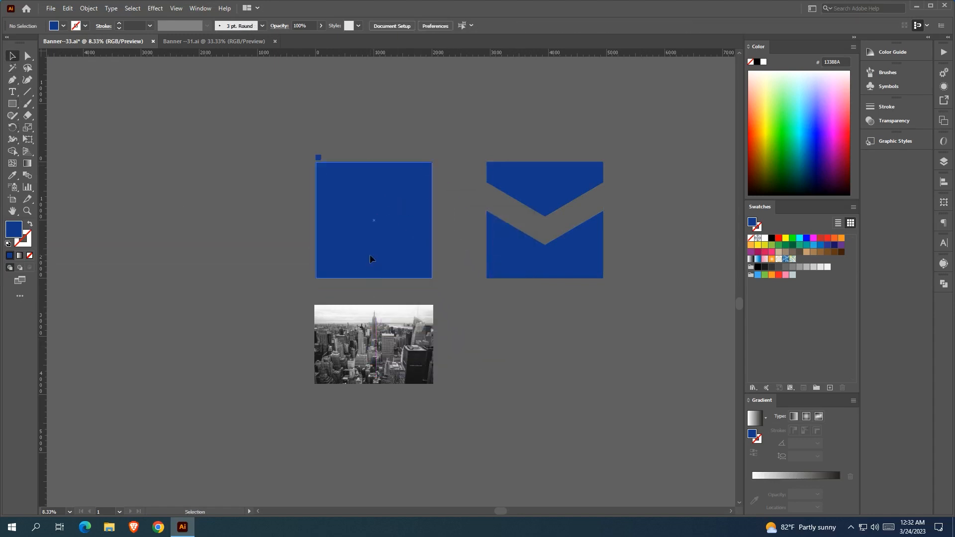
Place the city photo behind the blue square and enlarge it to about 4405 × 2937 px, covering the whole artboard.
{"action": "right_click", "coordinate": [370, 255]}
{"action": "mouse_move", "coordinate": [445, 436]}
{"action": "left_click", "coordinate": [511, 436]}
{"action": "left_click", "coordinate": [529, 396]}
{"action": "left_click_drag", "start_coordinate": [354, 360], "coordinate": [382, 351]}
{"action": "left_click_drag", "start_coordinate": [416, 327], "coordinate": [416, 283]}
{"action": "left_click", "coordinate": [406, 334]}
Set the blending mode of the blue square over the photo to Multiply.
{"action": "left_click", "coordinate": [378, 267]}
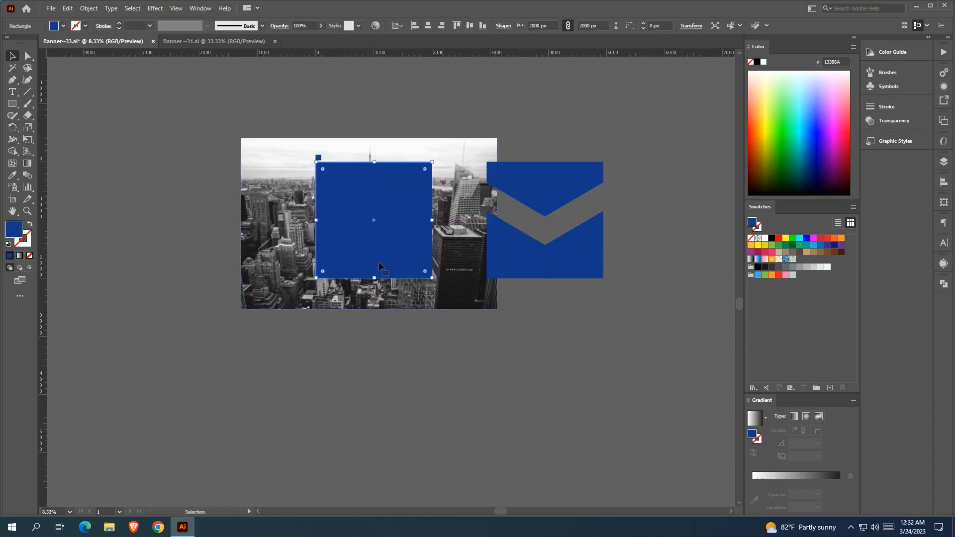
{"action": "left_click", "coordinate": [884, 122]}
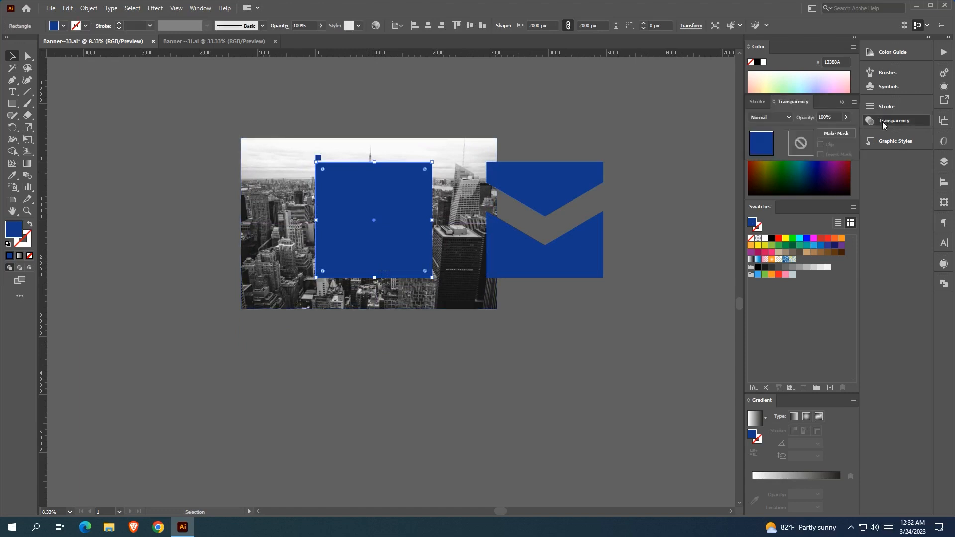
{"action": "left_click", "coordinate": [790, 118]}
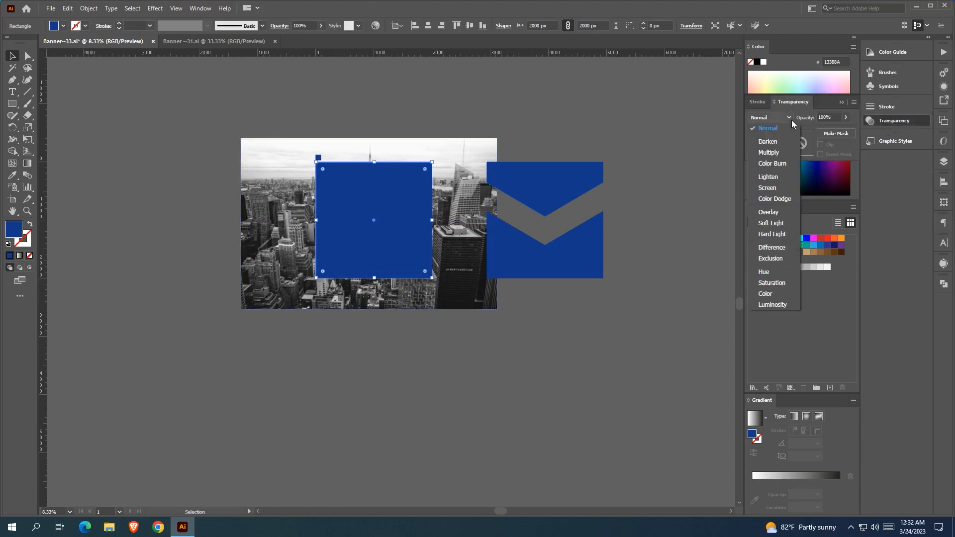
{"action": "left_click", "coordinate": [762, 153]}
{"action": "scroll", "coordinate": [382, 185], "scroll_direction": "up", "scroll_amount": 1}
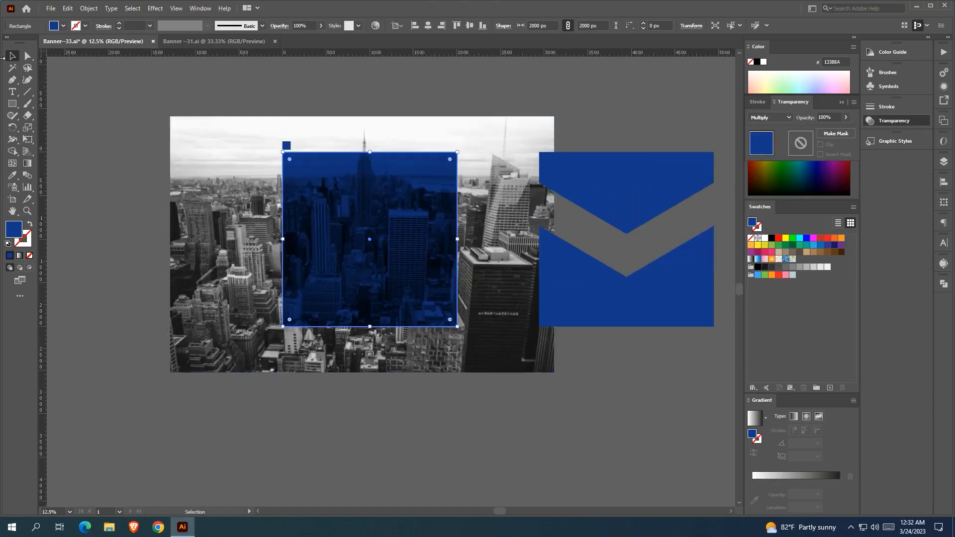
{"action": "left_click", "coordinate": [159, 79]}
Enlarge the city photo to about 6415 × 4277 px and reposition it so the tall tower falls inside the blue square.
{"action": "left_click", "coordinate": [225, 277]}
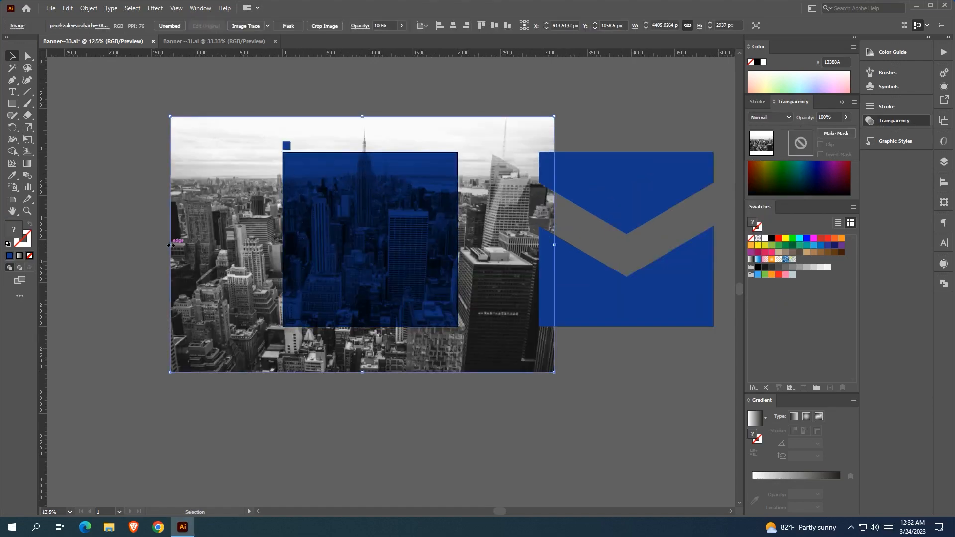
{"action": "left_click_drag", "start_coordinate": [362, 373], "coordinate": [388, 490]}
{"action": "left_click_drag", "start_coordinate": [390, 407], "coordinate": [435, 417]}
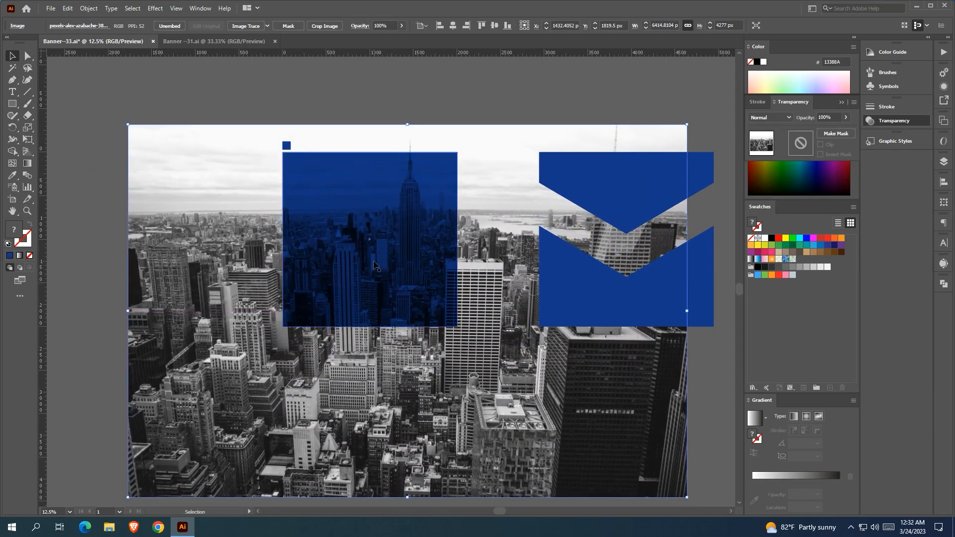
Group the city photo with the blue Multiply square.
{"action": "right_click", "coordinate": [379, 144]}
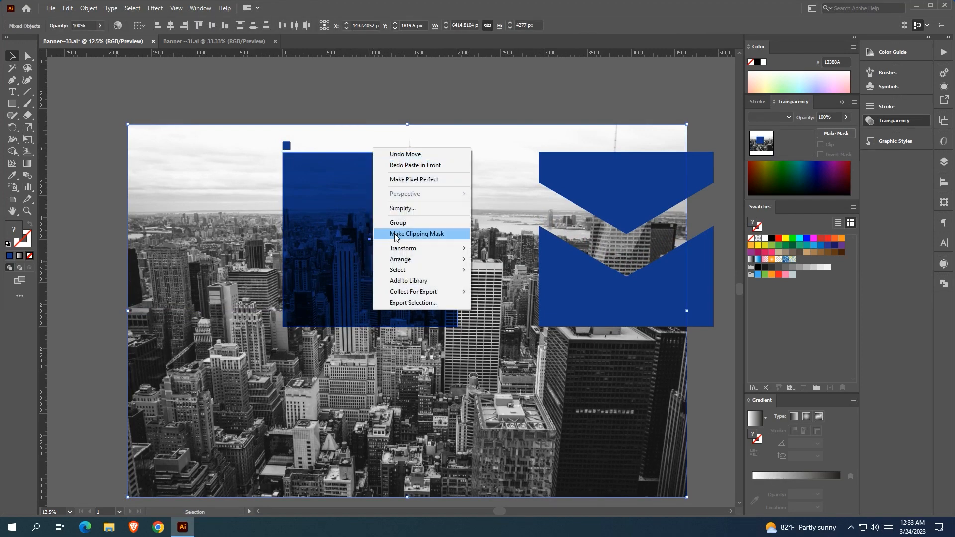
{"action": "left_click", "coordinate": [406, 222]}
{"action": "left_click", "coordinate": [374, 89]}
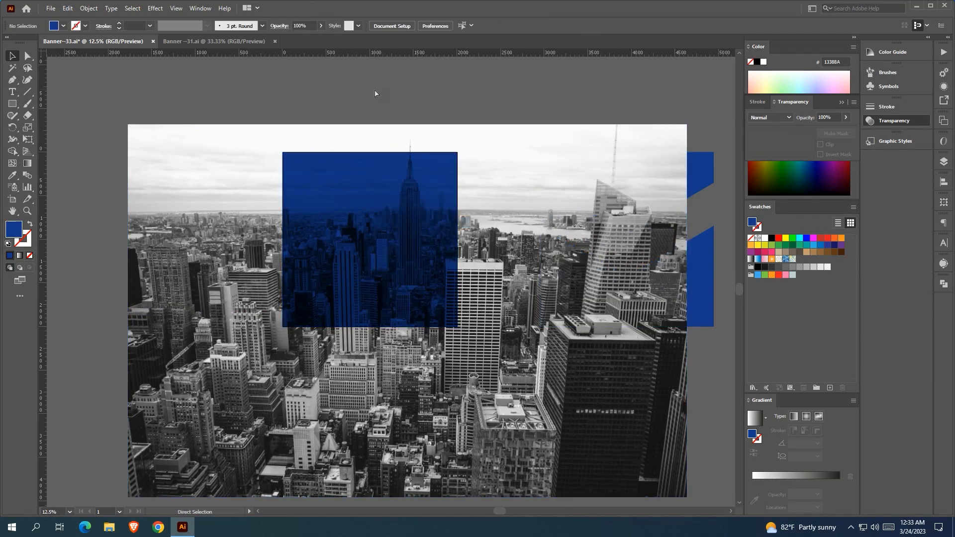
Paste the copied blue square in place over the group and use it as a clipping mask for the city photo.
{"action": "left_click", "coordinate": [70, 8]}
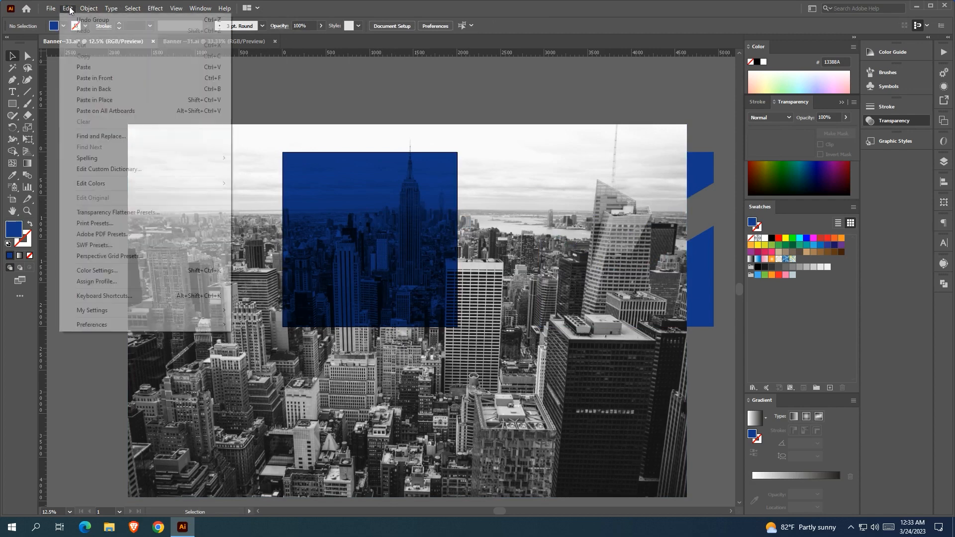
{"action": "left_click", "coordinate": [100, 89]}
{"action": "left_click", "coordinate": [346, 139], "text": "shift"}
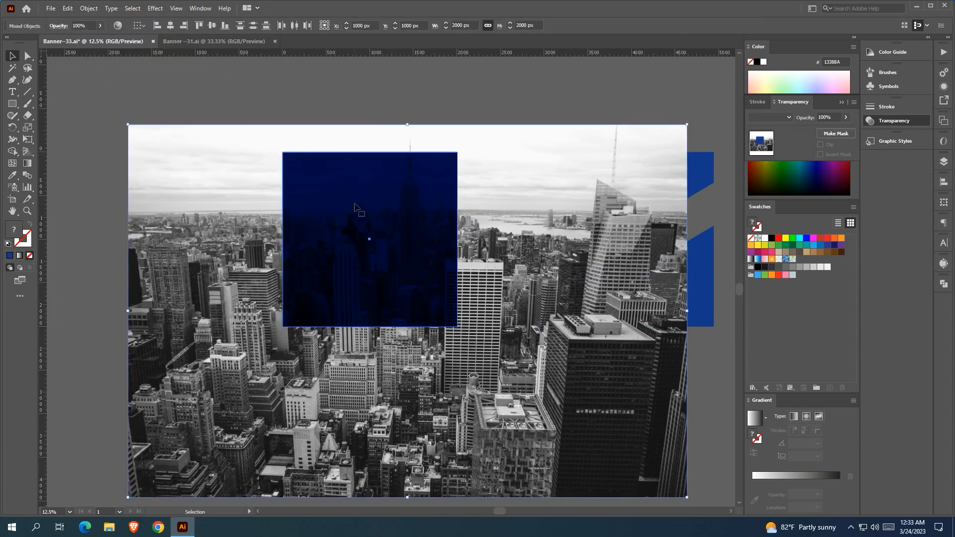
{"action": "right_click", "coordinate": [355, 201]}
{"action": "left_click", "coordinate": [391, 287]}
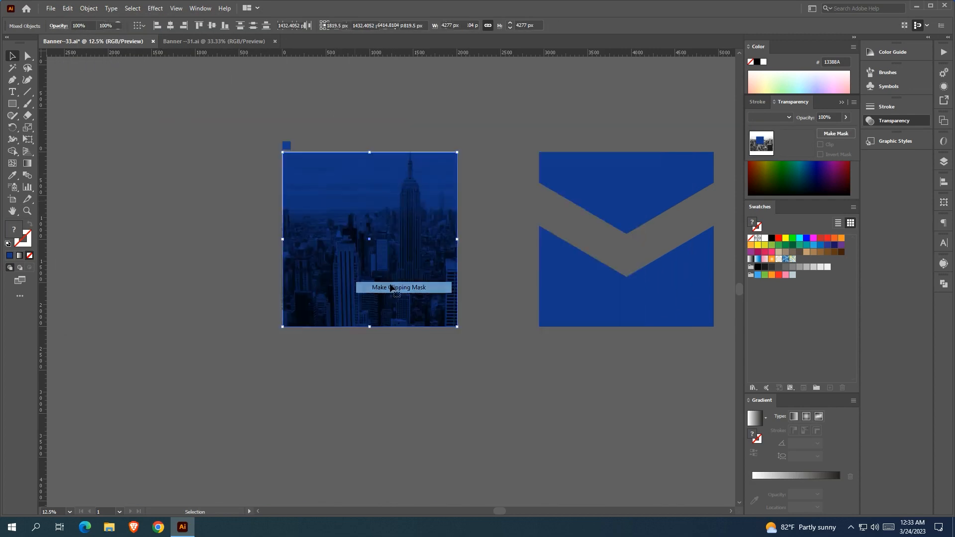
{"action": "left_click", "coordinate": [378, 114]}
Fill the two blue pieces beside the artboard with white.
{"action": "left_click", "coordinate": [596, 188]}
{"action": "left_click", "coordinate": [765, 238]}
{"action": "left_click", "coordinate": [703, 217]}
Move both white pieces back onto the artboard and arrange them in front of the blue-tinted city image.
{"action": "left_click_drag", "start_coordinate": [606, 171], "coordinate": [402, 170]}
{"action": "key", "text": "ctrl+z"}
{"action": "left_click_drag", "start_coordinate": [567, 114], "coordinate": [599, 354]}
{"action": "left_click_drag", "start_coordinate": [599, 308], "coordinate": [342, 308]}
{"action": "right_click", "coordinate": [342, 309]}
{"action": "mouse_move", "coordinate": [429, 467]}
{"action": "left_click", "coordinate": [469, 464]}
{"action": "scroll", "coordinate": [440, 359], "scroll_direction": "up", "scroll_amount": 1}
{"action": "left_click_drag", "start_coordinate": [550, 307], "coordinate": [558, 373]}
{"action": "left_click", "coordinate": [558, 371]}
Reposition the city photo inside its clipping group so the skyline shows through the V-shaped band.
{"action": "double_click", "coordinate": [389, 251]}
{"action": "double_click", "coordinate": [391, 254]}
{"action": "left_click_drag", "start_coordinate": [526, 274], "coordinate": [527, 291]}
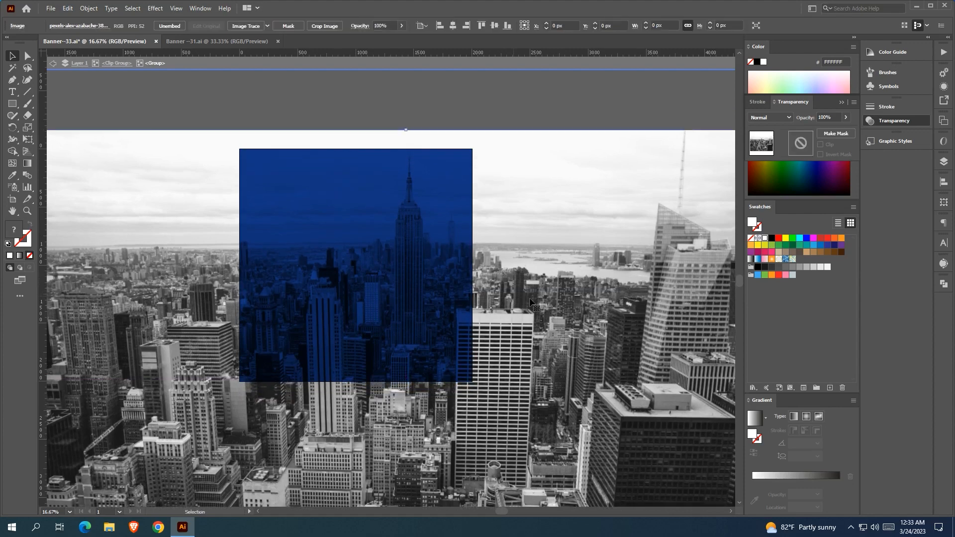
{"action": "scroll", "coordinate": [530, 298], "scroll_direction": "down", "scroll_amount": 1}
{"action": "left_click_drag", "start_coordinate": [440, 173], "coordinate": [438, 208]}
{"action": "left_click_drag", "start_coordinate": [539, 270], "coordinate": [539, 250]}
{"action": "double_click", "coordinate": [531, 94]}
{"action": "left_click", "coordinate": [530, 93]}
{"action": "scroll", "coordinate": [501, 232], "scroll_direction": "up", "scroll_amount": 1}
{"action": "left_click_drag", "start_coordinate": [504, 210], "coordinate": [544, 187]}
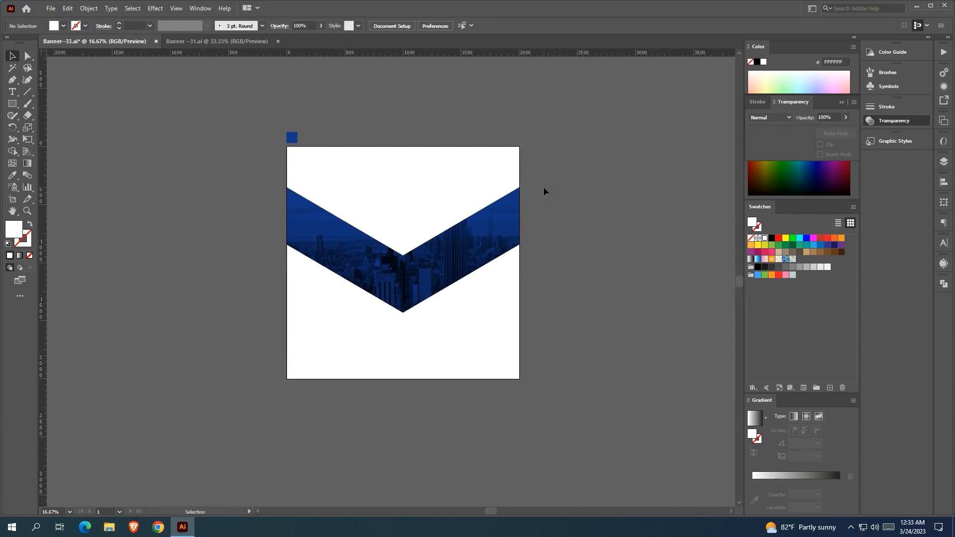
{"action": "left_click_drag", "start_coordinate": [544, 187], "coordinate": [484, 204]}
{"action": "left_click_drag", "start_coordinate": [426, 320], "coordinate": [660, 293]}
{"action": "key", "text": "ctrl+z"}
{"action": "left_click", "coordinate": [599, 307]}
{"action": "left_click_drag", "start_coordinate": [336, 205], "coordinate": [500, 145]}
{"action": "key", "text": "ctrl+z"}
{"action": "left_click_drag", "start_coordinate": [571, 241], "coordinate": [543, 245]}
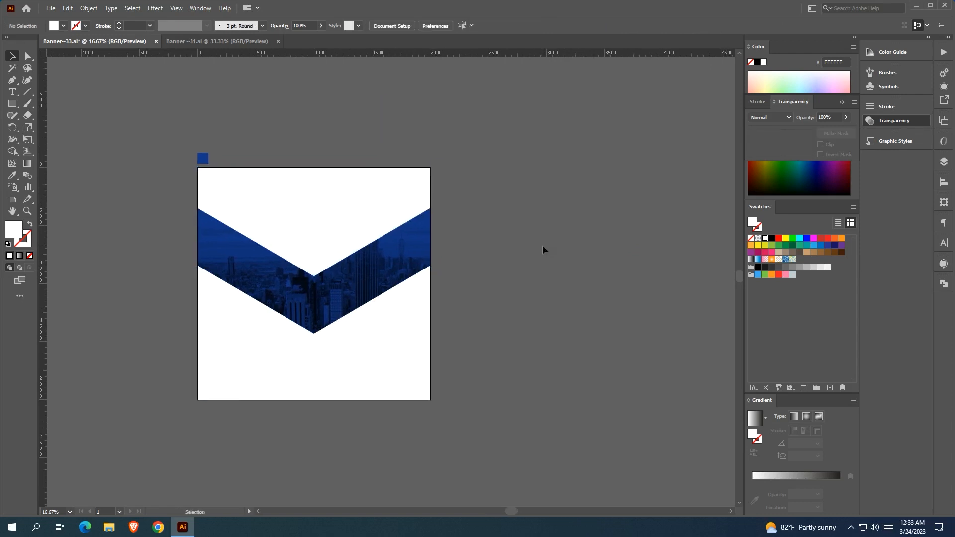
Place the cutout photo of the man in shirt and tie to the right of the artboard.
{"action": "scroll", "coordinate": [542, 245], "scroll_direction": "down", "scroll_amount": 1}
{"action": "scroll", "coordinate": [481, 304], "scroll_direction": "down", "scroll_amount": 1}
{"action": "left_click_drag", "start_coordinate": [556, 298], "coordinate": [352, 279]}
{"action": "left_click_drag", "start_coordinate": [611, 258], "coordinate": [321, 256]}
{"action": "left_click", "coordinate": [336, 347]}
{"action": "scroll", "coordinate": [281, 322], "scroll_direction": "up", "scroll_amount": 2}
{"action": "left_click_drag", "start_coordinate": [280, 321], "coordinate": [563, 377]}
{"action": "scroll", "coordinate": [225, 245], "scroll_direction": "up", "scroll_amount": 3}
{"action": "scroll", "coordinate": [205, 263], "scroll_direction": "up", "scroll_amount": 7}
{"action": "scroll", "coordinate": [221, 261], "scroll_direction": "down", "scroll_amount": 6}
{"action": "left_click_drag", "start_coordinate": [254, 212], "coordinate": [275, 484]}
{"action": "scroll", "coordinate": [252, 143], "scroll_direction": "up", "scroll_amount": 4}
{"action": "scroll", "coordinate": [247, 143], "scroll_direction": "down", "scroll_amount": 9}
{"action": "left_click_drag", "start_coordinate": [502, 355], "coordinate": [479, 388]}
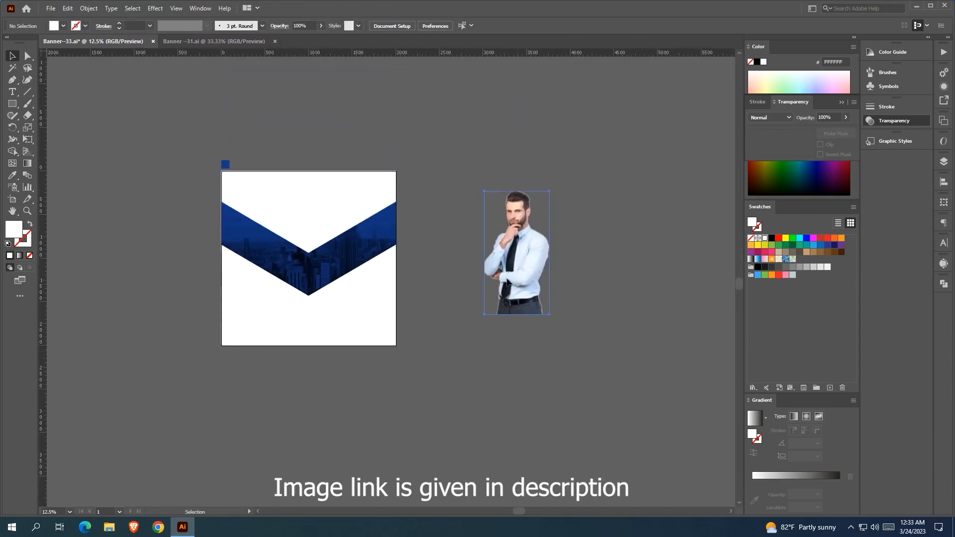
Centre the man's photo over the V band, stacked so the lower white piece hides his lower body.
{"action": "left_click_drag", "start_coordinate": [525, 279], "coordinate": [315, 271]}
{"action": "right_click", "coordinate": [314, 271]}
{"action": "left_click", "coordinate": [339, 275]}
{"action": "right_click", "coordinate": [333, 309]}
{"action": "left_click", "coordinate": [539, 402]}
{"action": "left_click_drag", "start_coordinate": [527, 297], "coordinate": [320, 294]}
{"action": "left_click", "coordinate": [457, 294]}
{"action": "left_click_drag", "start_coordinate": [457, 294], "coordinate": [547, 301]}
Adjust the man's photo so the top of his head sits slightly lower on the artboard.
{"action": "scroll", "coordinate": [476, 304], "scroll_direction": "up", "scroll_amount": 1}
{"action": "left_click", "coordinate": [357, 193]}
{"action": "left_click_drag", "start_coordinate": [353, 171], "coordinate": [354, 184]}
{"action": "left_click", "coordinate": [473, 26]}
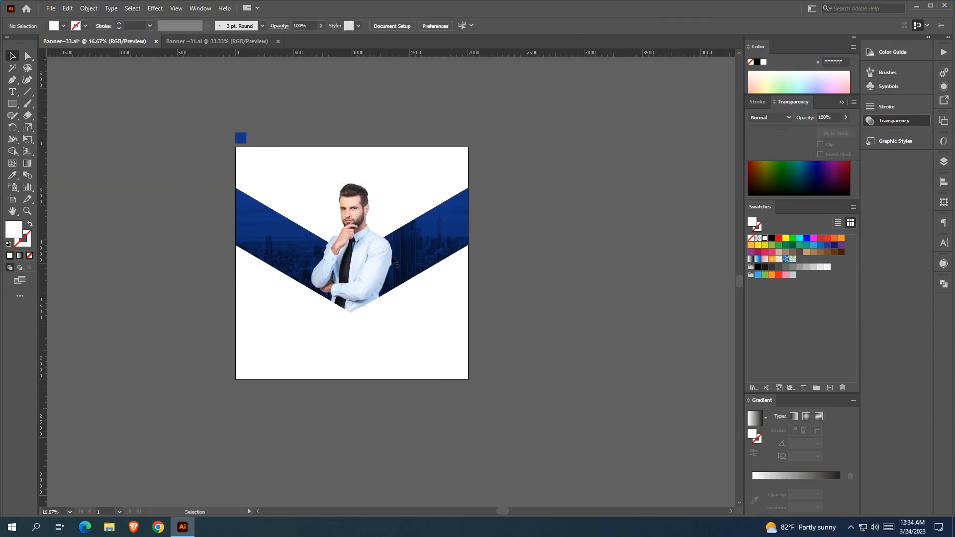
Nudge the man's photo slightly to the left to centre him over the point of the V band.
{"action": "key", "text": "Left"}
{"action": "key", "text": "Left"}
{"action": "key", "text": "Left"}
{"action": "key", "text": "Left"}
{"action": "key", "text": "Left"}
{"action": "key", "text": "Left"}
{"action": "key", "text": "Left"}
{"action": "key", "text": "Left"}
{"action": "key", "text": "Left"}
{"action": "key", "text": "Left"}
{"action": "key", "text": "Left"}
{"action": "key", "text": "Left"}
{"action": "key", "text": "Left"}
{"action": "key", "text": "Left"}
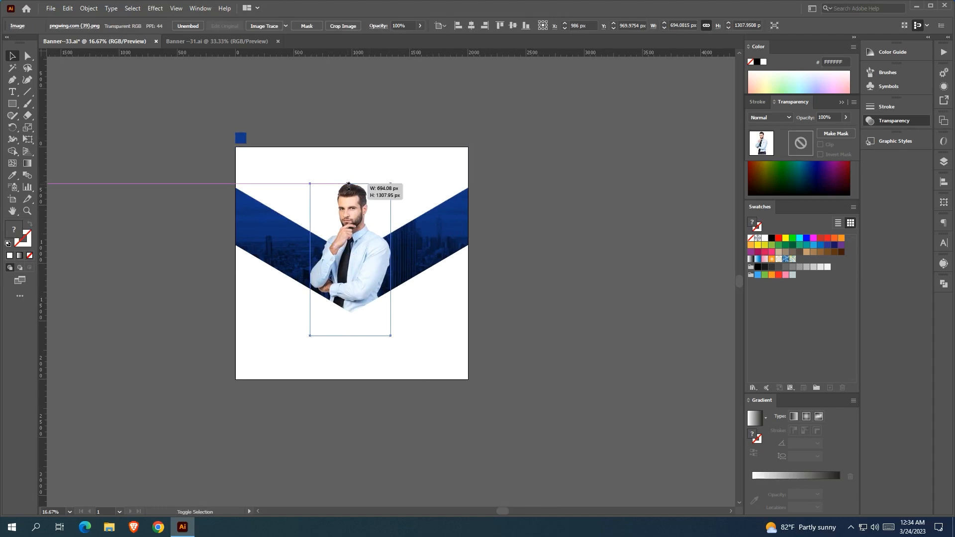
{"action": "mouse_move", "coordinate": [349, 227]}
{"action": "left_mouse_down"}
{"action": "mouse_move", "coordinate": [355, 238]}
{"action": "mouse_move", "coordinate": [348, 226]}
{"action": "left_mouse_up"}
{"action": "left_click", "coordinate": [555, 264]}
Move the logo and all the banner text from the far left of the canvas to just beside the artboard.
{"action": "scroll", "coordinate": [555, 263], "scroll_direction": "down", "scroll_amount": 4}
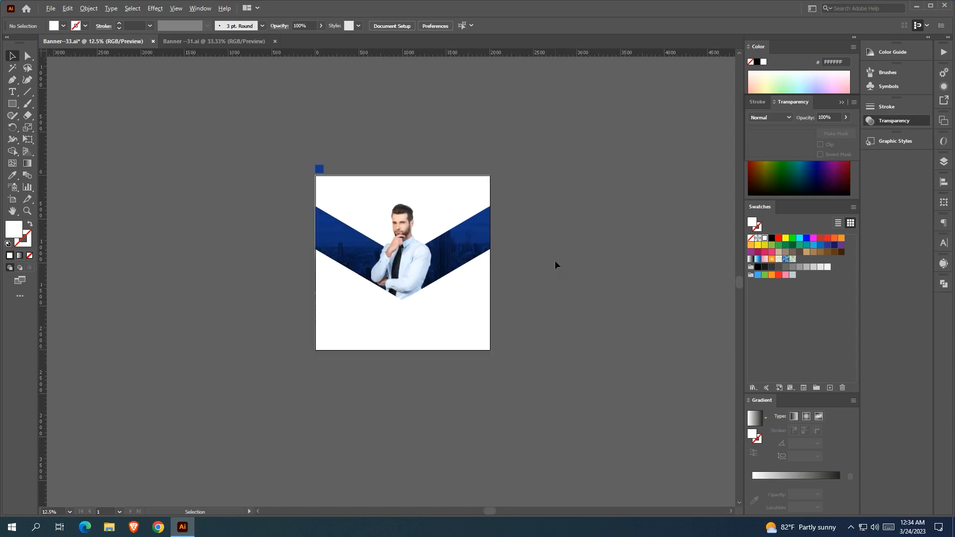
{"action": "left_click_drag", "start_coordinate": [505, 287], "coordinate": [539, 288]}
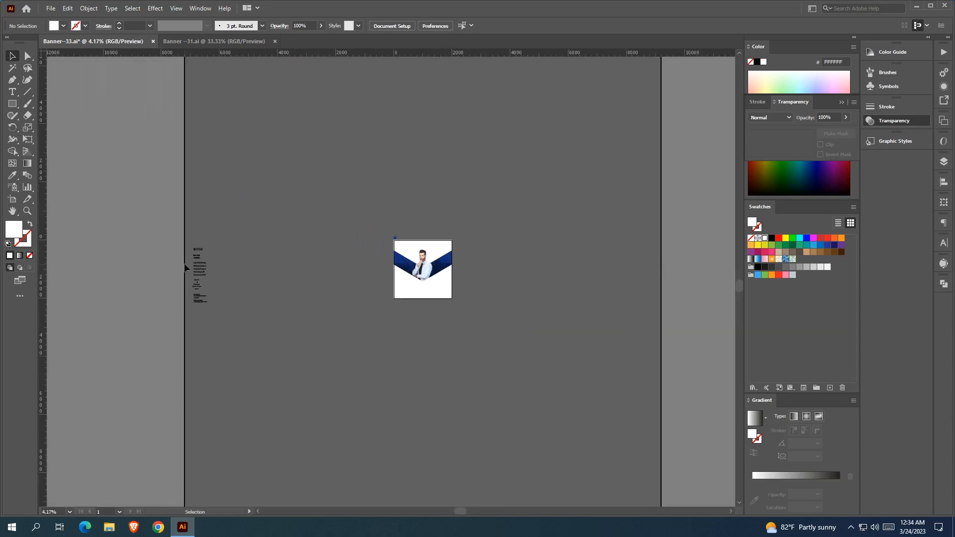
{"action": "scroll", "coordinate": [189, 262], "scroll_direction": "up", "scroll_amount": 2}
{"action": "left_click_drag", "start_coordinate": [190, 262], "coordinate": [410, 261]}
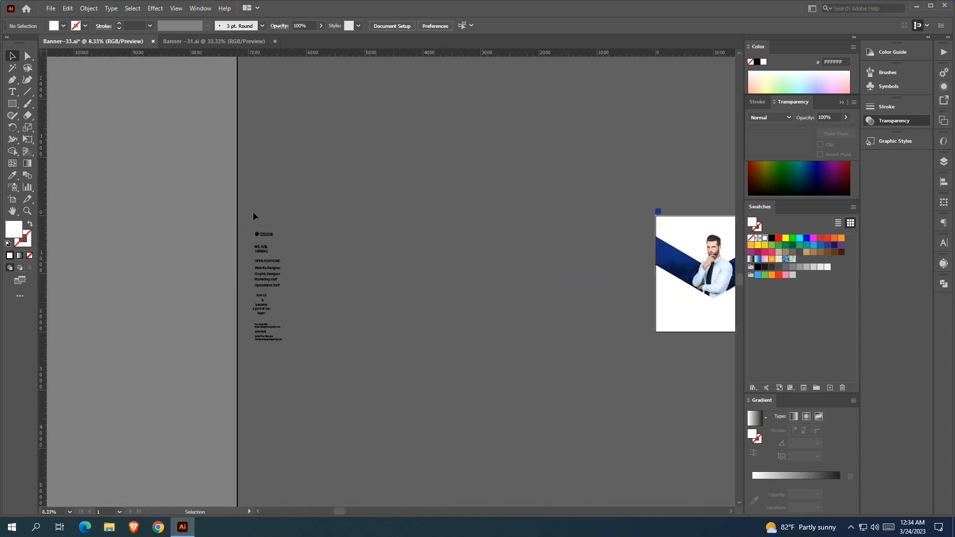
{"action": "left_click_drag", "start_coordinate": [255, 282], "coordinate": [318, 267]}
{"action": "left_click", "coordinate": [511, 268]}
{"action": "scroll", "coordinate": [423, 296], "scroll_direction": "up", "scroll_amount": 2}
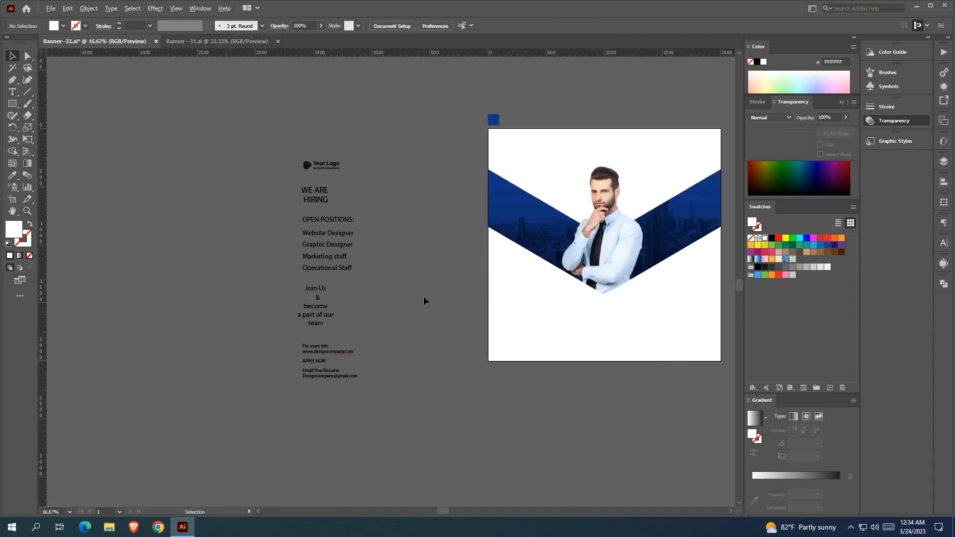
{"action": "left_click_drag", "start_coordinate": [423, 297], "coordinate": [385, 321]}
{"action": "left_click_drag", "start_coordinate": [286, 189], "coordinate": [356, 158]}
{"action": "left_click", "coordinate": [423, 142]}
Bring the logo and all the banner text beside the artboard to the front of the stacking order.
{"action": "left_click_drag", "start_coordinate": [434, 141], "coordinate": [151, 397]}
{"action": "right_click", "coordinate": [163, 263]}
{"action": "mouse_move", "coordinate": [199, 374]}
{"action": "left_click", "coordinate": [281, 374]}
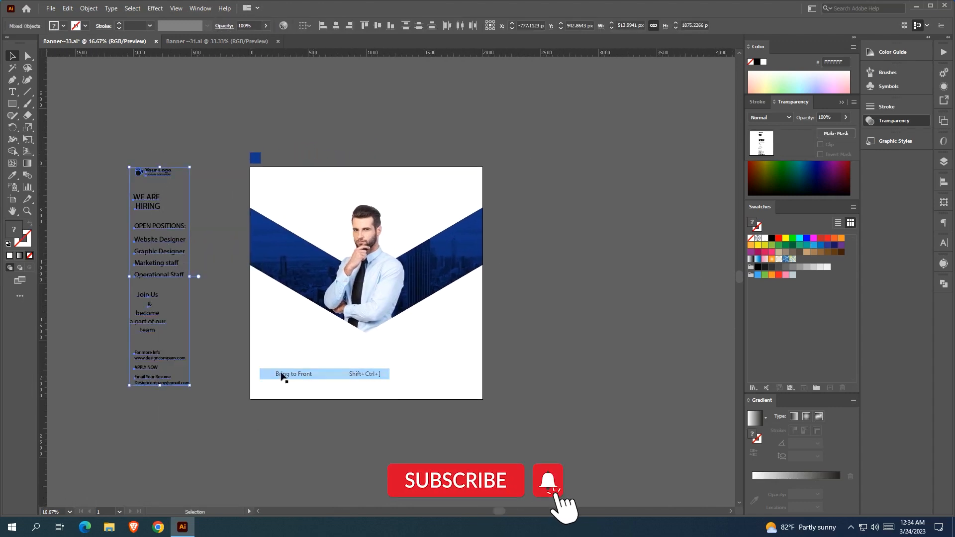
{"action": "left_click", "coordinate": [180, 209]}
Copy the small blue square into the artboard's upper-left corner and bring the copy to the front.
{"action": "left_click_drag", "start_coordinate": [183, 207], "coordinate": [154, 205]}
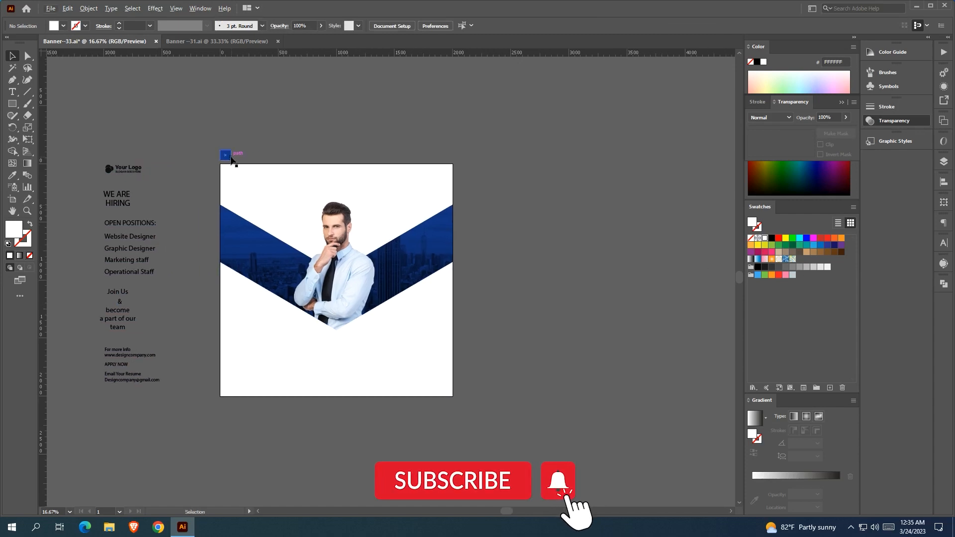
{"action": "left_click_drag", "start_coordinate": [228, 157], "coordinate": [229, 173]}
{"action": "right_click", "coordinate": [229, 173]}
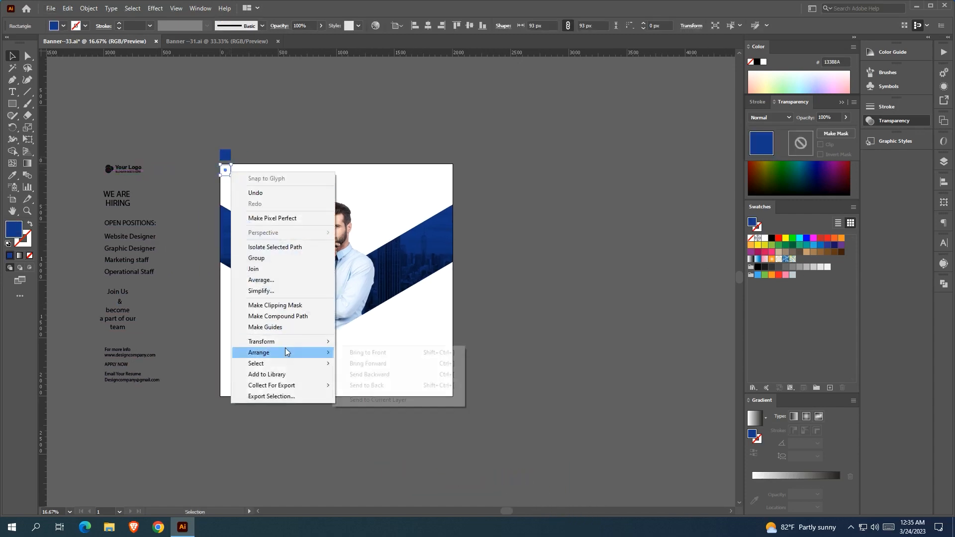
{"action": "mouse_move", "coordinate": [285, 348]}
{"action": "left_click", "coordinate": [369, 351]}
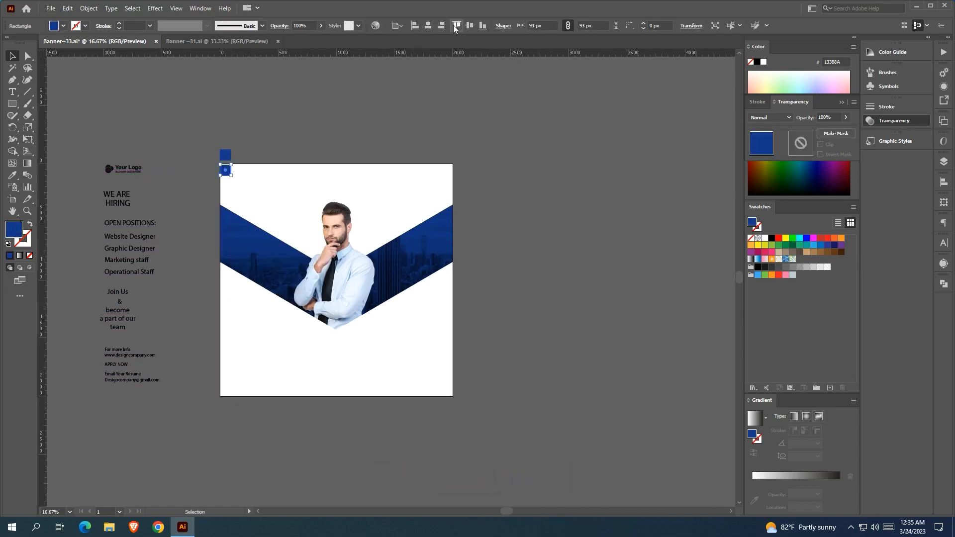
{"action": "left_click", "coordinate": [396, 120]}
Place margin guides on all four sides of the artboard, using blue corner squares at the upper left and lower right as spacers.
{"action": "left_click_drag", "start_coordinate": [237, 175], "coordinate": [231, 174]}
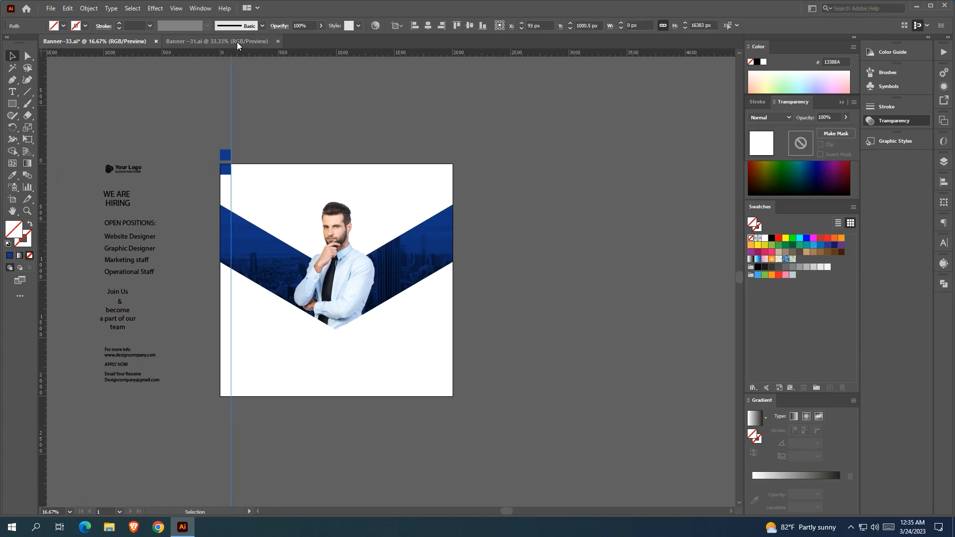
{"action": "left_click_drag", "start_coordinate": [243, 51], "coordinate": [450, 394]}
{"action": "left_click", "coordinate": [457, 59]}
{"action": "left_click_drag", "start_coordinate": [457, 56], "coordinate": [442, 394]}
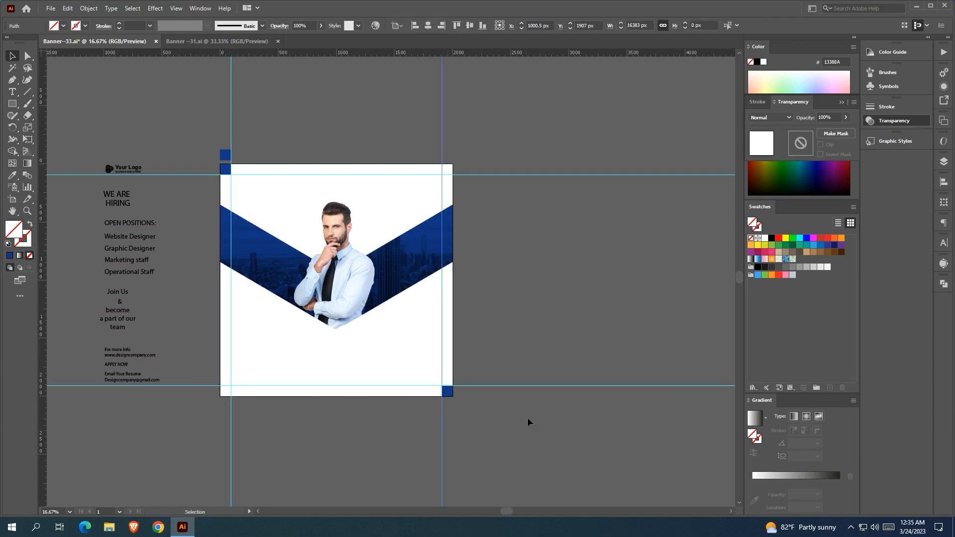
{"action": "left_click", "coordinate": [527, 417]}
Delete the two blue spacer squares from the artboard's upper-left and lower-right corners.
{"action": "left_click", "coordinate": [225, 170]}
{"action": "key", "text": "Delete"}
{"action": "left_click", "coordinate": [448, 392]}
{"action": "key", "text": "Delete"}
Place the logo at the upper-left guide intersection and colour it dark grey 1A1A1A.
{"action": "left_click_drag", "start_coordinate": [138, 172], "coordinate": [246, 188]}
{"action": "key", "text": "ctrl+1"}
{"action": "key", "text": "ctrl+z"}
{"action": "key", "text": "a"}
{"action": "scroll", "coordinate": [252, 187], "scroll_direction": "down", "scroll_amount": 3}
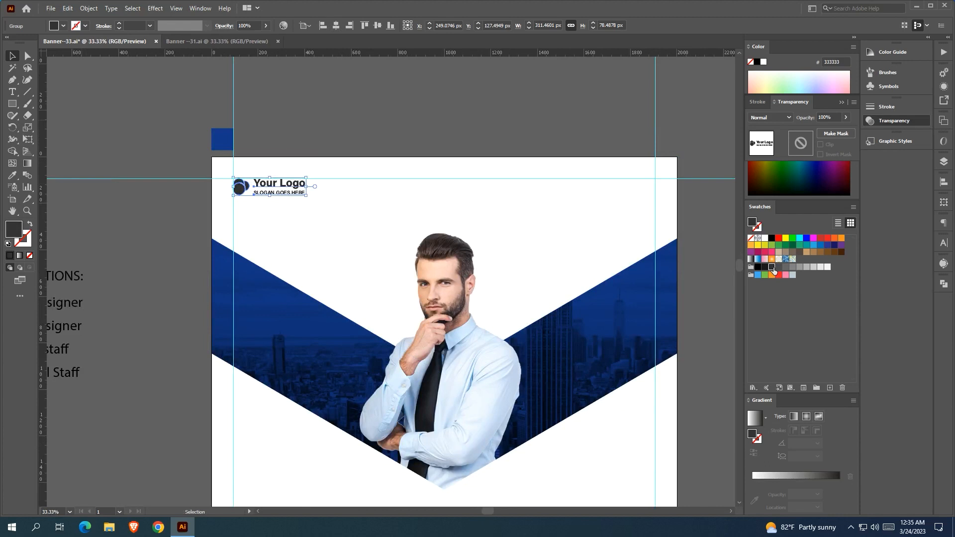
{"action": "left_click", "coordinate": [426, 93]}
Scale the man's photo down proportionally about its centre to about 680 by 1282 px.
{"action": "scroll", "coordinate": [425, 93], "scroll_direction": "down", "scroll_amount": 1}
{"action": "left_click_drag", "start_coordinate": [426, 94], "coordinate": [420, 96]}
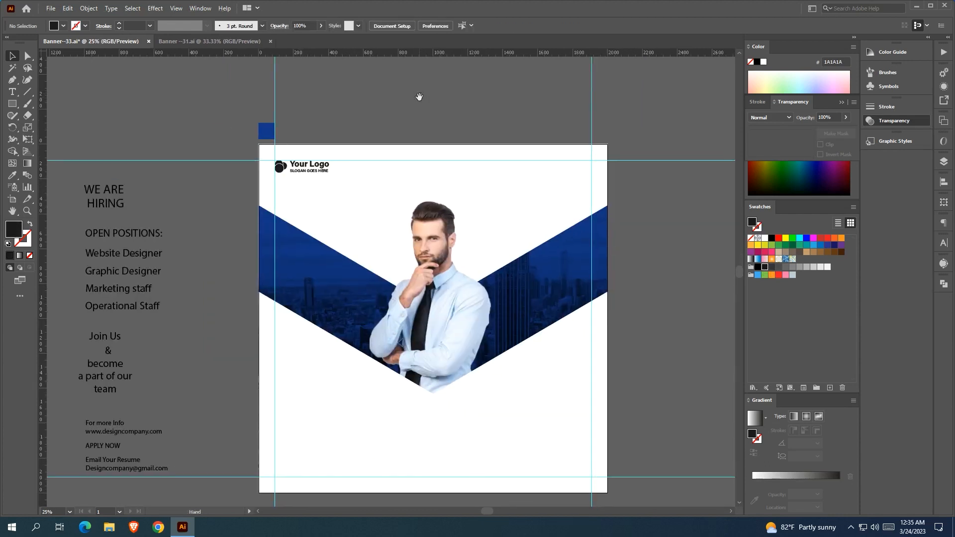
{"action": "left_click_drag", "start_coordinate": [319, 126], "coordinate": [360, 121]}
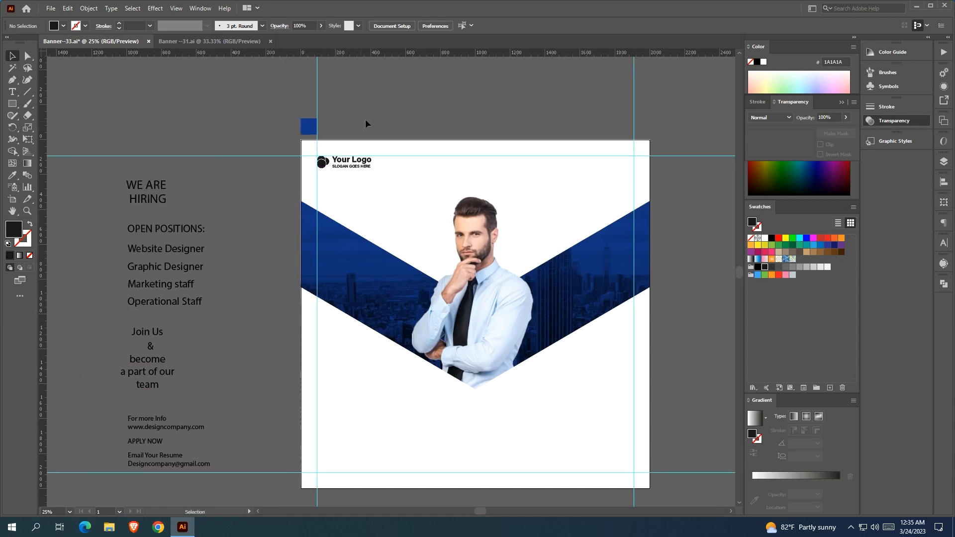
{"action": "scroll", "coordinate": [168, 215], "scroll_direction": "right", "scroll_amount": 2}
{"action": "left_click_drag", "start_coordinate": [181, 211], "coordinate": [177, 211]}
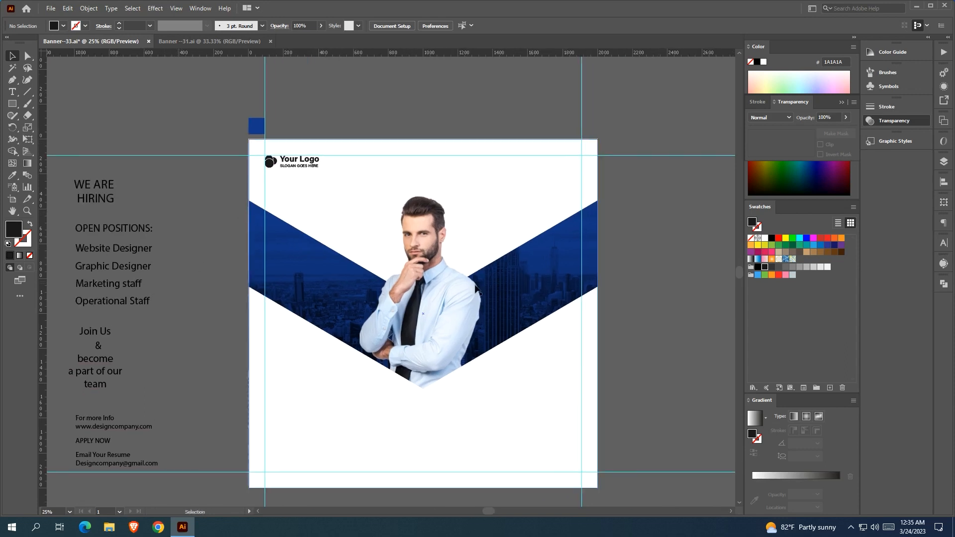
{"action": "left_click", "coordinate": [444, 289]}
{"action": "left_click_drag", "start_coordinate": [421, 196], "coordinate": [421, 195]}
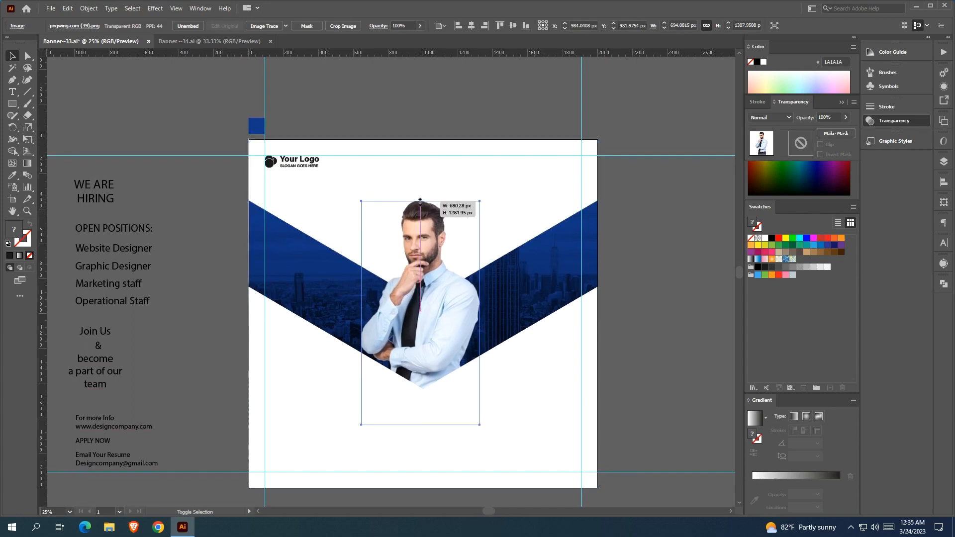
{"action": "left_click", "coordinate": [431, 105]}
Move the WE ARE HIRING text above the man's head and arrange WE ARE and HIRING as separate stacked text objects.
{"action": "left_click", "coordinate": [87, 181]}
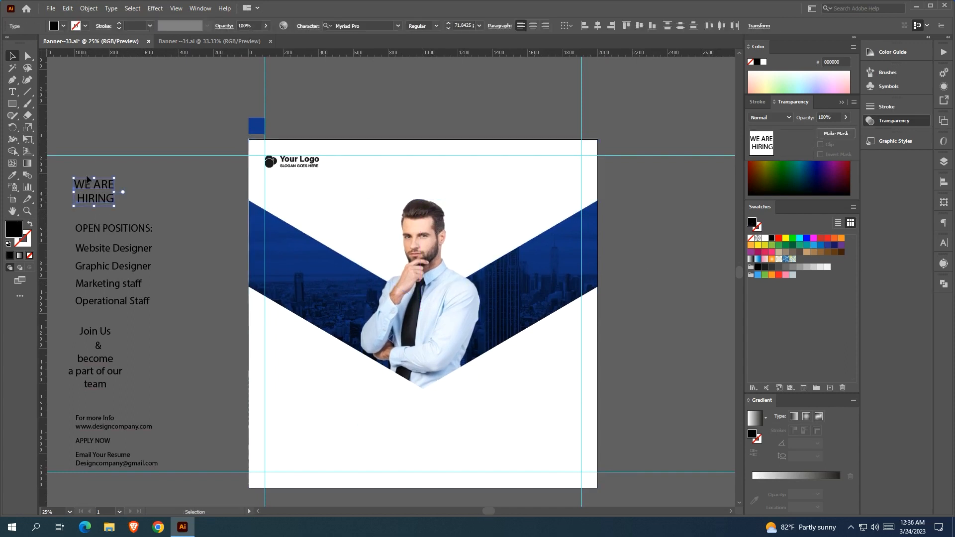
{"action": "left_click_drag", "start_coordinate": [91, 183], "coordinate": [416, 166]}
{"action": "left_click_drag", "start_coordinate": [514, 184], "coordinate": [379, 216]}
{"action": "left_click", "coordinate": [341, 189]}
{"action": "left_click_drag", "start_coordinate": [342, 185], "coordinate": [284, 180]}
{"action": "left_click", "coordinate": [296, 186]}
{"action": "scroll", "coordinate": [285, 181], "scroll_direction": "up", "scroll_amount": 3}
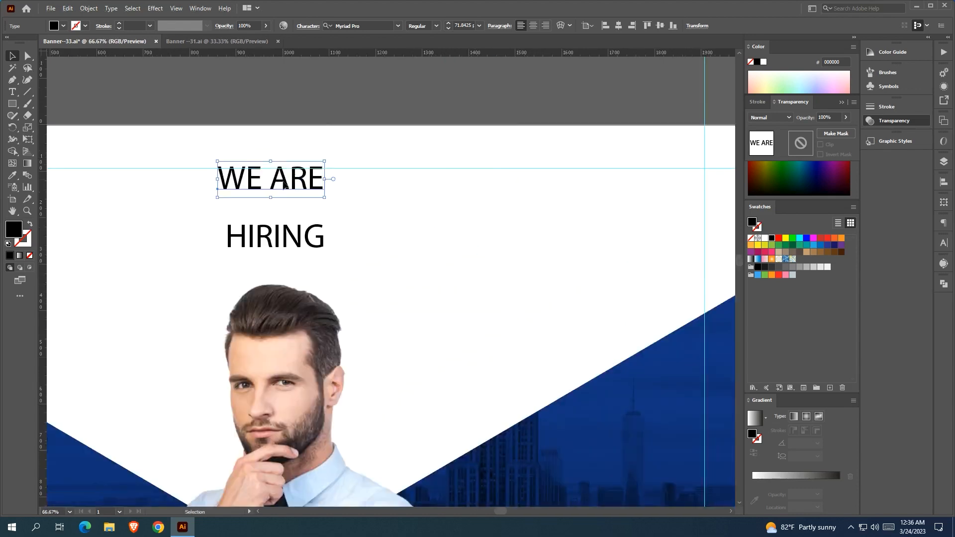
Set HIRING in the Acumin Variable Concept font with a heavier weight and a width of 115.
{"action": "left_click", "coordinate": [298, 246]}
{"action": "scroll", "coordinate": [295, 249], "scroll_direction": "down", "scroll_amount": 3}
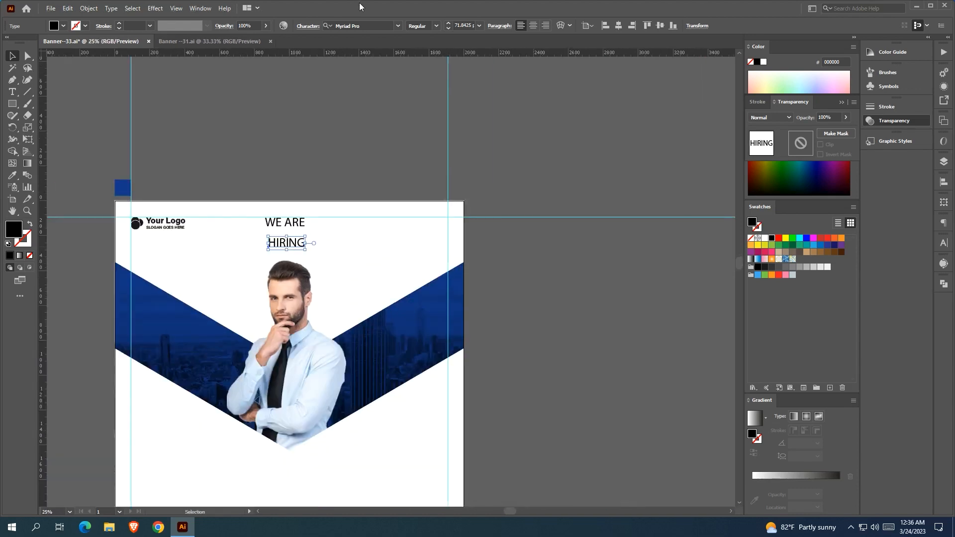
{"action": "left_click", "coordinate": [398, 26]}
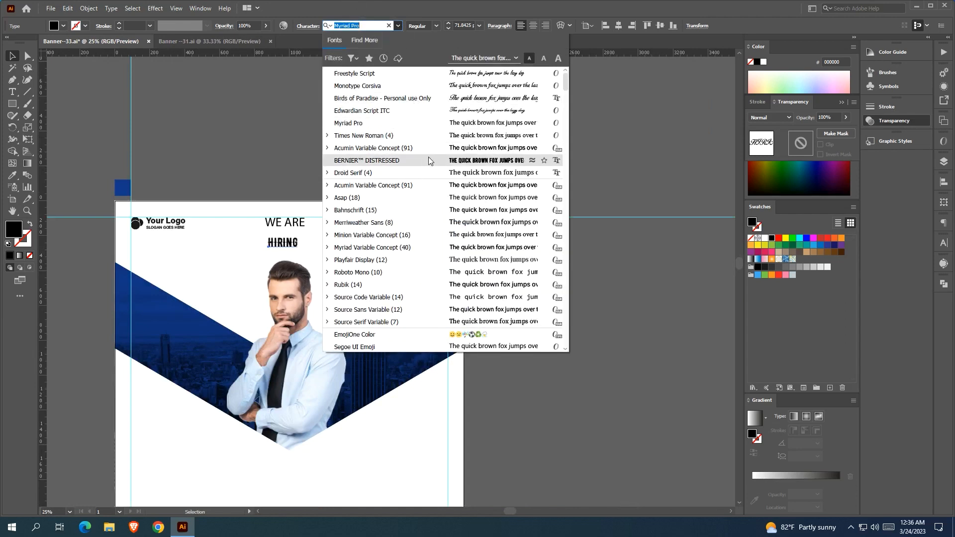
{"action": "left_click", "coordinate": [425, 182]}
{"action": "left_click", "coordinate": [504, 26]}
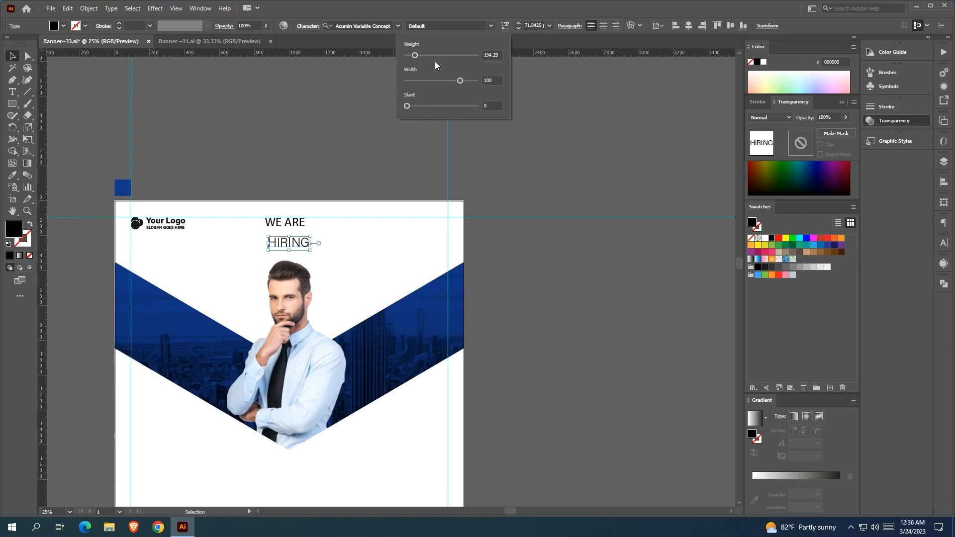
{"action": "left_click_drag", "start_coordinate": [414, 55], "coordinate": [476, 81]}
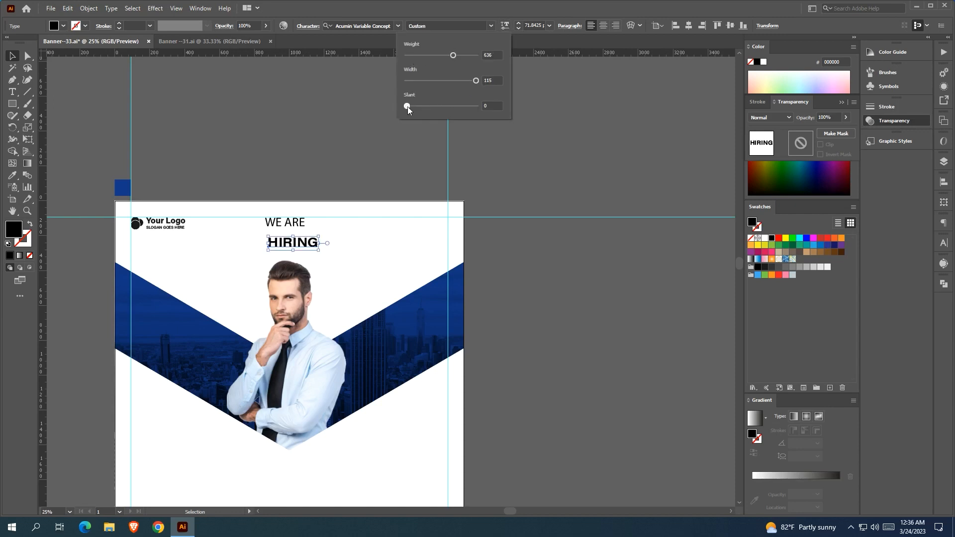
{"action": "left_click_drag", "start_coordinate": [453, 56], "coordinate": [451, 55]}
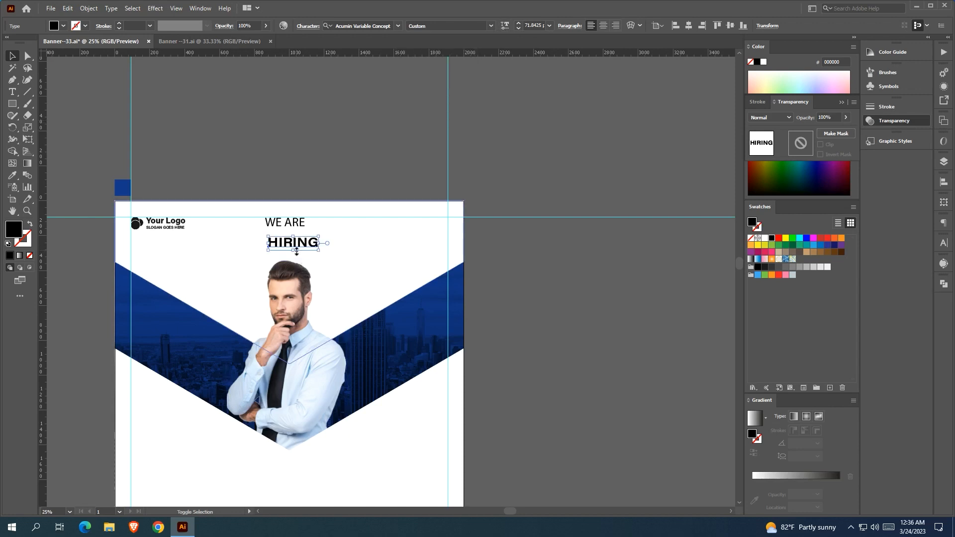
Enlarge HIRING to a font size of about 240 pt and centre it horizontally on the artboard.
{"action": "mouse_move", "coordinate": [293, 251]}
{"action": "left_mouse_down"}
{"action": "mouse_move", "coordinate": [294, 284]}
{"action": "mouse_move", "coordinate": [300, 256]}
{"action": "left_mouse_up"}
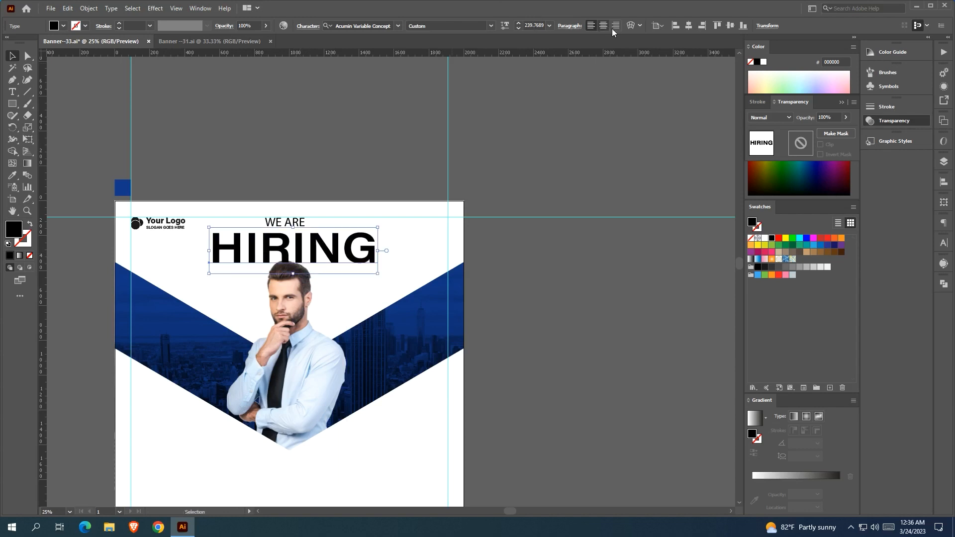
{"action": "left_click", "coordinate": [689, 26]}
{"action": "left_click", "coordinate": [539, 136]}
Colour HIRING with the blue sampled from the small square above the artboard.
{"action": "left_click_drag", "start_coordinate": [540, 136], "coordinate": [599, 123]}
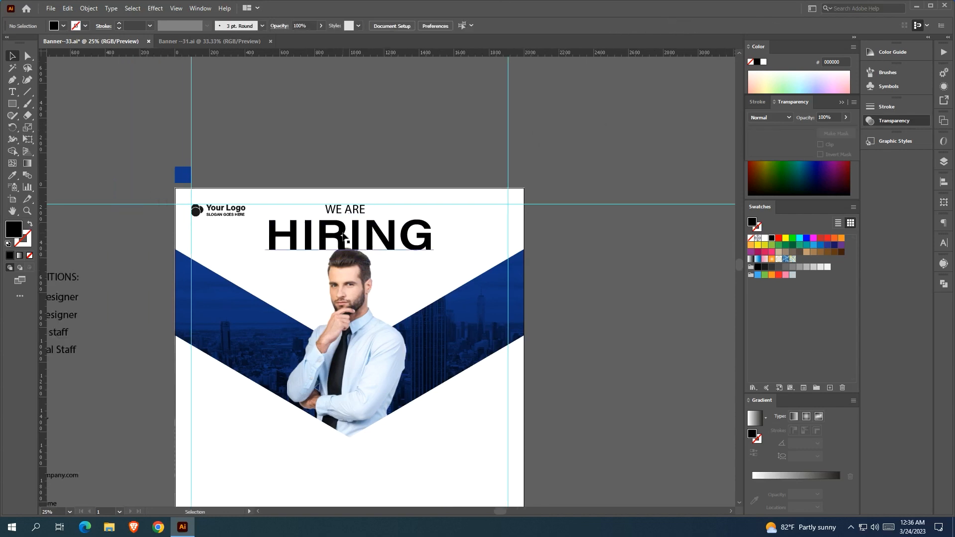
{"action": "left_click", "coordinate": [350, 243]}
{"action": "left_click", "coordinate": [13, 176]}
{"action": "left_click", "coordinate": [183, 175]}
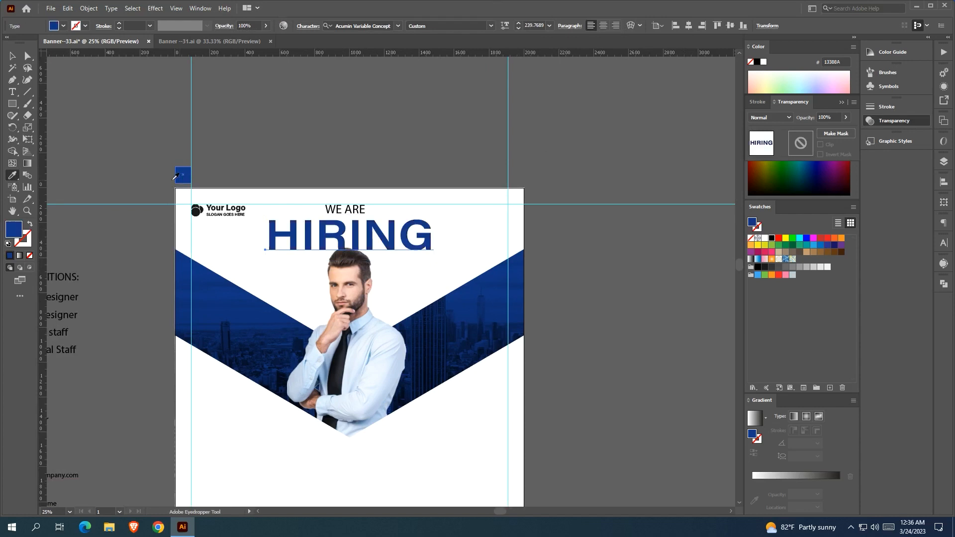
{"action": "left_click", "coordinate": [243, 101]}
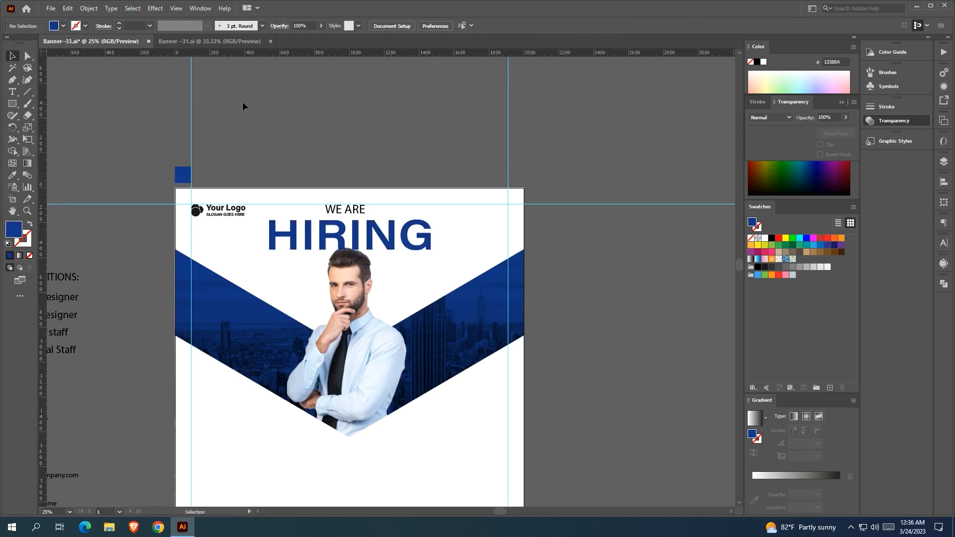
Make the HIRING lettering heavier and slightly narrower, and centre it horizontally on the artboard again.
{"action": "left_click", "coordinate": [324, 231]}
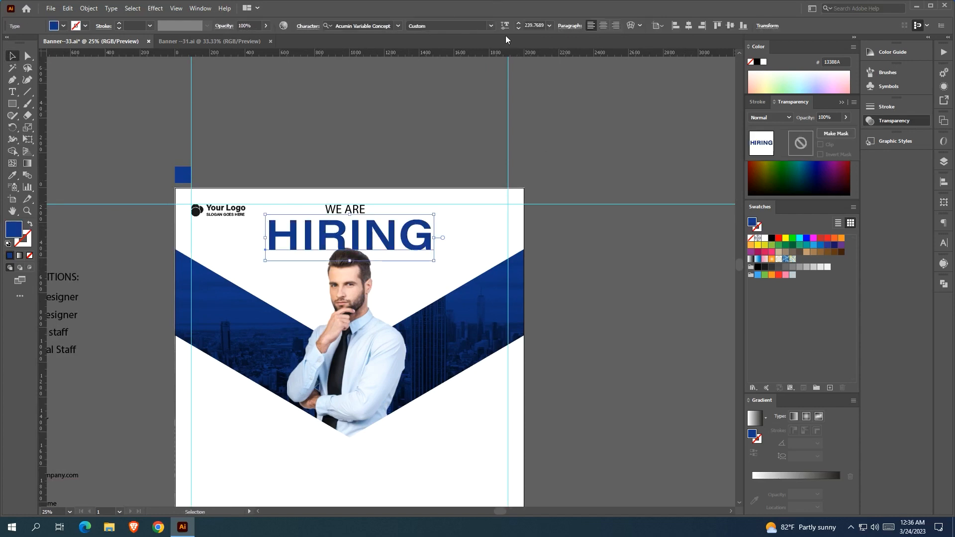
{"action": "left_click", "coordinate": [506, 26]}
{"action": "left_click_drag", "start_coordinate": [451, 54], "coordinate": [465, 79]}
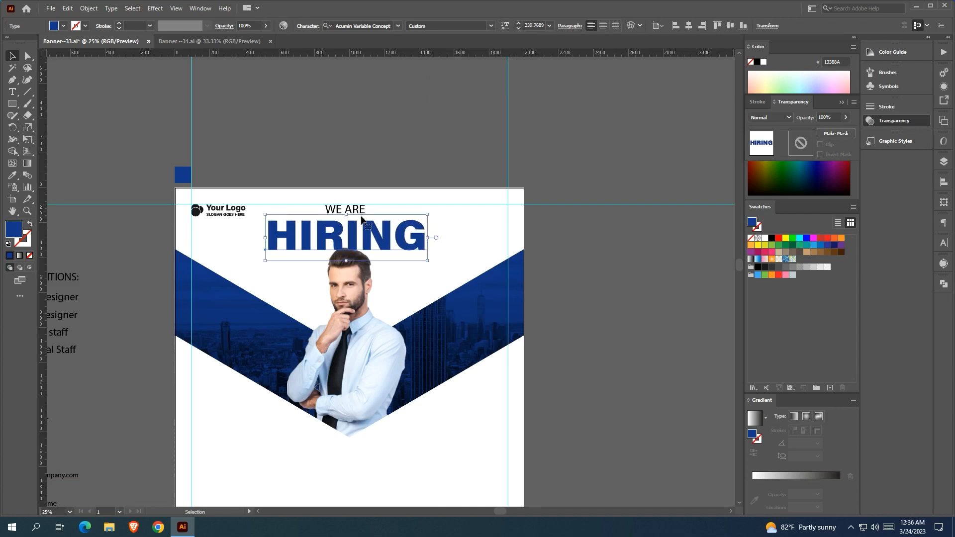
{"action": "left_click", "coordinate": [616, 90]}
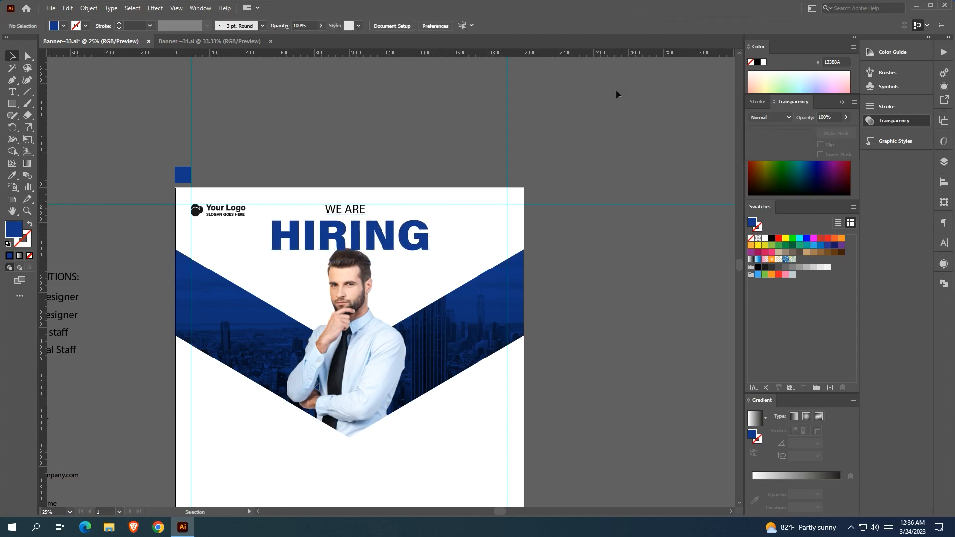
Bring the man's photo and the lower white piece to the front, and lower HIRING slightly so his head overlaps it.
{"action": "scroll", "coordinate": [488, 139], "scroll_direction": "down", "scroll_amount": 1}
{"action": "left_click", "coordinate": [359, 188]}
{"action": "scroll", "coordinate": [360, 199], "scroll_direction": "up", "scroll_amount": 1}
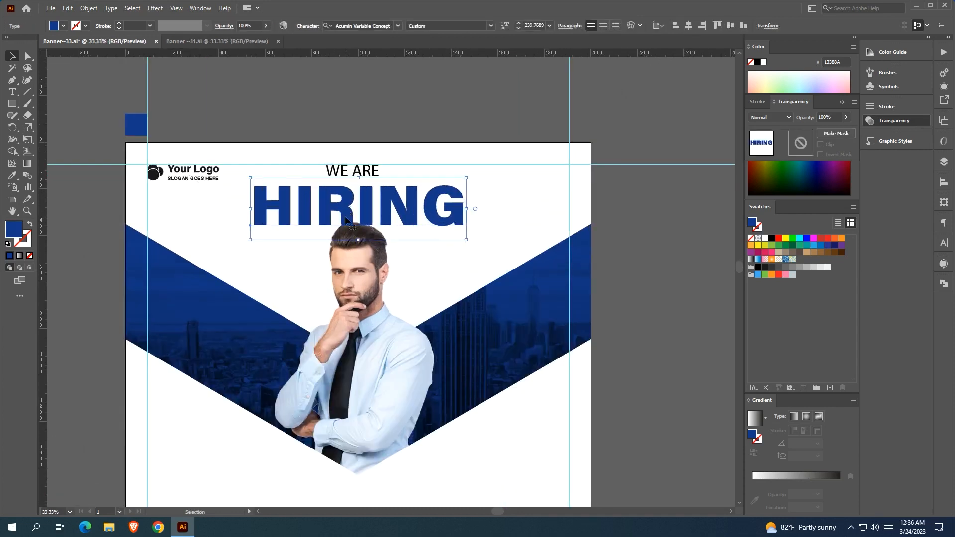
{"action": "left_click", "coordinate": [362, 288]}
{"action": "left_click", "coordinate": [411, 438], "text": "shift"}
{"action": "right_click", "coordinate": [459, 403]}
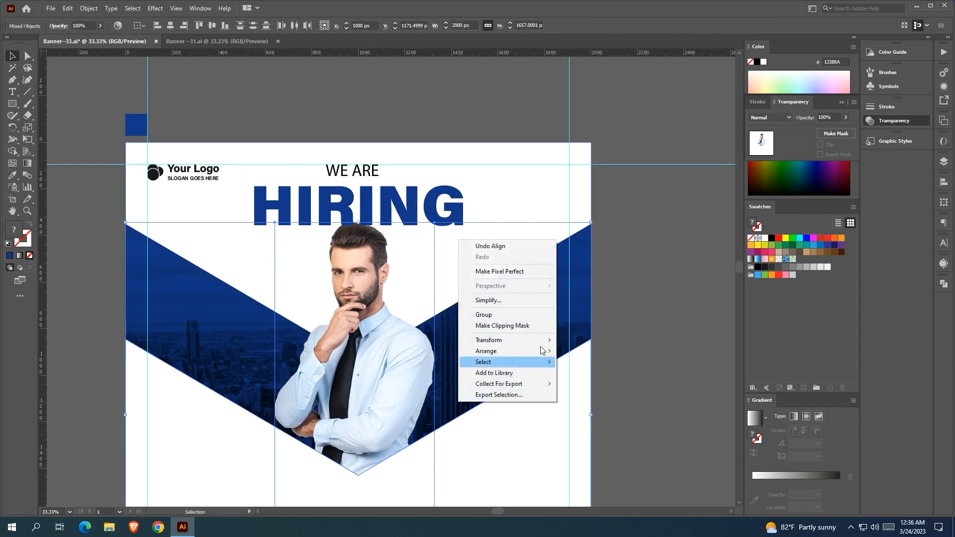
{"action": "mouse_move", "coordinate": [543, 351]}
{"action": "left_click", "coordinate": [578, 352]}
{"action": "left_click", "coordinate": [662, 333]}
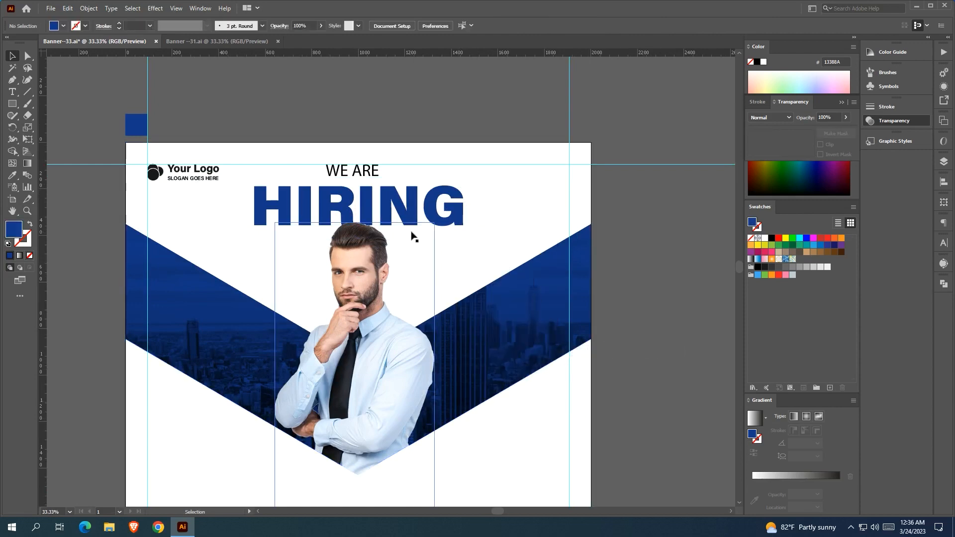
{"action": "mouse_move", "coordinate": [415, 211]}
{"action": "left_mouse_down"}
{"action": "mouse_move", "coordinate": [409, 195]}
{"action": "mouse_move", "coordinate": [409, 204]}
{"action": "left_mouse_up"}
{"action": "left_click", "coordinate": [396, 106]}
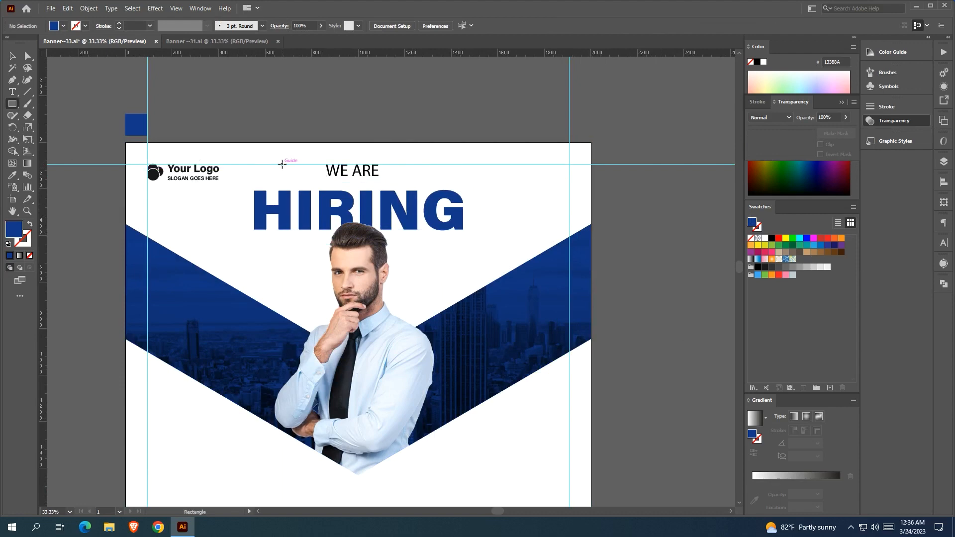
Draw a blue rectangle about 556 by 107 px over WE ARE and move it just above the artboard.
{"action": "left_click_drag", "start_coordinate": [287, 165], "coordinate": [416, 189]}
{"action": "key", "text": "v"}
{"action": "left_click_drag", "start_coordinate": [341, 184], "coordinate": [345, 128]}
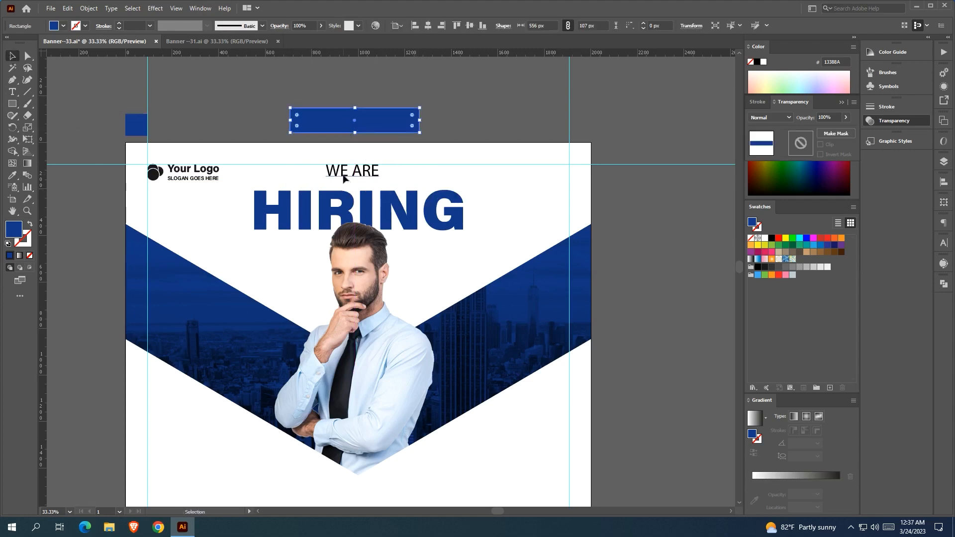
Bring the WE ARE text to the front and move the blue rectangle down behind it, just above HIRING.
{"action": "right_click", "coordinate": [344, 174]}
{"action": "mouse_move", "coordinate": [410, 347]}
{"action": "left_click", "coordinate": [515, 345]}
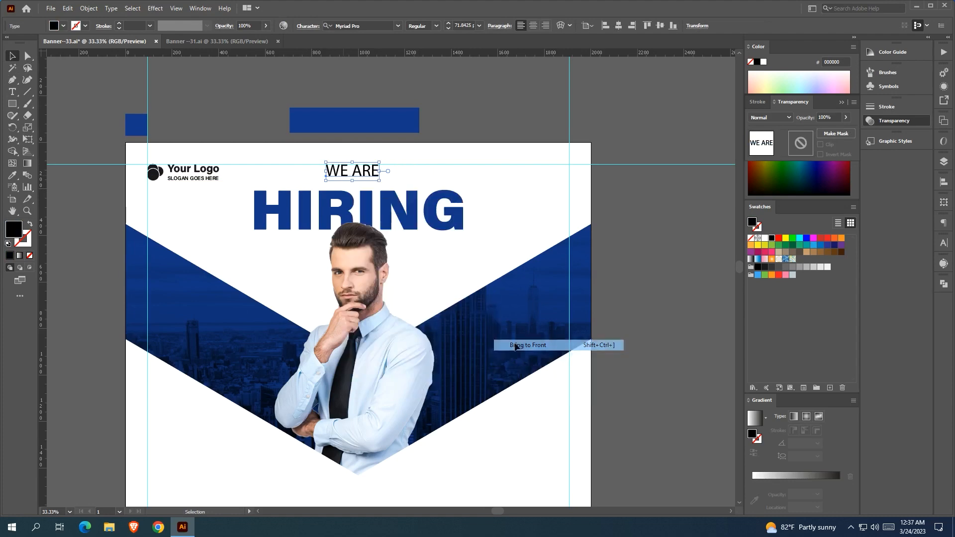
{"action": "left_click", "coordinate": [435, 97]}
{"action": "left_click_drag", "start_coordinate": [393, 122], "coordinate": [390, 175]}
{"action": "scroll", "coordinate": [379, 175], "scroll_direction": "up", "scroll_amount": 1}
{"action": "scroll", "coordinate": [379, 175], "scroll_direction": "up", "scroll_amount": 1}
Copy the type style of HIRING onto the WE ARE text with the Eyedropper.
{"action": "left_click", "coordinate": [370, 174]}
{"action": "scroll", "coordinate": [366, 174], "scroll_direction": "down", "scroll_amount": 1}
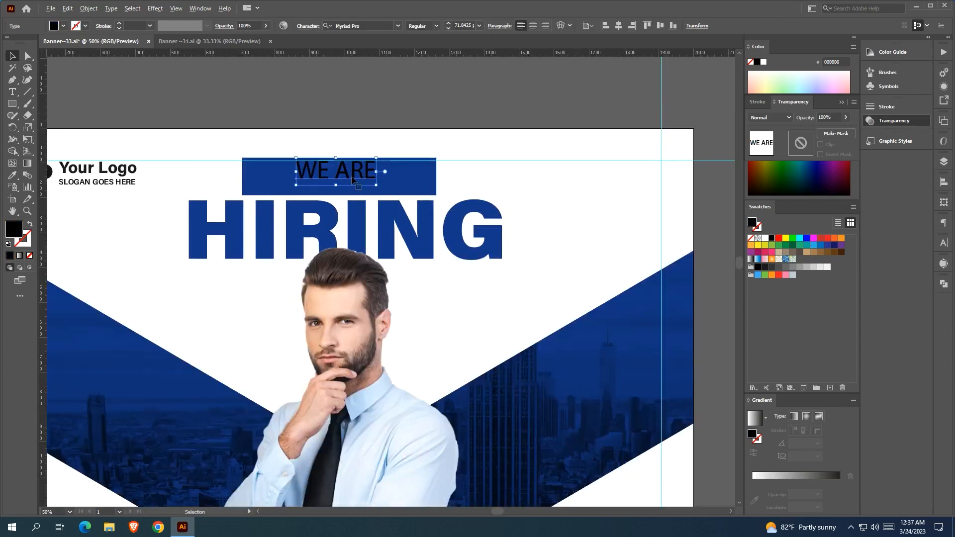
{"action": "left_click", "coordinate": [12, 176]}
{"action": "left_click", "coordinate": [273, 235]}
{"action": "key", "text": "v"}
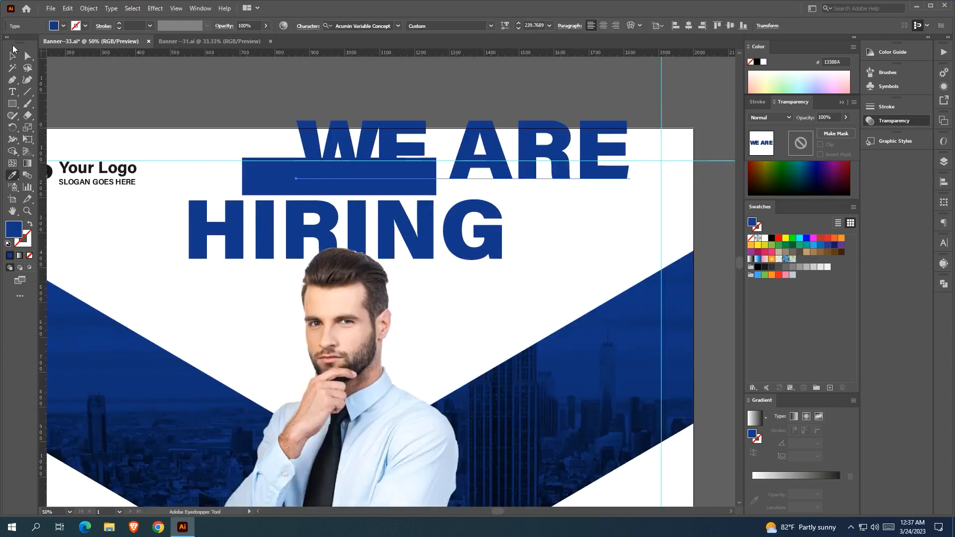
{"action": "left_click", "coordinate": [234, 88]}
{"action": "left_click_drag", "start_coordinate": [235, 88], "coordinate": [190, 132]}
Colour WE ARE white and scale it down to about 66 pt so it fits inside the blue rectangle.
{"action": "left_click", "coordinate": [388, 181]}
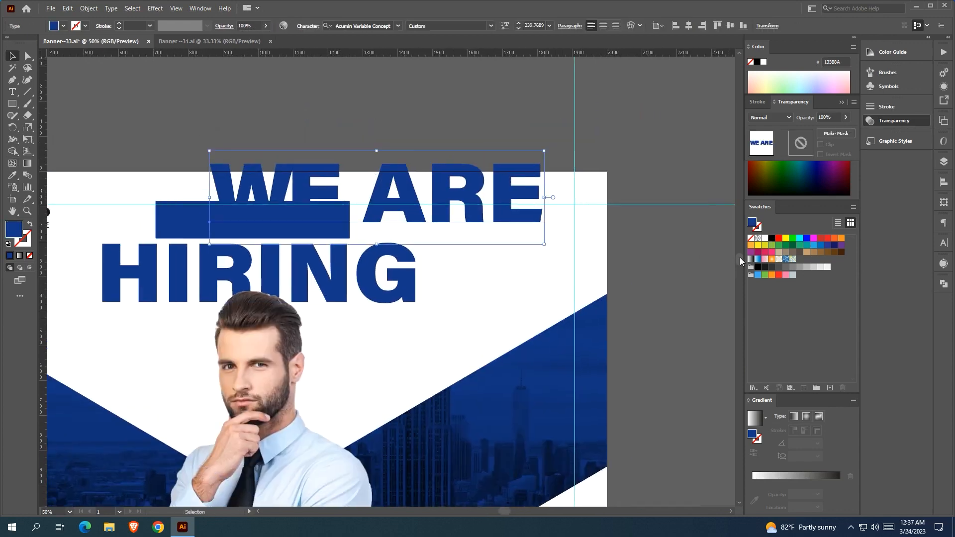
{"action": "left_click", "coordinate": [764, 239]}
{"action": "left_click_drag", "start_coordinate": [544, 197], "coordinate": [282, 216]}
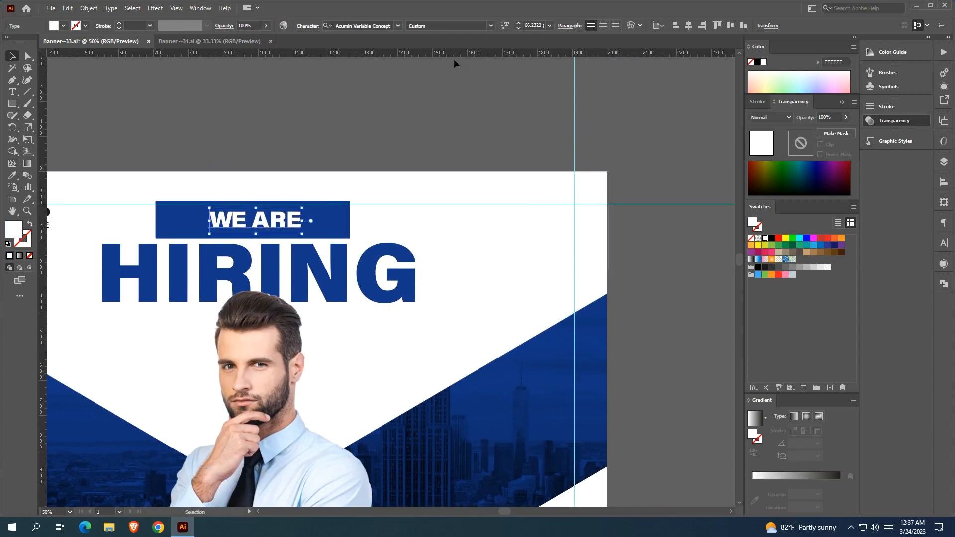
Fully round the blue rectangle's corners into a pill and reduce its height to about 99 px.
{"action": "left_click", "coordinate": [330, 216]}
{"action": "left_click_drag", "start_coordinate": [342, 209], "coordinate": [270, 268]}
{"action": "left_click", "coordinate": [332, 120]}
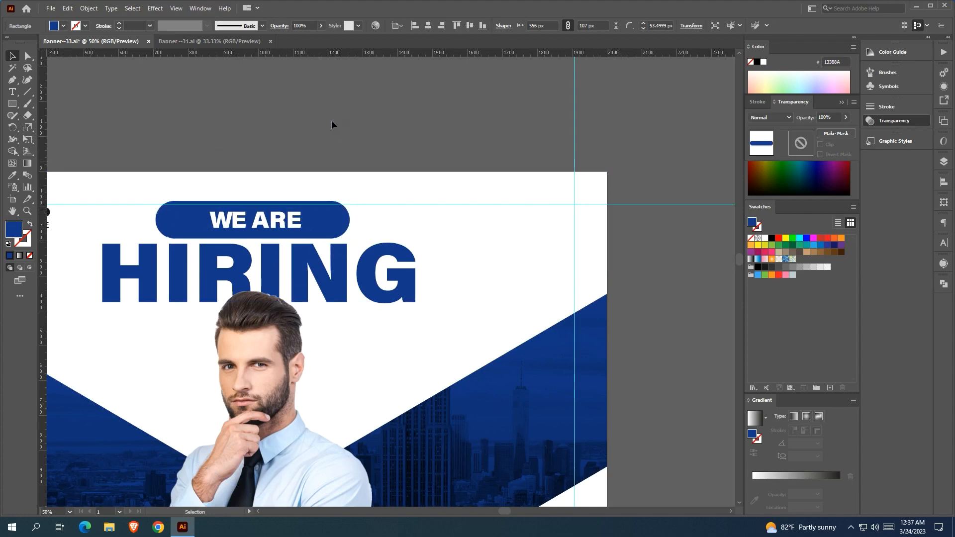
{"action": "left_click", "coordinate": [261, 204]}
{"action": "key", "text": "a"}
{"action": "left_click_drag", "start_coordinate": [254, 202], "coordinate": [254, 205]}
{"action": "left_click_drag", "start_coordinate": [217, 239], "coordinate": [218, 239]}
{"action": "left_click", "coordinate": [298, 126]}
{"action": "left_click_drag", "start_coordinate": [298, 126], "coordinate": [354, 138]}
Make the WE ARE lettering lighter and slightly wider, and centre it on the blue pill.
{"action": "left_click", "coordinate": [320, 232]}
{"action": "left_click", "coordinate": [505, 26]}
{"action": "mouse_move", "coordinate": [465, 56]}
{"action": "left_mouse_down"}
{"action": "mouse_move", "coordinate": [444, 57]}
{"action": "mouse_move", "coordinate": [476, 81]}
{"action": "mouse_move", "coordinate": [447, 55]}
{"action": "left_mouse_up"}
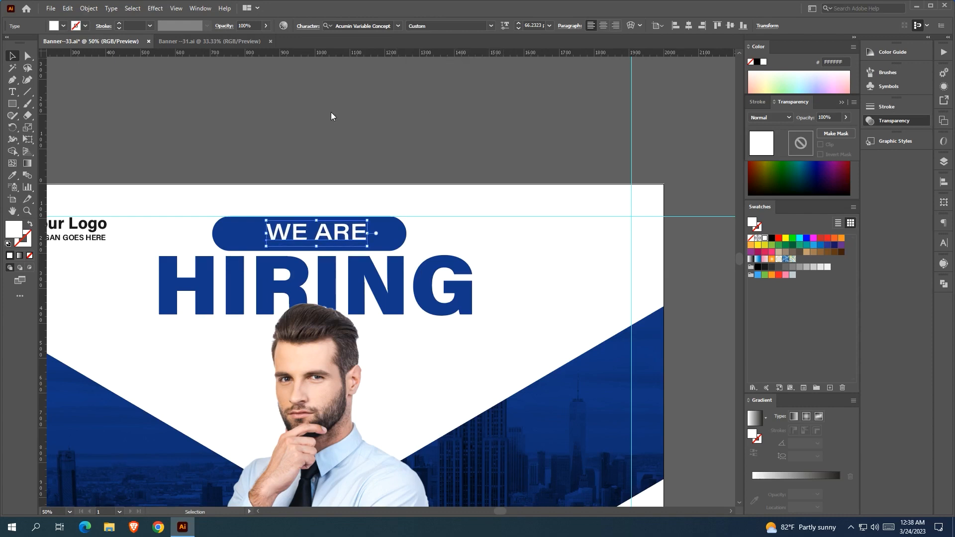
{"action": "left_click", "coordinate": [391, 232], "text": "shift"}
{"action": "left_click", "coordinate": [392, 232]}
{"action": "left_click", "coordinate": [337, 26]}
{"action": "left_click", "coordinate": [375, 28]}
{"action": "left_click", "coordinate": [380, 115]}
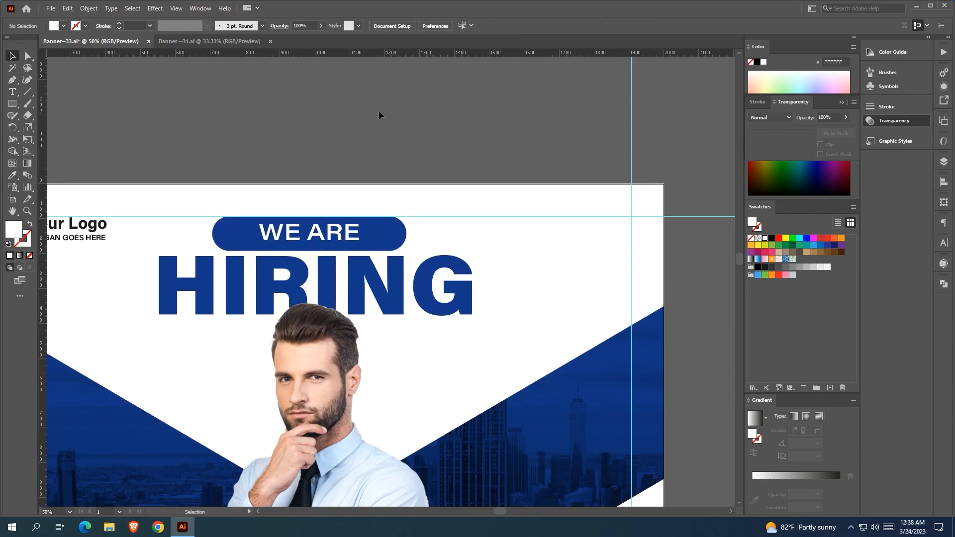
Draw a white 30 px circle inside one end of the pill and duplicate it at the other end.
{"action": "right_click", "coordinate": [16, 108]}
{"action": "left_click", "coordinate": [76, 127]}
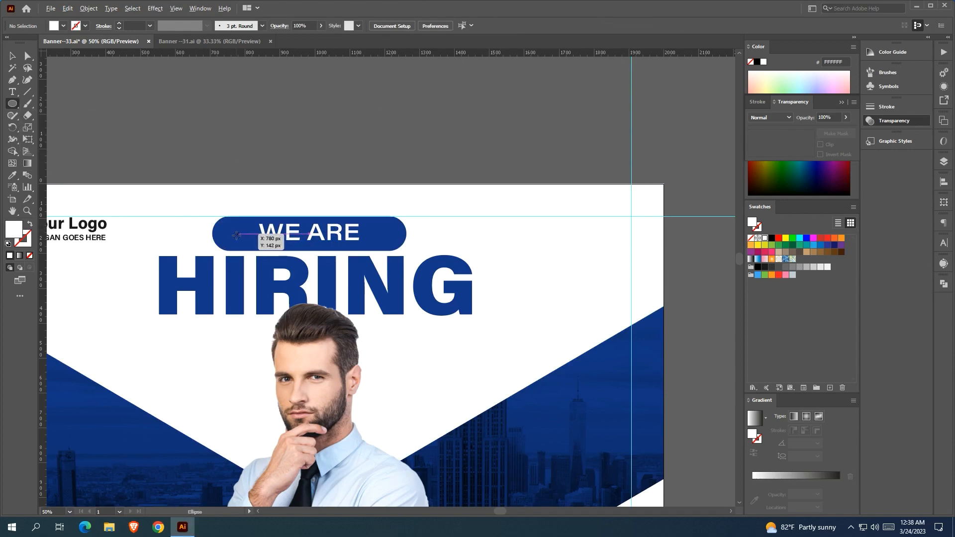
{"action": "left_click_drag", "start_coordinate": [232, 233], "coordinate": [389, 234]}
{"action": "key", "text": "v"}
Centre the pair of white circles on the blue pill, keeping the spacing between them.
{"action": "left_click", "coordinate": [233, 234], "text": "shift"}
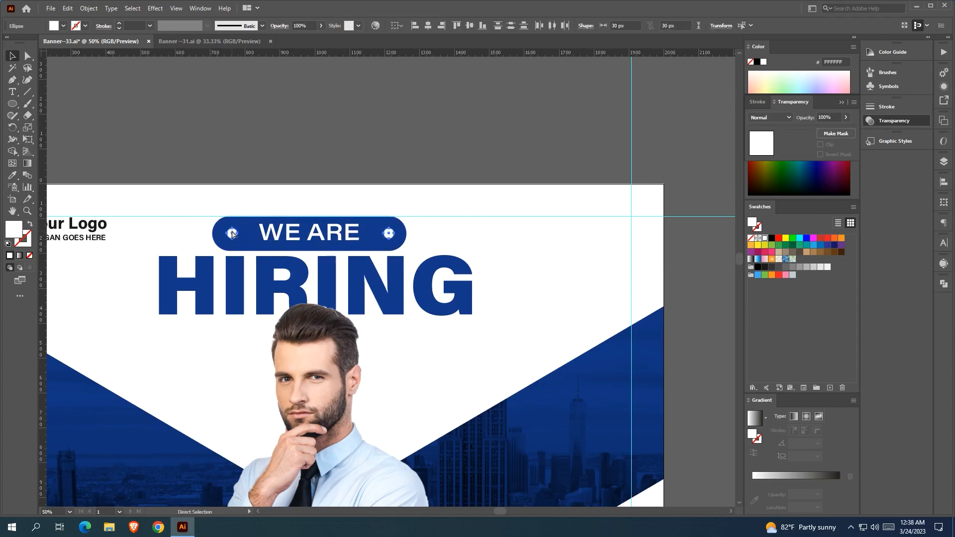
{"action": "left_click", "coordinate": [239, 220], "text": "shift"}
{"action": "double_click", "coordinate": [239, 220]}
{"action": "key", "text": "Escape"}
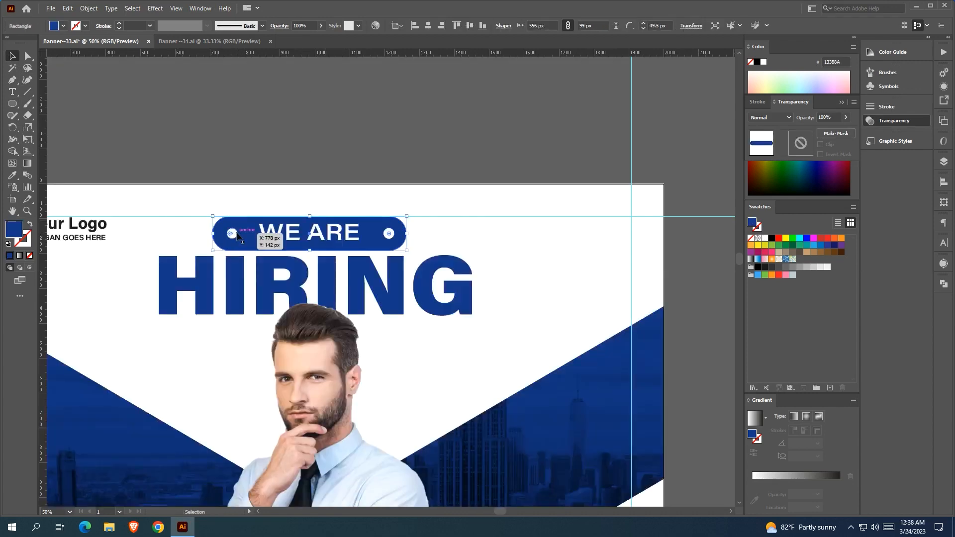
{"action": "left_click", "coordinate": [236, 232]}
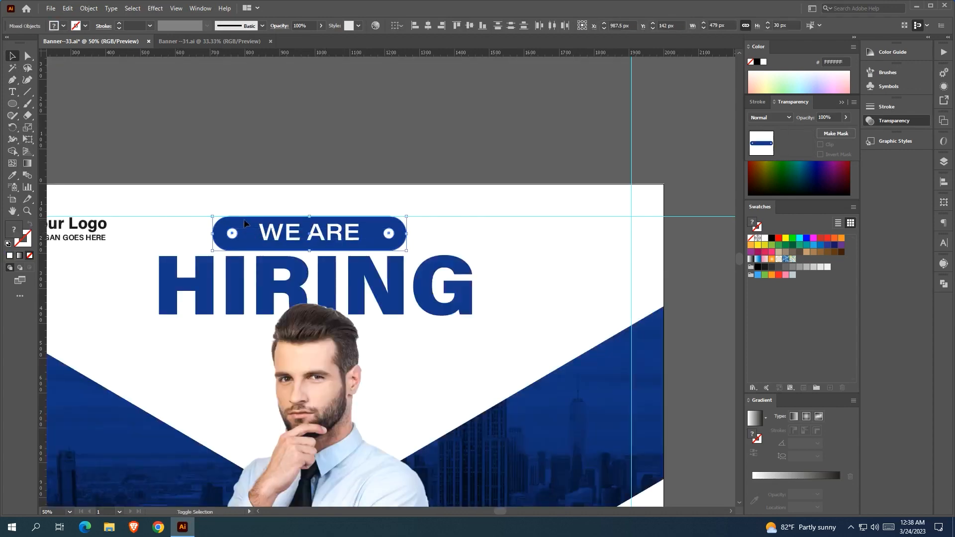
{"action": "left_click", "coordinate": [254, 228], "text": "shift"}
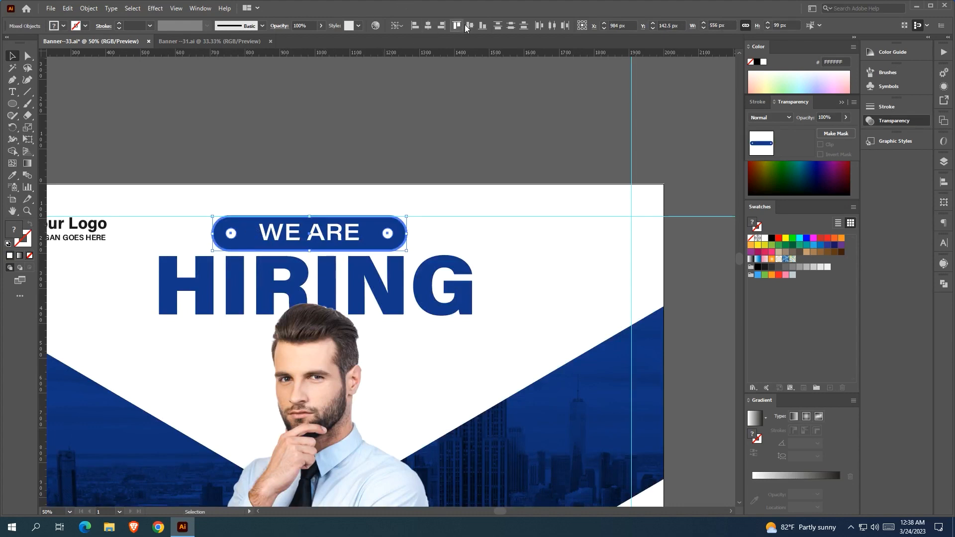
{"action": "left_click", "coordinate": [392, 169]}
Nudge the WE ARE text slightly down inside the pill.
{"action": "left_click", "coordinate": [338, 247]}
{"action": "key", "text": "Down"}
{"action": "key", "text": "Down"}
{"action": "key", "text": "Down"}
{"action": "key", "text": "Down"}
{"action": "key", "text": "Down"}
{"action": "key", "text": "Down"}
{"action": "key", "text": "Down"}
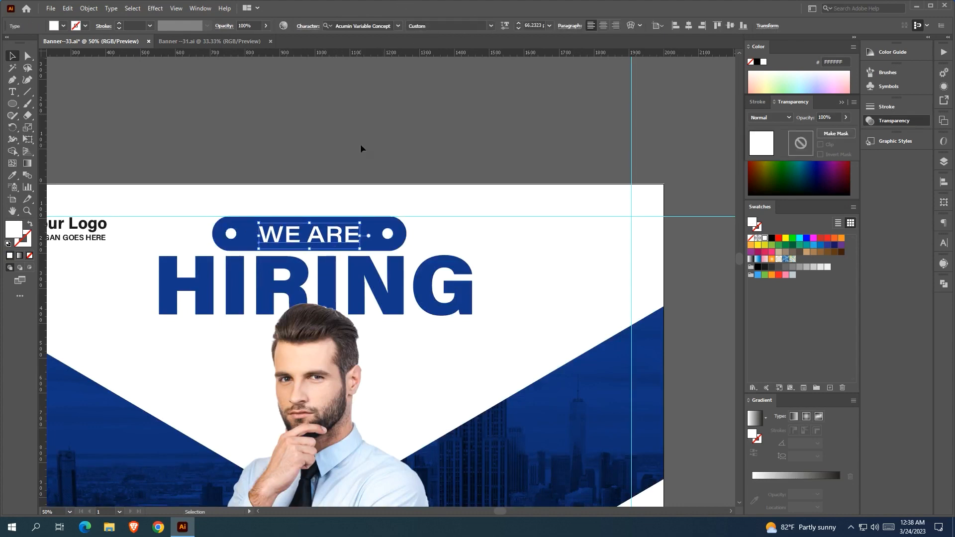
{"action": "left_click", "coordinate": [429, 121]}
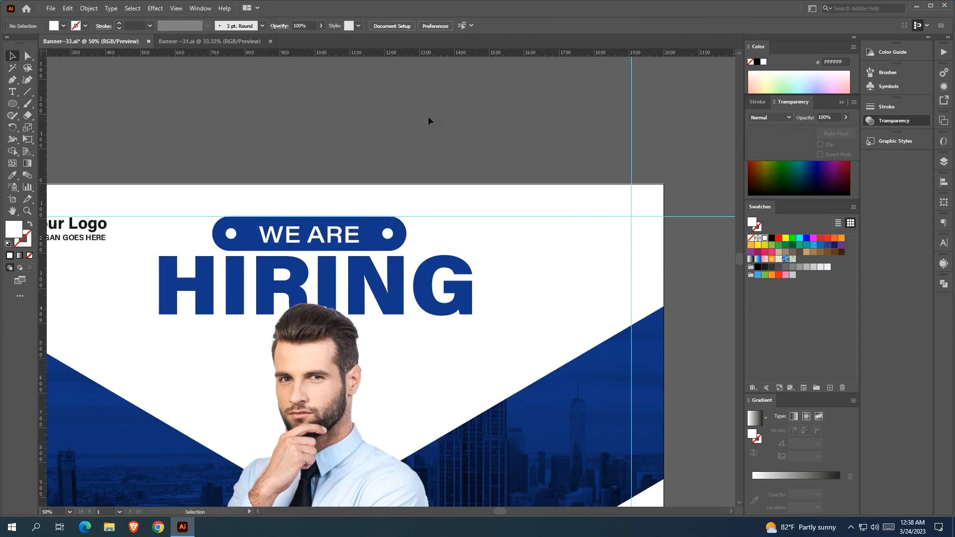
Enlarge the WE ARE text inside the pill and fine-tune its variable-font weight.
{"action": "left_click", "coordinate": [317, 234]}
{"action": "left_click_drag", "start_coordinate": [312, 225], "coordinate": [314, 221]}
{"action": "left_click", "coordinate": [389, 170]}
{"action": "scroll", "coordinate": [389, 170], "scroll_direction": "down", "scroll_amount": 2}
{"action": "left_click_drag", "start_coordinate": [389, 171], "coordinate": [379, 135]}
{"action": "left_click", "coordinate": [362, 167]}
{"action": "left_click", "coordinate": [507, 26]}
{"action": "left_click_drag", "start_coordinate": [444, 56], "coordinate": [436, 56]}
{"action": "left_click_drag", "start_coordinate": [277, 75], "coordinate": [299, 75]}
{"action": "left_click", "coordinate": [300, 76]}
{"action": "left_click", "coordinate": [363, 165]}
{"action": "left_click", "coordinate": [360, 108]}
{"action": "scroll", "coordinate": [360, 108], "scroll_direction": "down", "scroll_amount": 1}
{"action": "left_click_drag", "start_coordinate": [360, 108], "coordinate": [394, 102]}
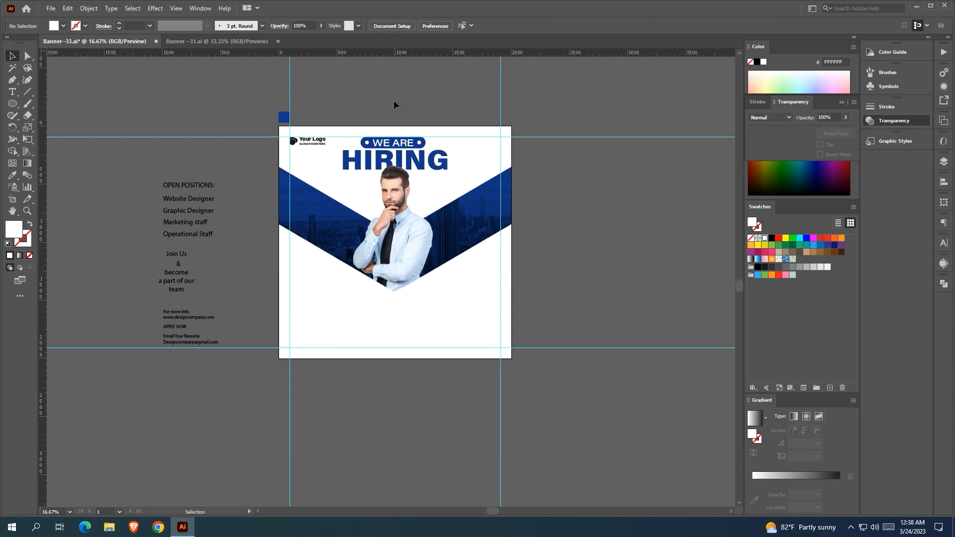
{"action": "left_click_drag", "start_coordinate": [393, 104], "coordinate": [374, 103]}
{"action": "left_click", "coordinate": [421, 167]}
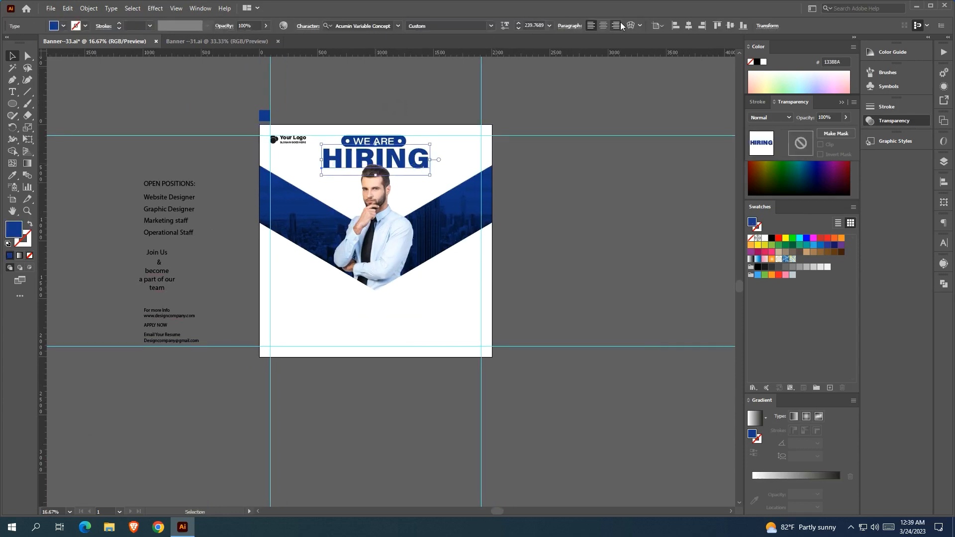
{"action": "left_click", "coordinate": [622, 79]}
{"action": "scroll", "coordinate": [598, 91], "scroll_direction": "left", "scroll_amount": 1}
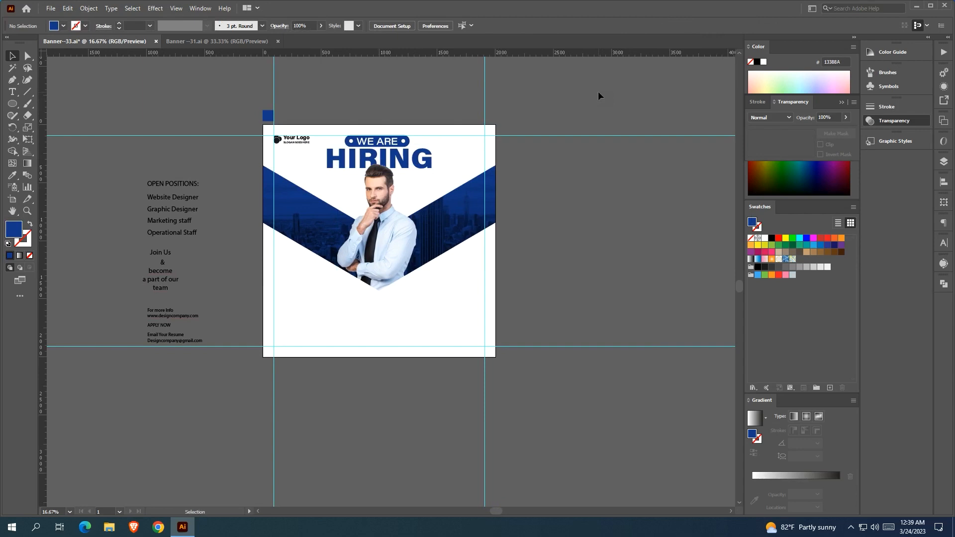
{"action": "scroll", "coordinate": [598, 91], "scroll_direction": "left", "scroll_amount": 3}
{"action": "scroll", "coordinate": [598, 91], "scroll_direction": "down", "scroll_amount": 1}
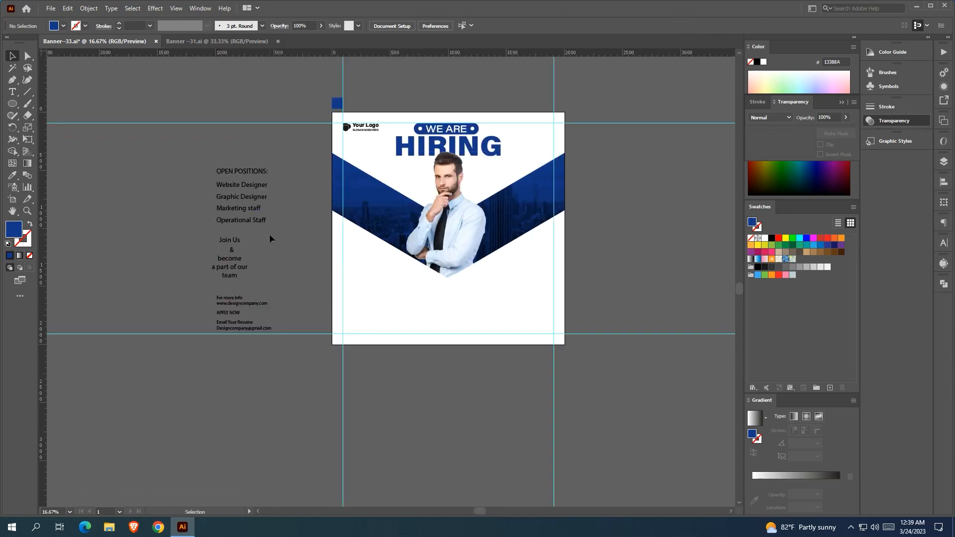
Bring all the loose text blocks beside the artboard to the front.
{"action": "left_click_drag", "start_coordinate": [268, 198], "coordinate": [359, 255]}
{"action": "key", "text": "ctrl+z"}
{"action": "left_click_drag", "start_coordinate": [171, 161], "coordinate": [289, 329]}
{"action": "right_click", "coordinate": [245, 290]}
{"action": "mouse_move", "coordinate": [342, 461]}
{"action": "left_click", "coordinate": [420, 461]}
Move the OPEN POSITIONS heading and its job list onto the banner's lower left, against the left margin guide.
{"action": "left_click", "coordinate": [188, 171]}
{"action": "left_click", "coordinate": [259, 198]}
{"action": "left_click_drag", "start_coordinate": [258, 197], "coordinate": [399, 287]}
{"action": "scroll", "coordinate": [403, 287], "scroll_direction": "up", "scroll_amount": 1}
Scale the four job titles down slightly so they sit indented under the OPEN POSITIONS heading.
{"action": "left_click", "coordinate": [388, 336]}
{"action": "left_click", "coordinate": [386, 320]}
{"action": "left_click", "coordinate": [381, 304], "text": "shift"}
{"action": "left_click", "coordinate": [379, 287], "text": "shift"}
{"action": "left_click", "coordinate": [382, 270], "text": "shift"}
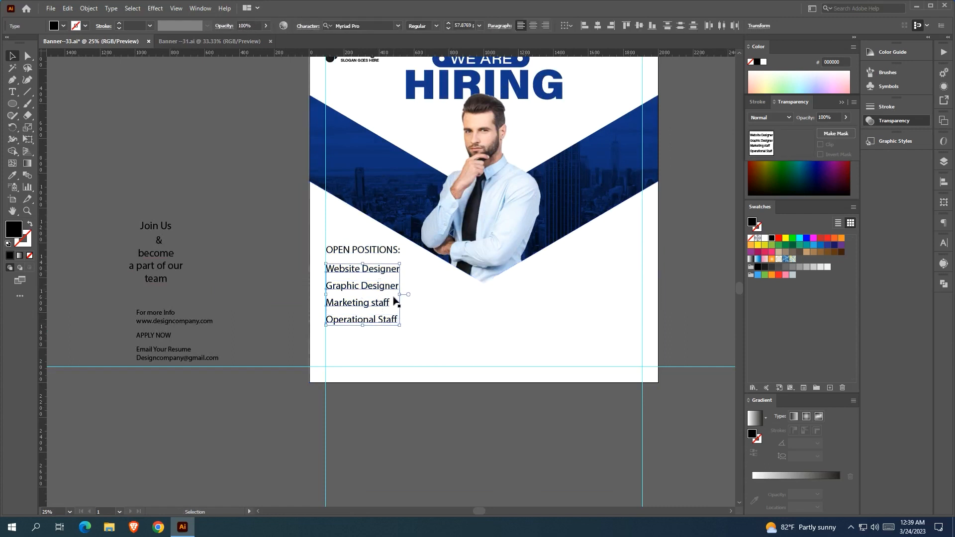
{"action": "left_click_drag", "start_coordinate": [326, 294], "coordinate": [356, 242]}
{"action": "scroll", "coordinate": [334, 292], "scroll_direction": "up", "scroll_amount": 2}
Set the OPEN POSITIONS heading in Acumin Variable Concept and make its weight heavier.
{"action": "left_click", "coordinate": [337, 228]}
{"action": "left_click", "coordinate": [359, 209]}
{"action": "left_click_drag", "start_coordinate": [359, 209], "coordinate": [285, 235]}
{"action": "left_click", "coordinate": [399, 25]}
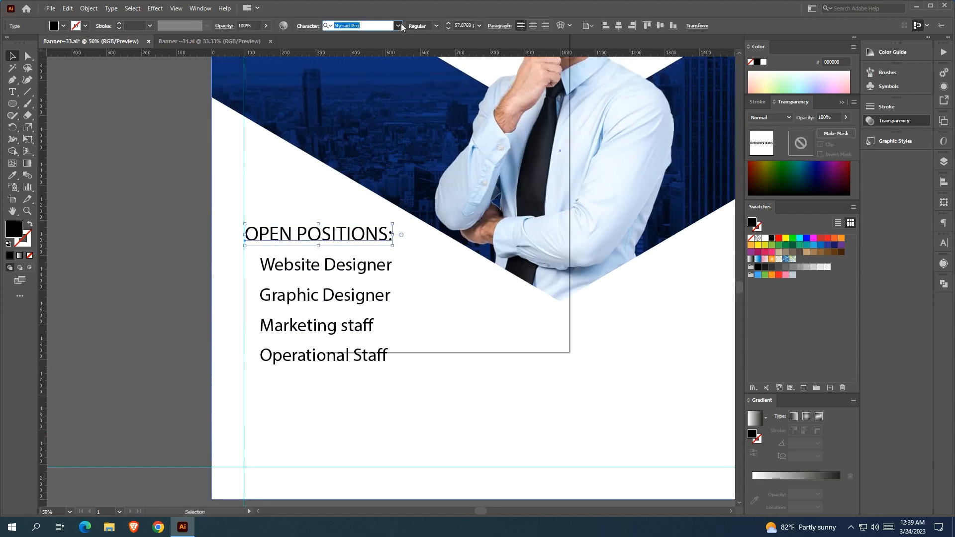
{"action": "left_click", "coordinate": [566, 199]}
{"action": "left_click_drag", "start_coordinate": [565, 208], "coordinate": [566, 69]}
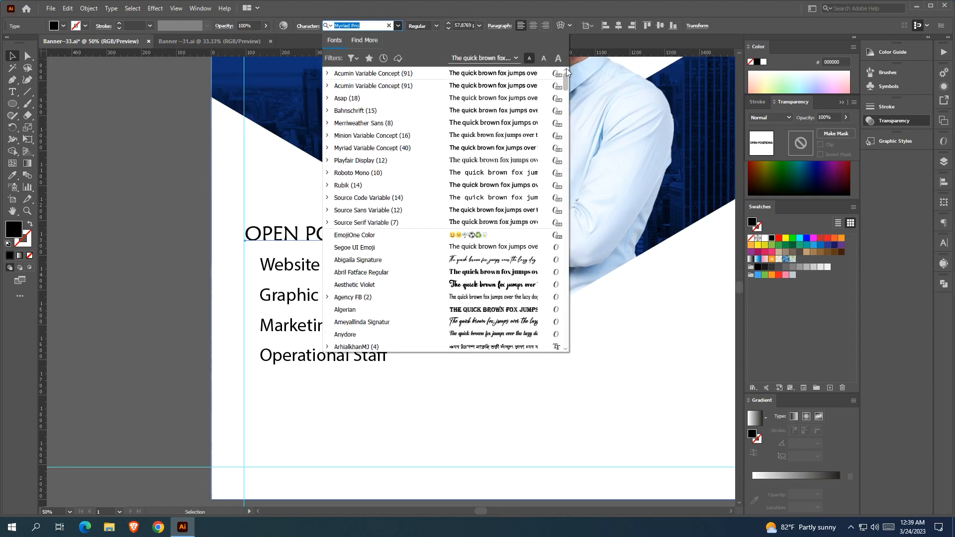
{"action": "left_click", "coordinate": [430, 84]}
{"action": "left_click", "coordinate": [505, 26]}
{"action": "left_click_drag", "start_coordinate": [434, 55], "coordinate": [446, 56]}
Copy the heading's type style onto the four job titles and give them a lighter weight.
{"action": "left_click", "coordinate": [259, 244]}
{"action": "left_click", "coordinate": [267, 264]}
{"action": "key", "text": "i"}
{"action": "left_click", "coordinate": [277, 234]}
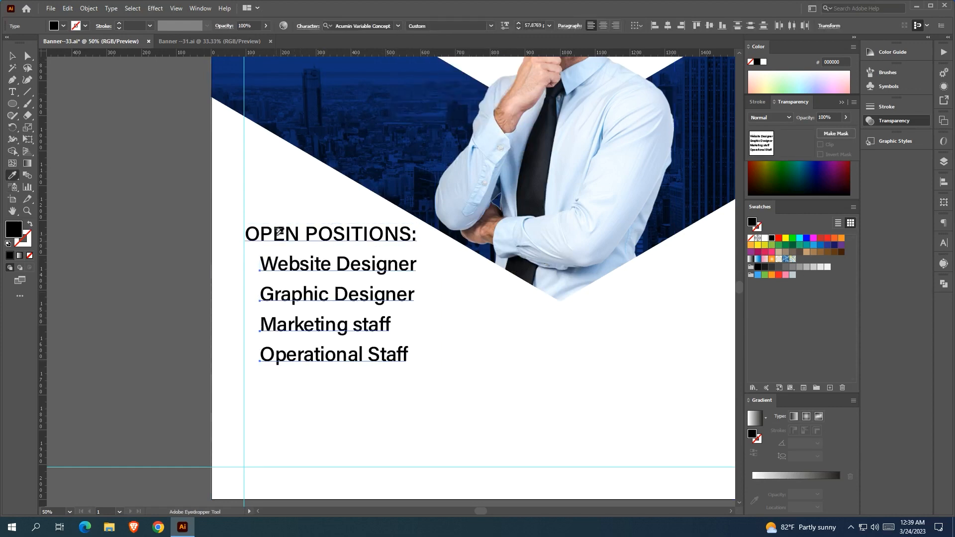
{"action": "left_click", "coordinate": [505, 26]}
{"action": "left_click_drag", "start_coordinate": [446, 55], "coordinate": [424, 58]}
{"action": "left_click", "coordinate": [132, 144]}
{"action": "key", "text": "v"}
{"action": "key", "text": "ctrl+z"}
{"action": "left_click", "coordinate": [184, 182]}
{"action": "scroll", "coordinate": [184, 182], "scroll_direction": "down", "scroll_amount": 1}
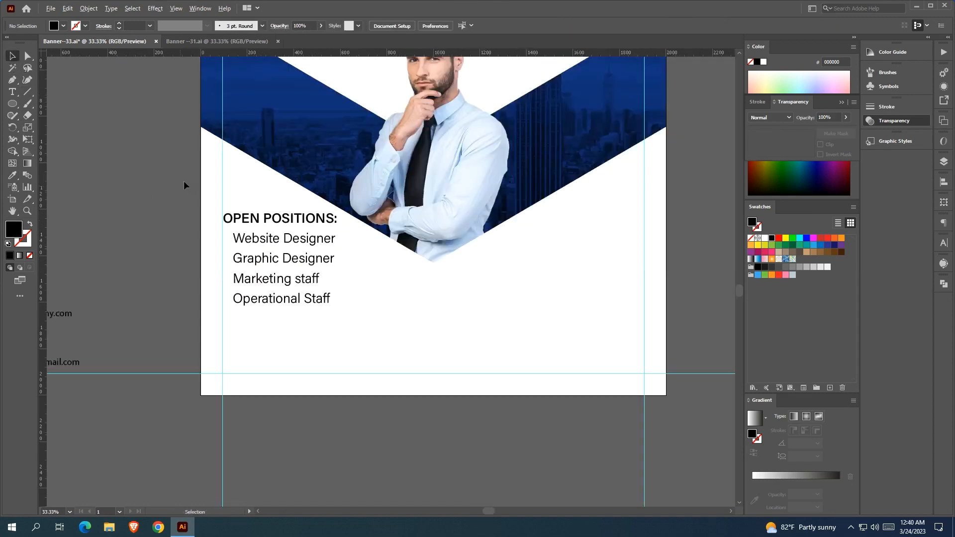
Colour the OPEN POSITIONS heading with the banner's blue using the Eyedropper.
{"action": "left_click_drag", "start_coordinate": [184, 182], "coordinate": [206, 244]}
{"action": "left_click", "coordinate": [300, 312]}
{"action": "scroll", "coordinate": [287, 346], "scroll_direction": "down", "scroll_amount": 2}
{"action": "key", "text": "i"}
{"action": "left_click", "coordinate": [267, 180]}
{"action": "key", "text": "v"}
{"action": "left_click", "coordinate": [194, 267]}
Draw a small blue square bullet on the left margin guide and align it vertically with Website Designer.
{"action": "scroll", "coordinate": [258, 321], "scroll_direction": "up", "scroll_amount": 3}
{"action": "left_click_drag", "start_coordinate": [252, 299], "coordinate": [187, 218]}
{"action": "left_click", "coordinate": [12, 106]}
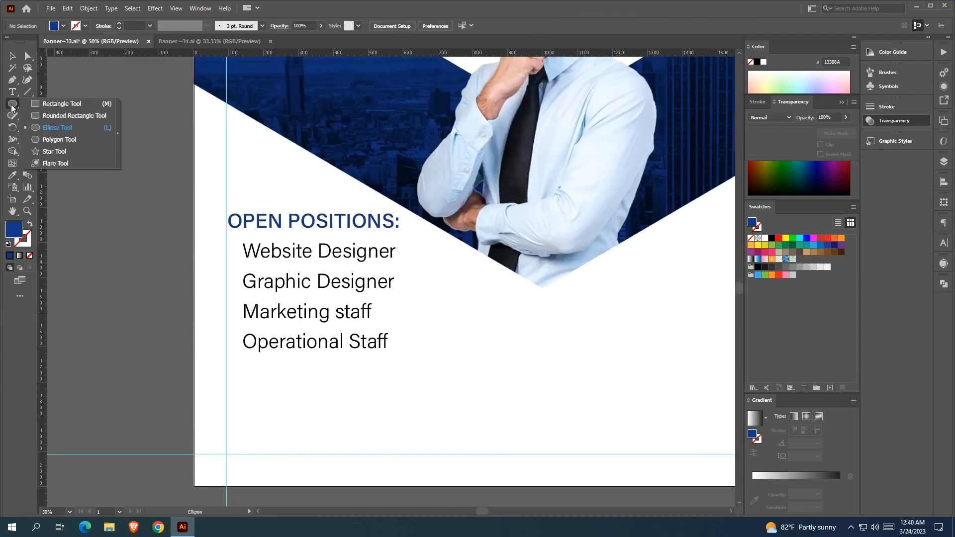
{"action": "key", "text": "m"}
{"action": "scroll", "coordinate": [197, 212], "scroll_direction": "up", "scroll_amount": 2}
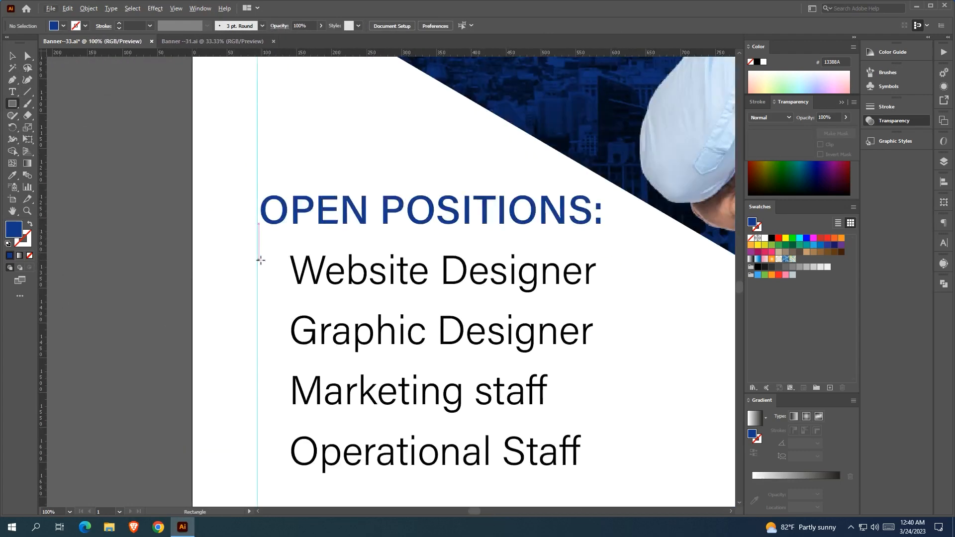
{"action": "left_click_drag", "start_coordinate": [257, 256], "coordinate": [276, 278]}
{"action": "key", "text": "v"}
{"action": "left_click_drag", "start_coordinate": [337, 305], "coordinate": [262, 269]}
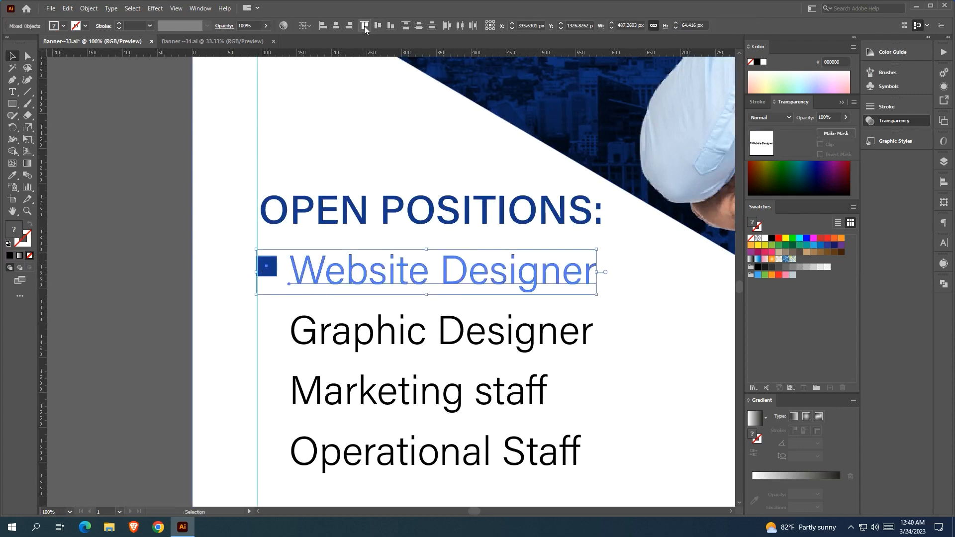
{"action": "left_click", "coordinate": [166, 164]}
{"action": "scroll", "coordinate": [224, 197], "scroll_direction": "right", "scroll_amount": 1}
{"action": "scroll", "coordinate": [224, 197], "scroll_direction": "down", "scroll_amount": 1}
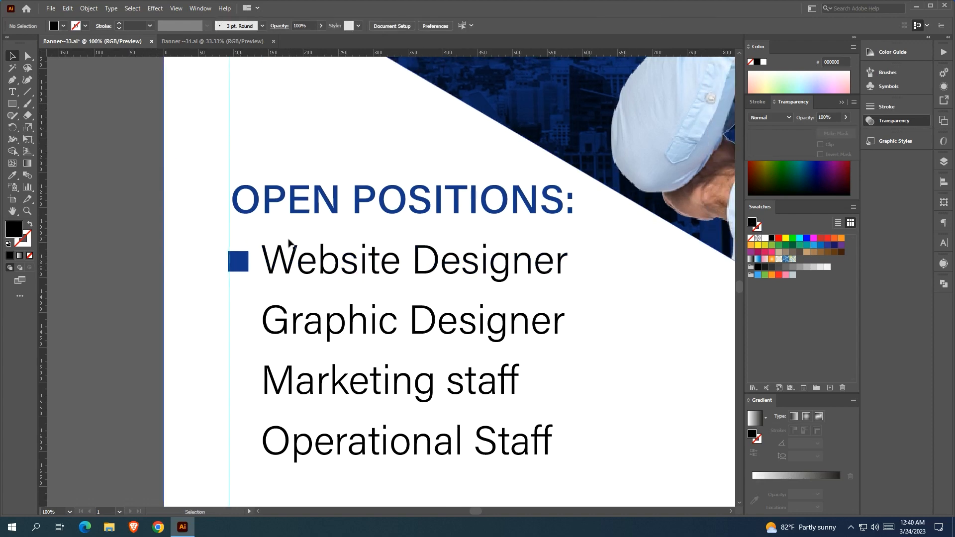
Scale the four job titles down together and adjust their position beside the bullet.
{"action": "left_click", "coordinate": [317, 269]}
{"action": "left_click", "coordinate": [463, 328], "text": "shift"}
{"action": "left_click", "coordinate": [493, 384], "text": "shift"}
{"action": "left_click", "coordinate": [517, 442], "text": "shift"}
{"action": "left_click_drag", "start_coordinate": [578, 358], "coordinate": [514, 351]}
{"action": "left_click_drag", "start_coordinate": [304, 275], "coordinate": [304, 267]}
{"action": "left_click_drag", "start_coordinate": [514, 336], "coordinate": [491, 337]}
{"action": "left_click_drag", "start_coordinate": [308, 274], "coordinate": [308, 268]}
Duplicate the blue square bullet in front of Graphic Designer, Marketing staff and Operational Staff.
{"action": "left_click_drag", "start_coordinate": [238, 262], "coordinate": [247, 410]}
{"action": "key", "text": "ctrl+z"}
{"action": "left_click", "coordinate": [170, 278]}
{"action": "scroll", "coordinate": [171, 278], "scroll_direction": "up", "scroll_amount": 1}
{"action": "left_click", "coordinate": [103, 164]}
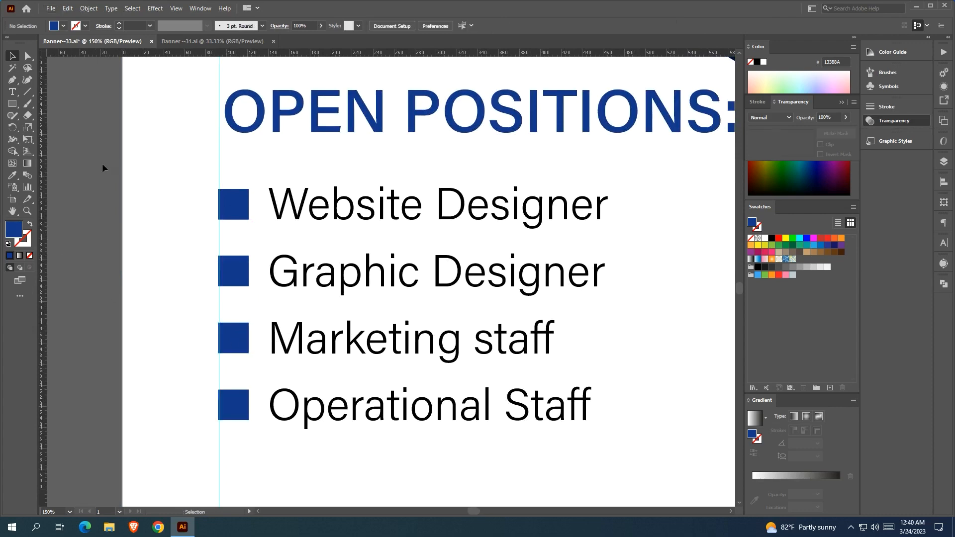
Enlarge the four job titles with their bullets together to about 437 by 281 px.
{"action": "scroll", "coordinate": [319, 413], "scroll_direction": "down", "scroll_amount": 2}
{"action": "left_click", "coordinate": [321, 409]}
{"action": "left_click", "coordinate": [329, 380], "text": "shift"}
{"action": "left_click", "coordinate": [325, 351], "text": "shift"}
{"action": "left_click", "coordinate": [318, 322], "text": "shift"}
{"action": "left_click", "coordinate": [286, 320], "text": "shift"}
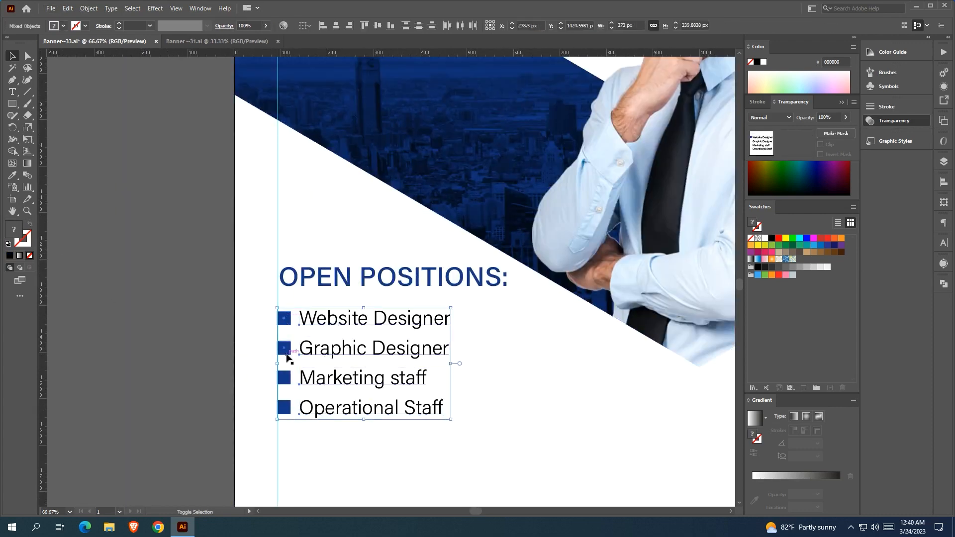
{"action": "left_click_drag", "start_coordinate": [490, 440], "coordinate": [358, 260]}
{"action": "scroll", "coordinate": [492, 443], "scroll_direction": "down", "scroll_amount": 1}
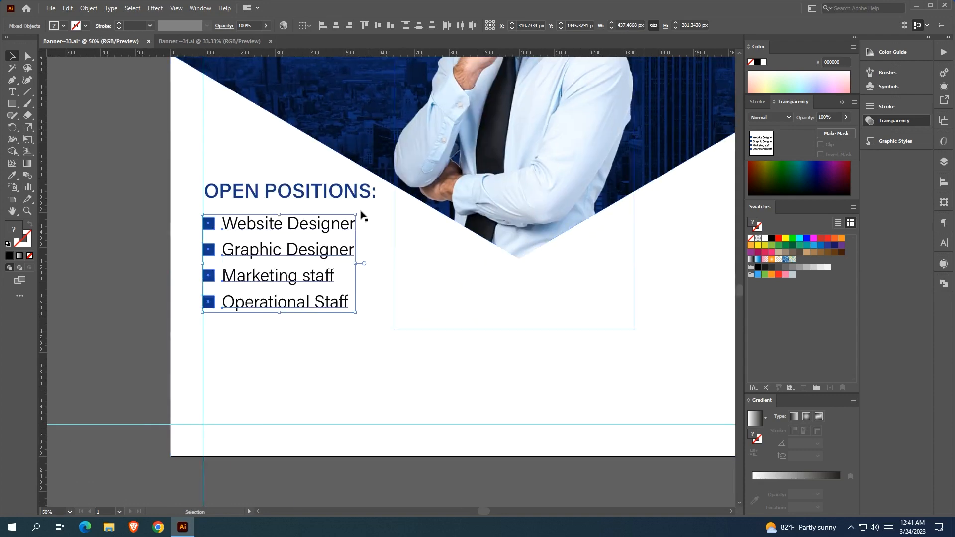
{"action": "left_click", "coordinate": [118, 270]}
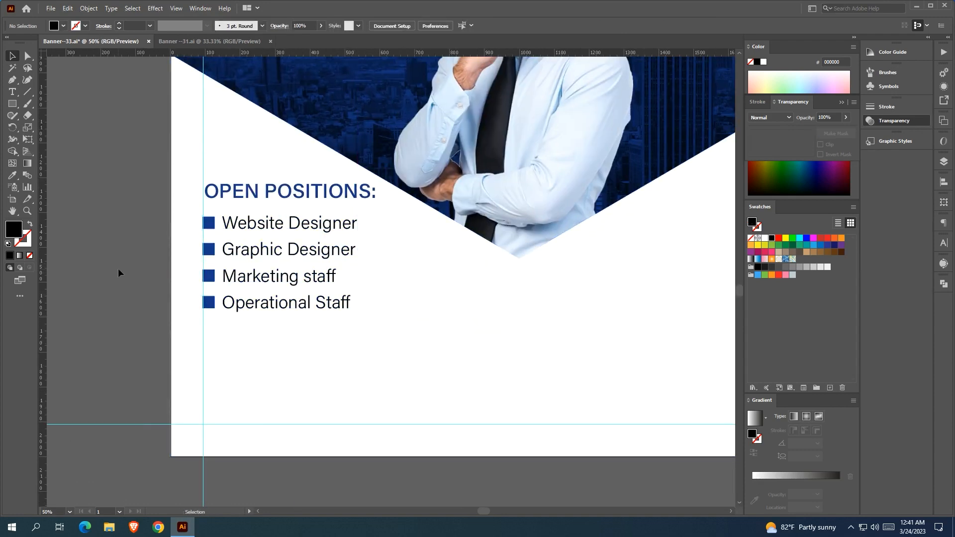
Move the OPEN POSITIONS heading slightly down, closer to the job list.
{"action": "left_click_drag", "start_coordinate": [295, 192], "coordinate": [295, 199]}
{"action": "scroll", "coordinate": [295, 199], "scroll_direction": "down", "scroll_amount": 2}
{"action": "left_click", "coordinate": [189, 268]}
Move the "Join Us & become a part of our team" text onto the banner's lower right area.
{"action": "scroll", "coordinate": [188, 268], "scroll_direction": "down", "scroll_amount": 1}
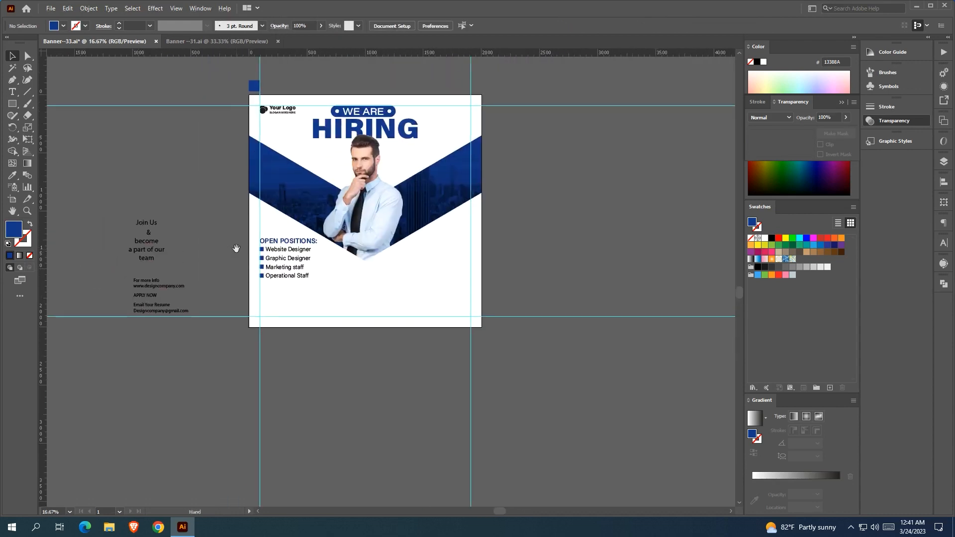
{"action": "scroll", "coordinate": [175, 254], "scroll_direction": "right", "scroll_amount": 1}
{"action": "left_click_drag", "start_coordinate": [136, 224], "coordinate": [450, 237]}
{"action": "scroll", "coordinate": [505, 239], "scroll_direction": "up", "scroll_amount": 1}
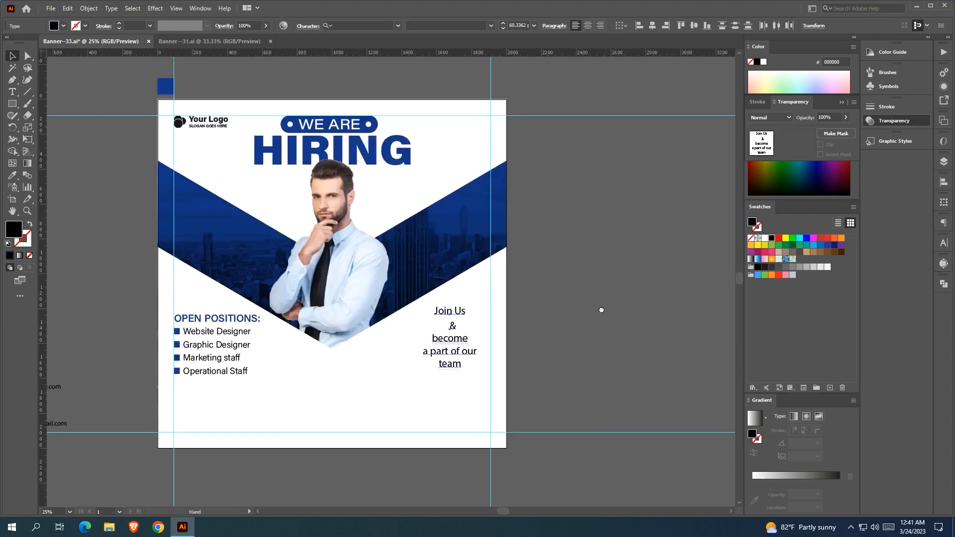
Set the "& become a part of our team" text in Acumin Variable Concept with a weight of 284.
{"action": "left_click", "coordinate": [477, 90]}
{"action": "left_click", "coordinate": [376, 288]}
{"action": "left_click", "coordinate": [396, 26]}
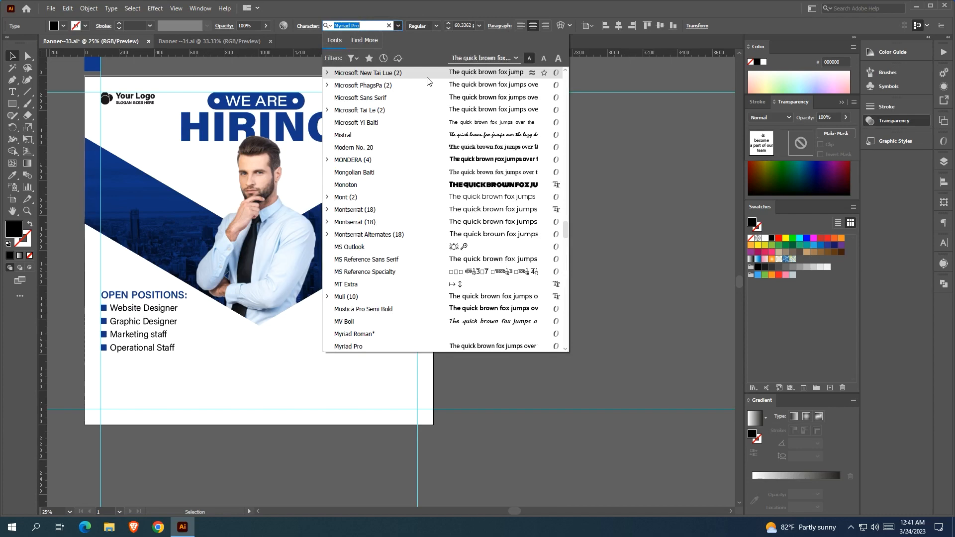
{"action": "left_click", "coordinate": [564, 89]}
{"action": "left_click_drag", "start_coordinate": [564, 88], "coordinate": [565, 58]}
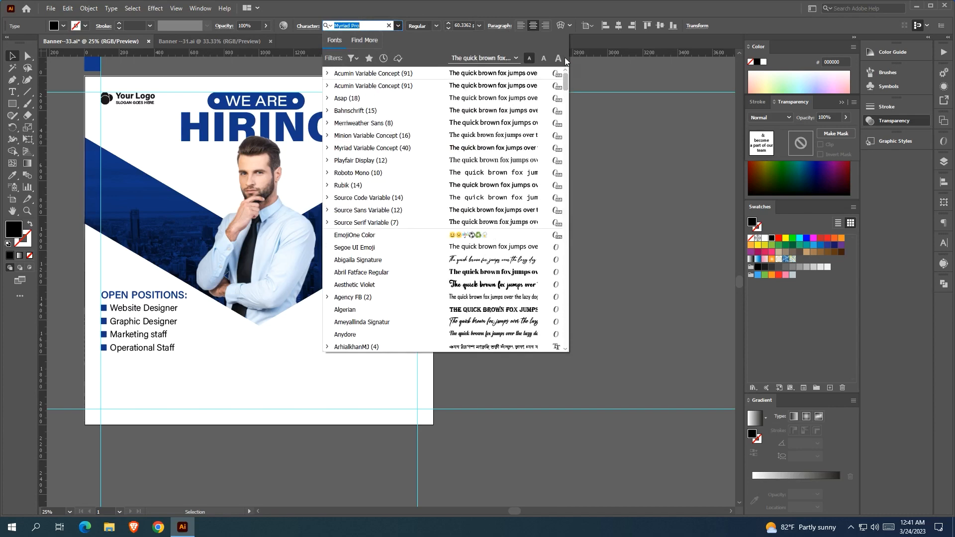
{"action": "left_click", "coordinate": [537, 84]}
{"action": "left_click", "coordinate": [515, 24]}
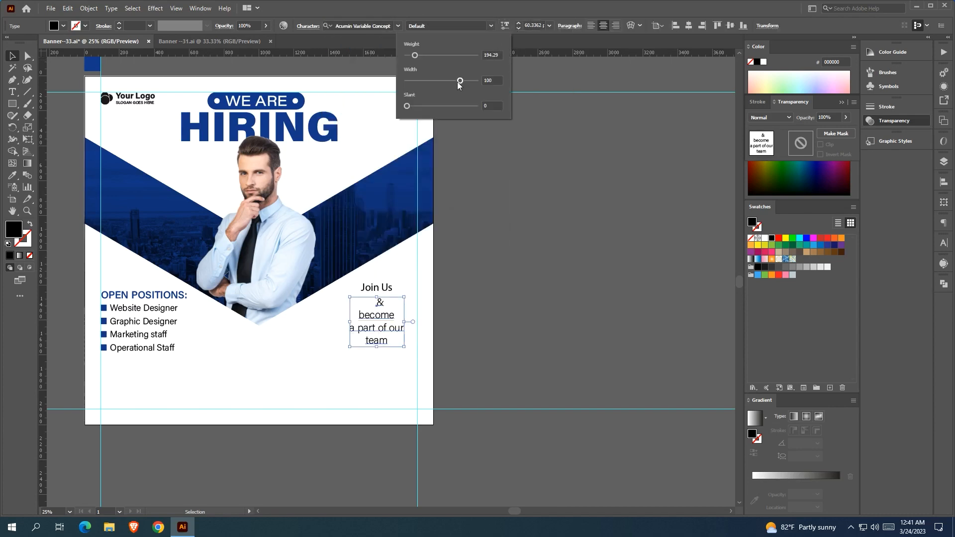
{"action": "left_click_drag", "start_coordinate": [423, 56], "coordinate": [423, 56]}
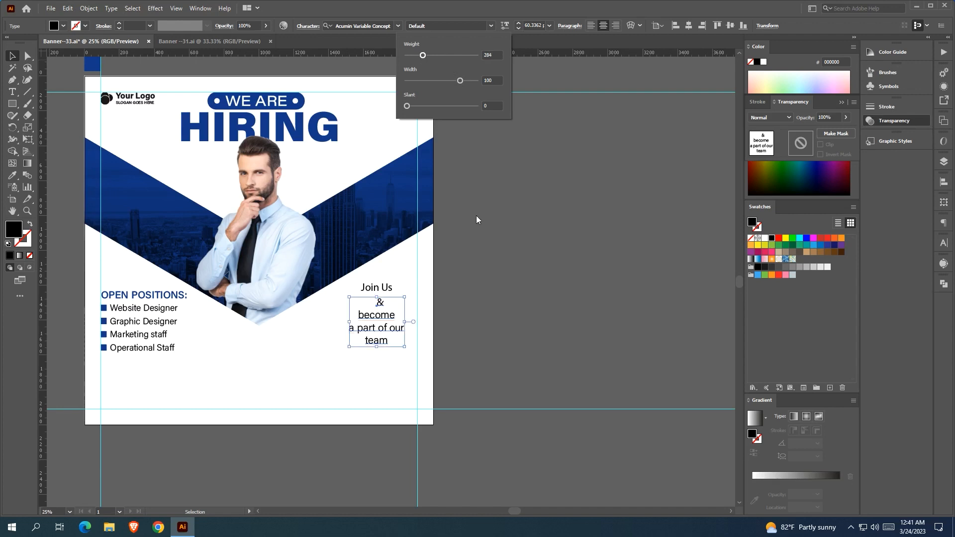
Set the line spacing of the "& become a part of our team" text to 62 pt.
{"action": "left_click", "coordinate": [944, 243]}
{"action": "type", "text": "61"}
{"action": "key", "text": "Return"}
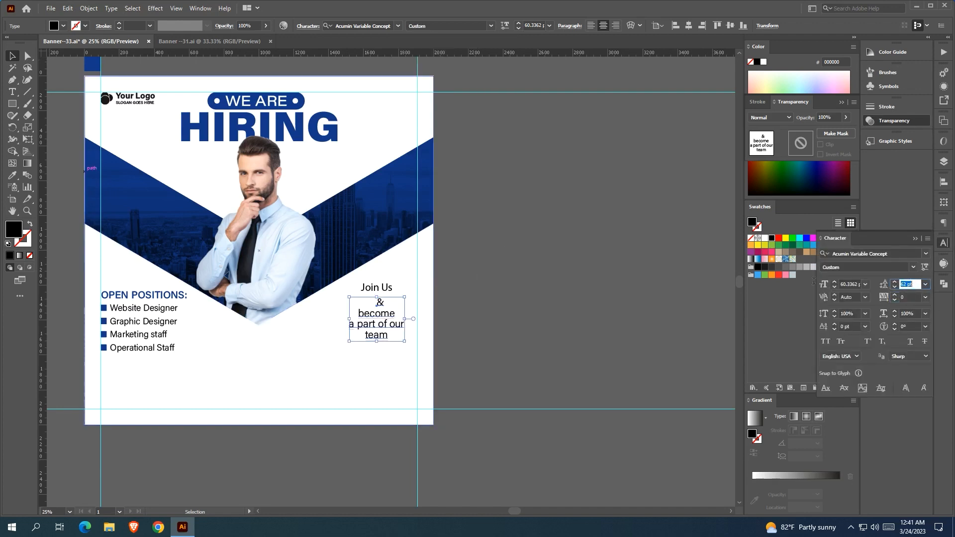
Colour the "Join Us" text blue (13388A) and set its font to Forte.
{"action": "key", "text": "ctrl+equal"}
{"action": "left_click", "coordinate": [376, 287]}
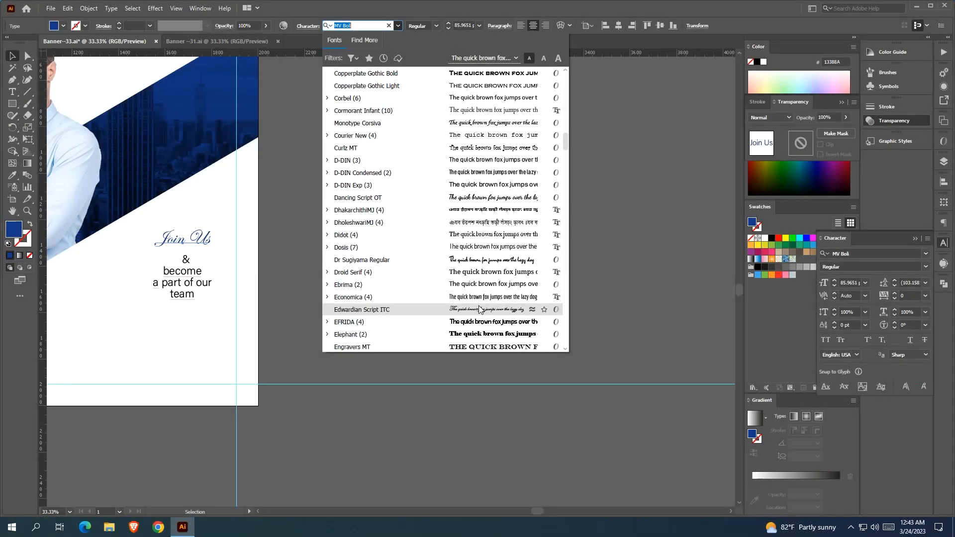
{"action": "scroll", "coordinate": [482, 324], "scroll_direction": "down", "scroll_amount": 5}
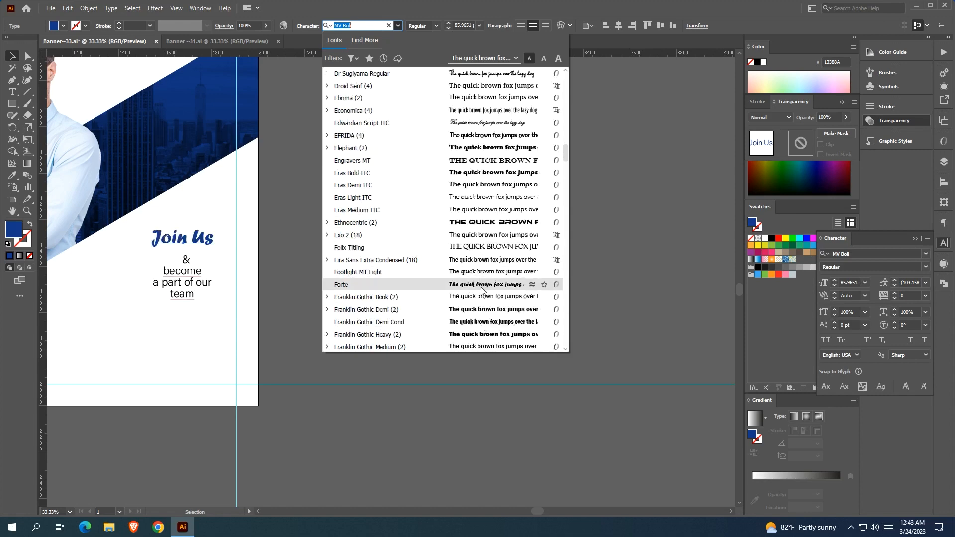
{"action": "left_click", "coordinate": [482, 288]}
{"action": "left_click", "coordinate": [393, 272]}
Enlarge the "Join Us" text and place it directly above the ampersand line.
{"action": "scroll", "coordinate": [387, 267], "scroll_direction": "left", "scroll_amount": 5}
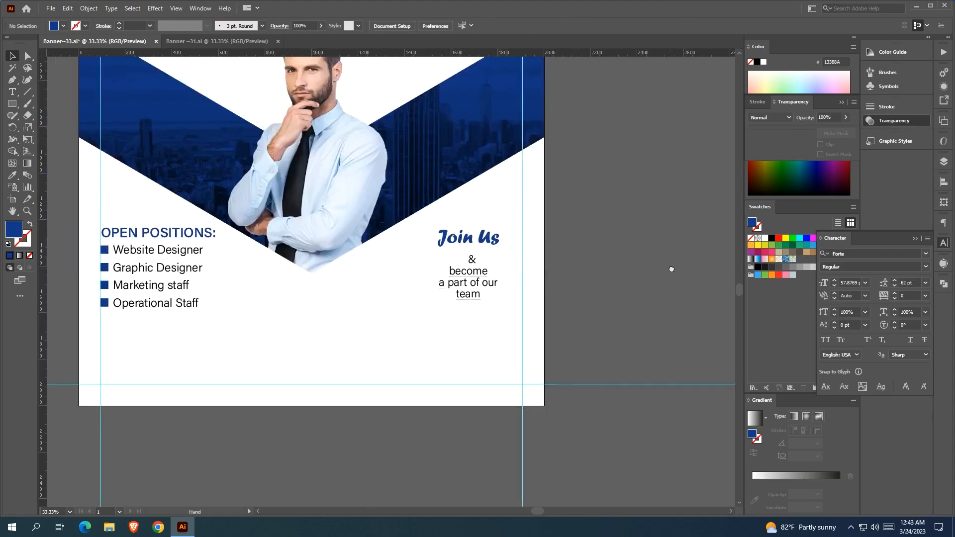
{"action": "left_click", "coordinate": [471, 238]}
{"action": "mouse_move", "coordinate": [471, 248]}
{"action": "left_mouse_down"}
{"action": "mouse_move", "coordinate": [472, 256]}
{"action": "mouse_move", "coordinate": [477, 248]}
{"action": "left_mouse_up"}
{"action": "left_click", "coordinate": [604, 277]}
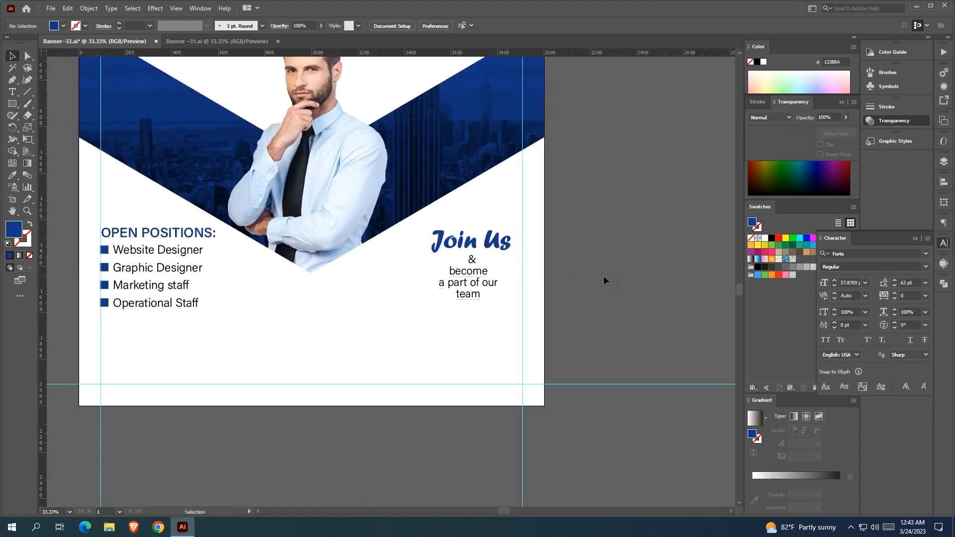
Enlarge the "& become a part of our team" text to nearly the width of "Join Us" and give it a heavier weight.
{"action": "scroll", "coordinate": [605, 276], "scroll_direction": "down", "scroll_amount": 2}
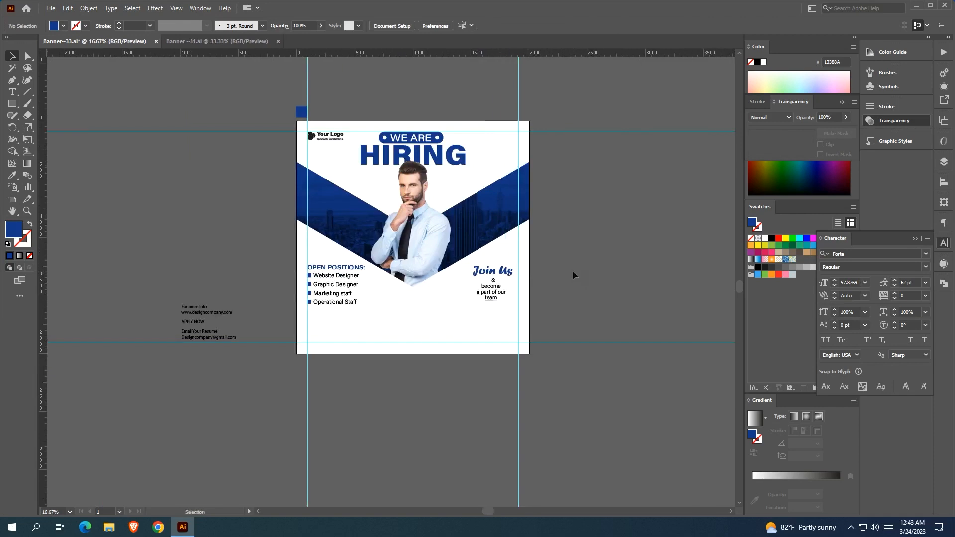
{"action": "scroll", "coordinate": [523, 272], "scroll_direction": "up", "scroll_amount": 1}
{"action": "left_click", "coordinate": [475, 306]}
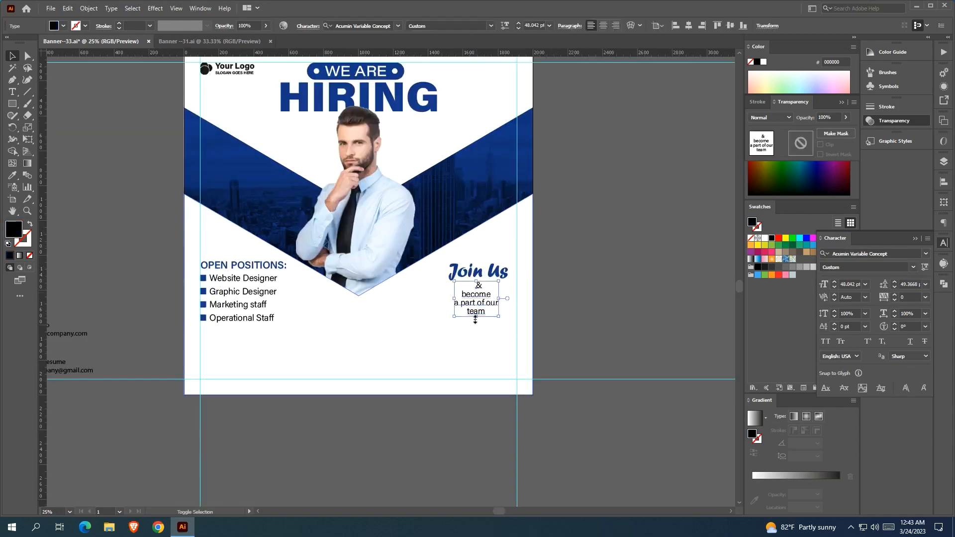
{"action": "left_click", "coordinate": [505, 26]}
{"action": "scroll", "coordinate": [643, 250], "scroll_direction": "left", "scroll_amount": 1}
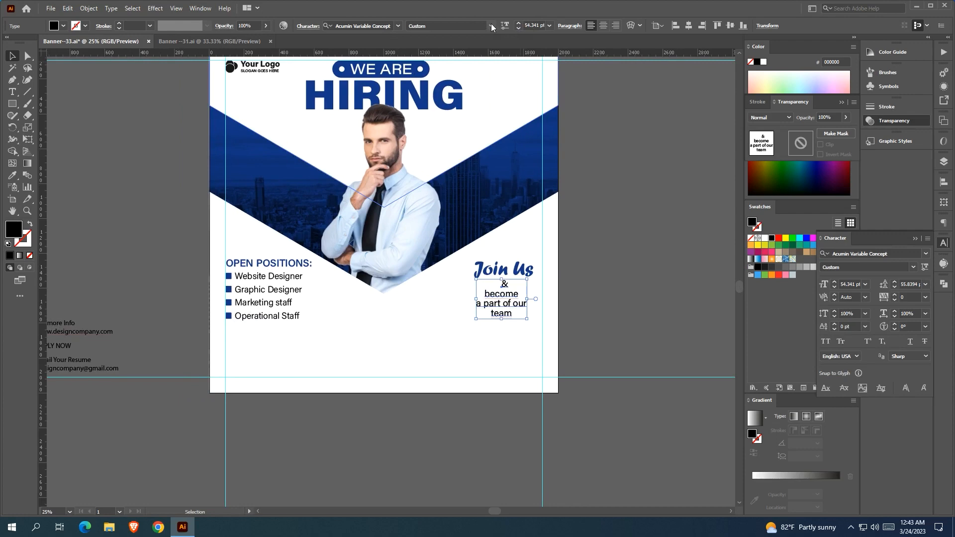
{"action": "left_click", "coordinate": [505, 26]}
{"action": "left_click", "coordinate": [635, 207]}
{"action": "left_click_drag", "start_coordinate": [635, 207], "coordinate": [579, 197]}
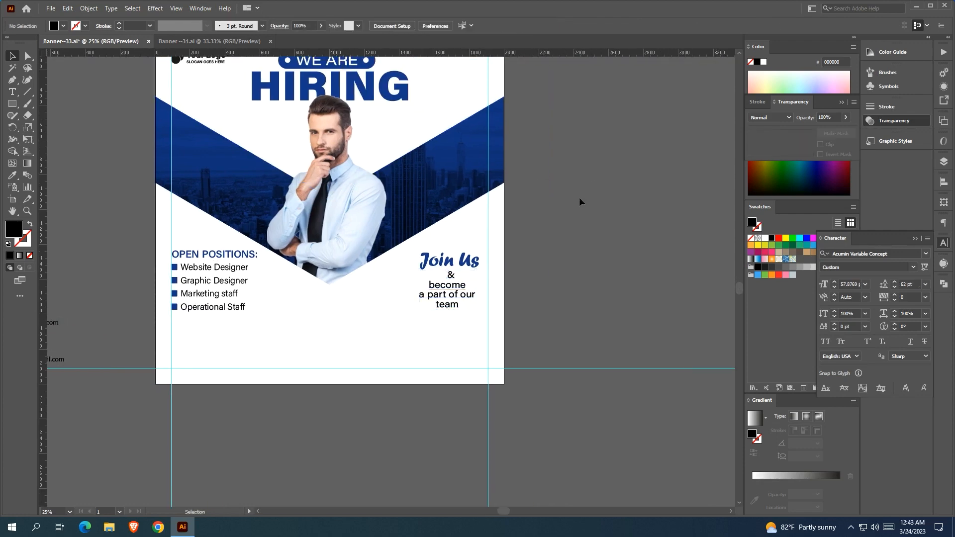
Draw a small circle about 6 px wide just below the Operational Staff bullet.
{"action": "scroll", "coordinate": [584, 204], "scroll_direction": "down", "scroll_amount": 1}
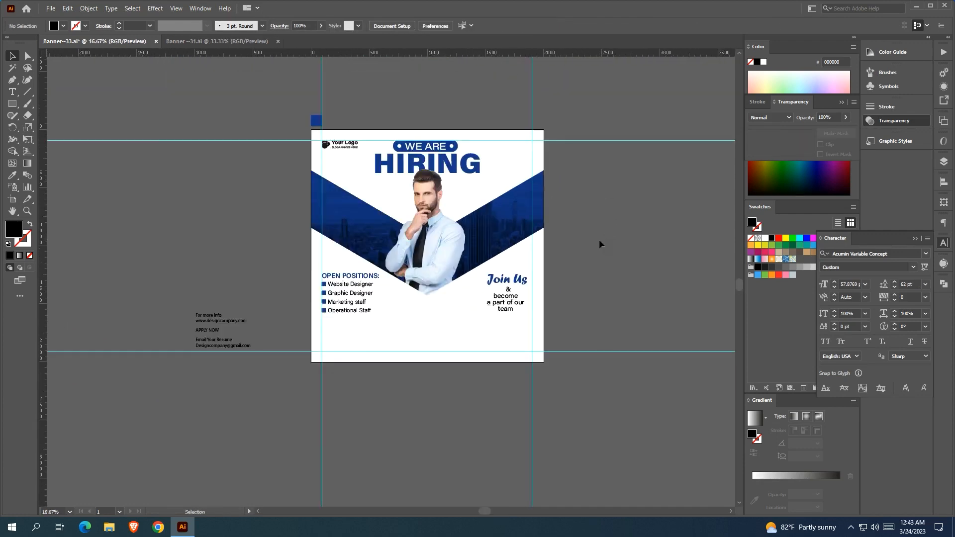
{"action": "scroll", "coordinate": [428, 171], "scroll_direction": "up", "scroll_amount": 3}
{"action": "scroll", "coordinate": [423, 171], "scroll_direction": "down", "scroll_amount": 2}
{"action": "scroll", "coordinate": [622, 241], "scroll_direction": "down", "scroll_amount": 3}
{"action": "left_click_drag", "start_coordinate": [13, 103], "coordinate": [45, 127]}
{"action": "scroll", "coordinate": [265, 312], "scroll_direction": "up", "scroll_amount": 5}
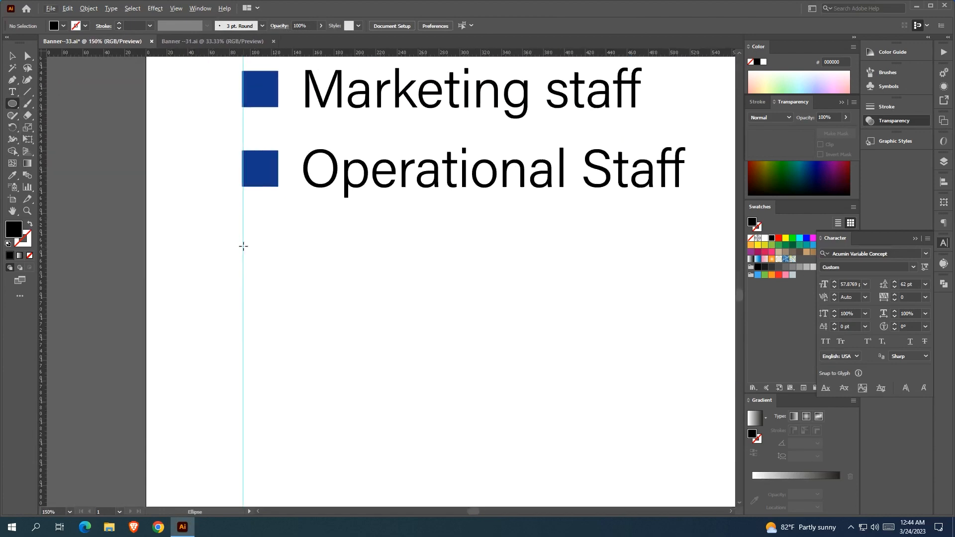
{"action": "left_click_drag", "start_coordinate": [257, 249], "coordinate": [259, 252]}
Fill the small circle with dark grey 333333 and enlarge it to 9 px.
{"action": "left_click", "coordinate": [12, 176]}
{"action": "left_click", "coordinate": [258, 172]}
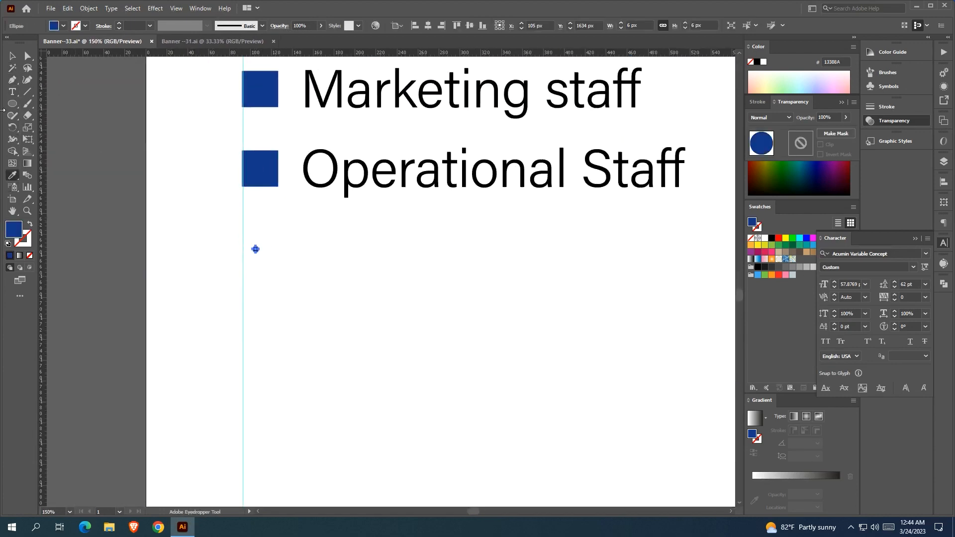
{"action": "key", "text": "v"}
{"action": "scroll", "coordinate": [255, 246], "scroll_direction": "up", "scroll_amount": 2}
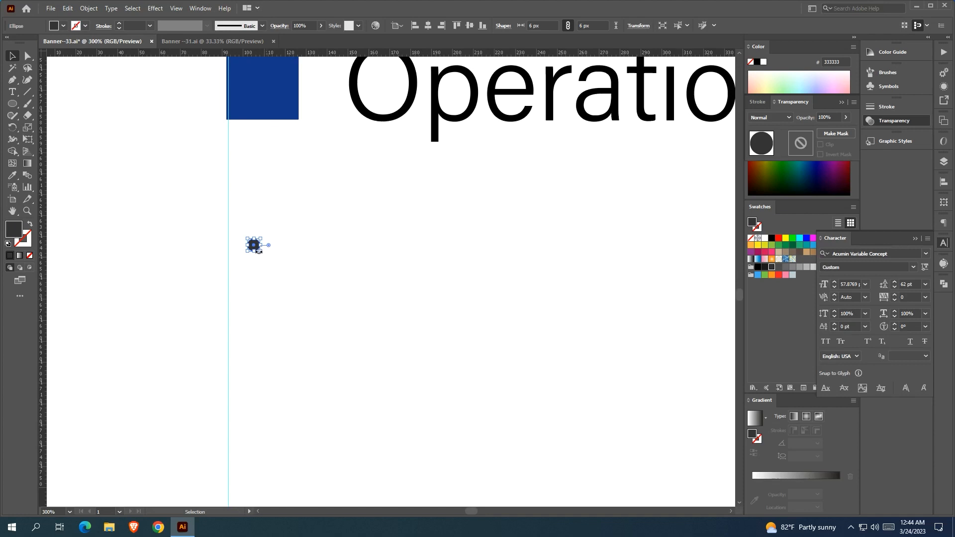
{"action": "scroll", "coordinate": [259, 251], "scroll_direction": "down", "scroll_amount": 3}
Duplicate the grey circle into a horizontal row of eight evenly spaced dots and group the row.
{"action": "left_click_drag", "start_coordinate": [264, 254], "coordinate": [292, 256]}
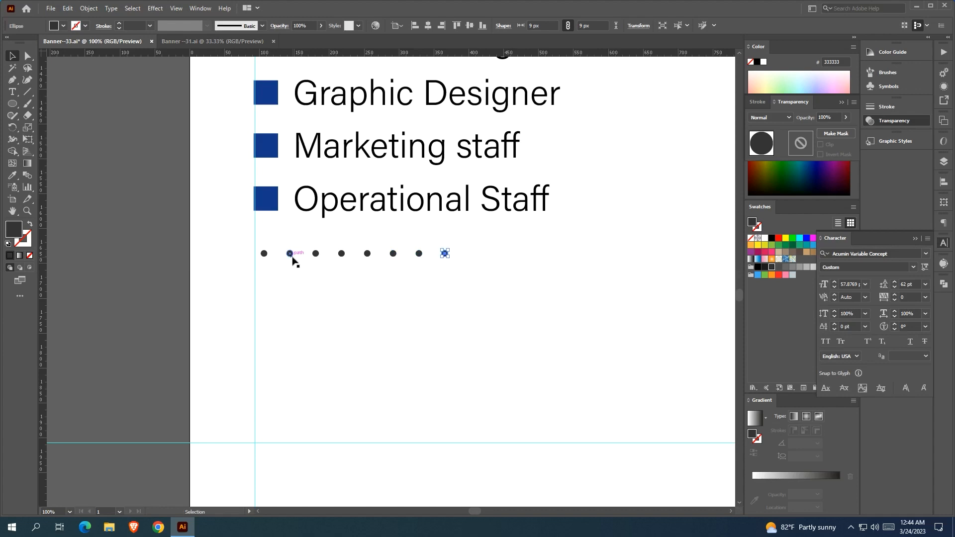
{"action": "left_click", "coordinate": [419, 255], "text": "shift"}
{"action": "left_click", "coordinate": [393, 255], "text": "shift"}
{"action": "left_click", "coordinate": [367, 254], "text": "shift"}
{"action": "left_click", "coordinate": [342, 255], "text": "shift"}
{"action": "left_click", "coordinate": [315, 254], "text": "shift"}
{"action": "left_click", "coordinate": [289, 254], "text": "shift"}
{"action": "left_click", "coordinate": [265, 254], "text": "shift"}
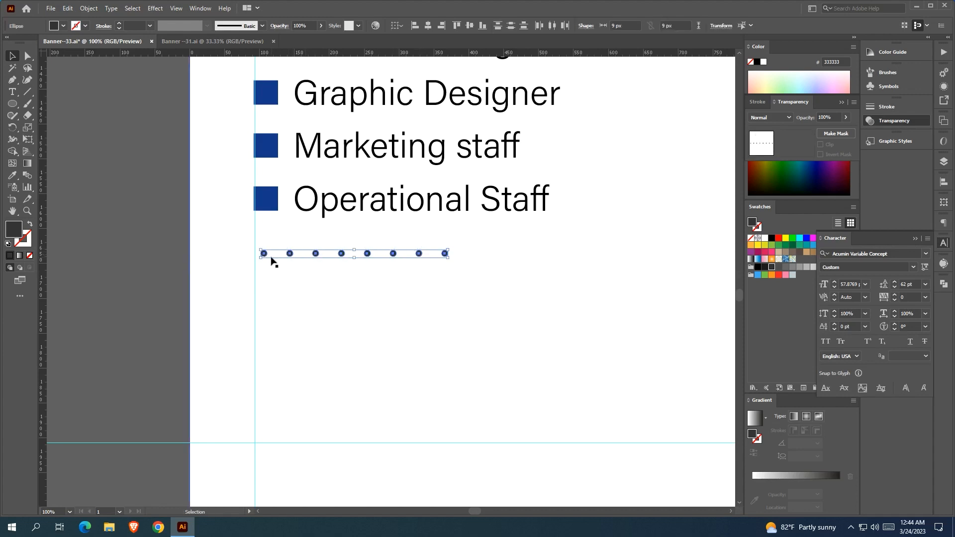
{"action": "key", "text": "ctrl+g"}
Copy the dot row downward twice to form three rows and enlarge the grid to about 298 by 95 px.
{"action": "left_click_drag", "start_coordinate": [321, 257], "coordinate": [314, 286]}
{"action": "key", "text": "ctrl+d"}
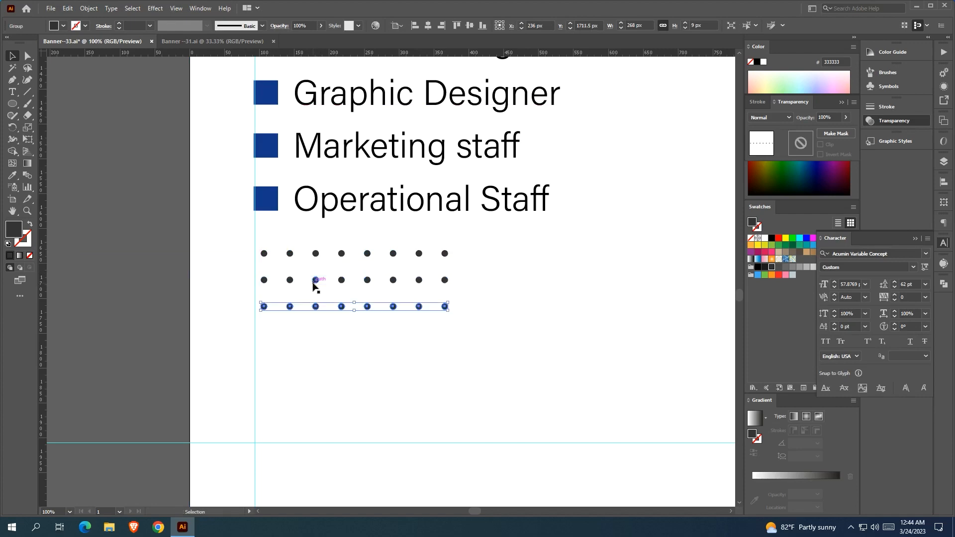
{"action": "left_click", "coordinate": [314, 282], "text": "shift"}
{"action": "scroll", "coordinate": [313, 281], "scroll_direction": "down", "scroll_amount": 3}
{"action": "scroll", "coordinate": [330, 281], "scroll_direction": "up", "scroll_amount": 2}
{"action": "left_click", "coordinate": [335, 263], "text": "shift"}
{"action": "left_click_drag", "start_coordinate": [388, 300], "coordinate": [407, 323]}
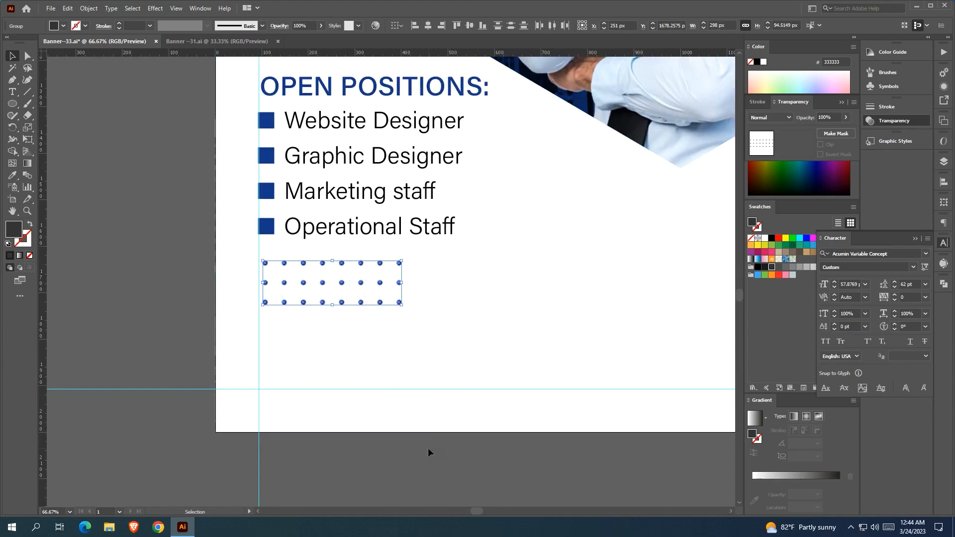
Group the three dot rows below the job list into one object.
{"action": "scroll", "coordinate": [308, 329], "scroll_direction": "down", "scroll_amount": 2}
{"action": "left_click_drag", "start_coordinate": [344, 316], "coordinate": [343, 318]}
{"action": "left_click", "coordinate": [344, 305], "text": "shift"}
{"action": "left_click", "coordinate": [344, 296], "text": "shift"}
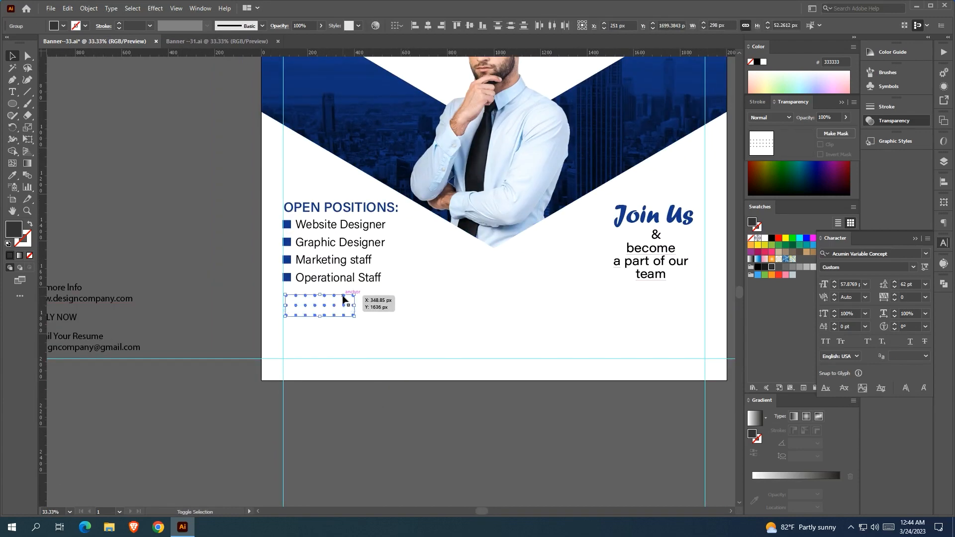
{"action": "right_click", "coordinate": [344, 304]}
{"action": "left_click", "coordinate": [385, 390]}
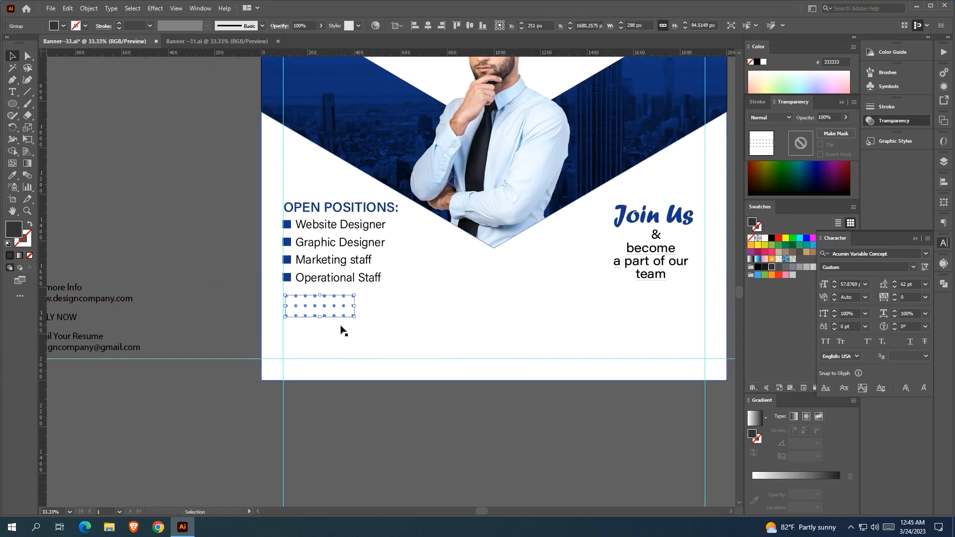
Move the "For more Info" website text to the banner's lower left guide corner and enlarge it to about 510 px wide.
{"action": "left_click", "coordinate": [153, 312]}
{"action": "left_click_drag", "start_coordinate": [153, 311], "coordinate": [297, 282]}
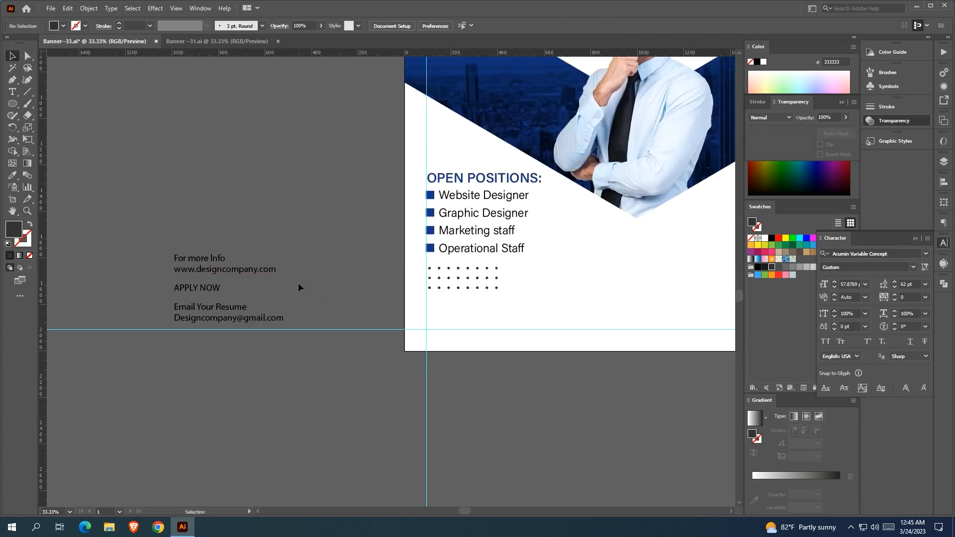
{"action": "left_click", "coordinate": [191, 271]}
{"action": "left_click_drag", "start_coordinate": [192, 272], "coordinate": [444, 326]}
{"action": "left_click_drag", "start_coordinate": [526, 424], "coordinate": [389, 440]}
{"action": "left_click_drag", "start_coordinate": [390, 323], "coordinate": [417, 320]}
{"action": "left_click", "coordinate": [430, 452]}
{"action": "left_click_drag", "start_coordinate": [191, 337], "coordinate": [288, 332]}
Copy the blue square from above the artboard to the bottom centre of the banner and resize it there.
{"action": "scroll", "coordinate": [434, 269], "scroll_direction": "down", "scroll_amount": 1}
{"action": "left_click_drag", "start_coordinate": [435, 269], "coordinate": [231, 403]}
{"action": "left_click_drag", "start_coordinate": [394, 147], "coordinate": [407, 442]}
{"action": "scroll", "coordinate": [384, 473], "scroll_direction": "up", "scroll_amount": 1}
{"action": "scroll", "coordinate": [381, 473], "scroll_direction": "up", "scroll_amount": 1}
{"action": "left_click_drag", "start_coordinate": [381, 473], "coordinate": [434, 391]}
Reshape the blue shape at the bottom centre into a rectangle about 470 by 84 px, resting on the lower guide.
{"action": "left_click", "coordinate": [28, 56]}
{"action": "left_click_drag", "start_coordinate": [286, 340], "coordinate": [223, 303]}
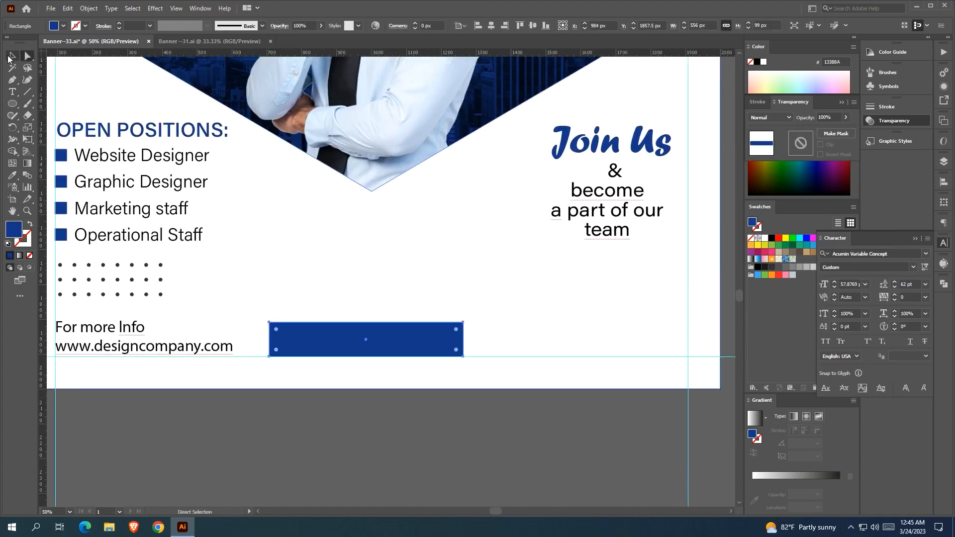
{"action": "left_click", "coordinate": [9, 59]}
{"action": "left_click_drag", "start_coordinate": [464, 340], "coordinate": [450, 341]}
{"action": "left_click_drag", "start_coordinate": [367, 322], "coordinate": [368, 328]}
{"action": "left_click", "coordinate": [388, 411]}
{"action": "scroll", "coordinate": [388, 411], "scroll_direction": "down", "scroll_amount": 2}
{"action": "left_click_drag", "start_coordinate": [388, 411], "coordinate": [446, 409]}
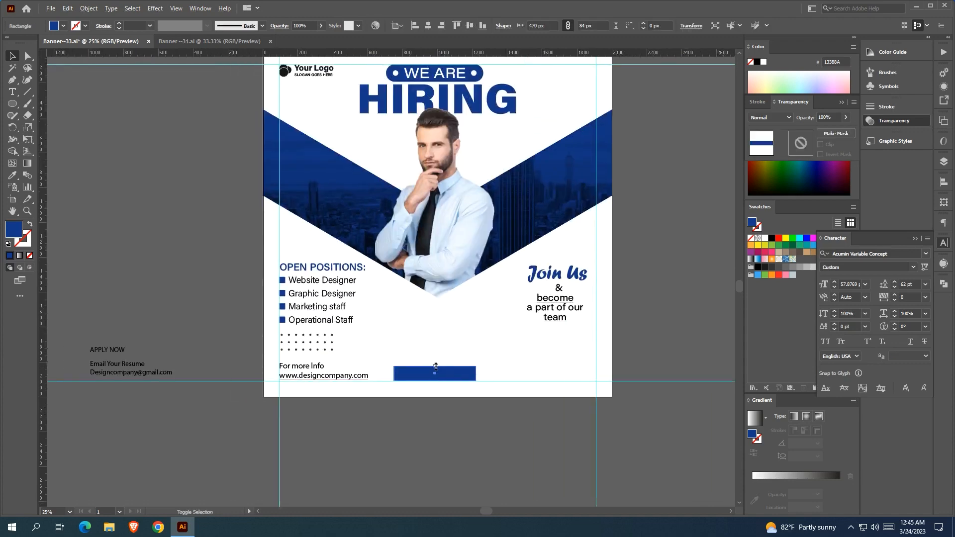
Move the APPLY NOW text onto the blue rectangle and colour it white.
{"action": "left_click_drag", "start_coordinate": [107, 350], "coordinate": [456, 355]}
{"action": "left_click", "coordinate": [765, 240]}
{"action": "scroll", "coordinate": [463, 387], "scroll_direction": "up", "scroll_amount": 2}
{"action": "left_click_drag", "start_coordinate": [434, 360], "coordinate": [432, 356]}
{"action": "scroll", "coordinate": [431, 356], "scroll_direction": "down", "scroll_amount": 2}
Copy the white Acumin Variable Concept style of "WE ARE" to the APPLY NOW text and increase its weight.
{"action": "left_click_drag", "start_coordinate": [449, 309], "coordinate": [356, 352]}
{"action": "key", "text": "i"}
{"action": "left_click", "coordinate": [330, 98]}
{"action": "scroll", "coordinate": [348, 365], "scroll_direction": "up", "scroll_amount": 2}
{"action": "key", "text": "v"}
{"action": "left_click_drag", "start_coordinate": [430, 437], "coordinate": [359, 438]}
{"action": "left_click", "coordinate": [504, 26]}
{"action": "left_click_drag", "start_coordinate": [439, 55], "coordinate": [452, 56]}
{"action": "left_click", "coordinate": [454, 284]}
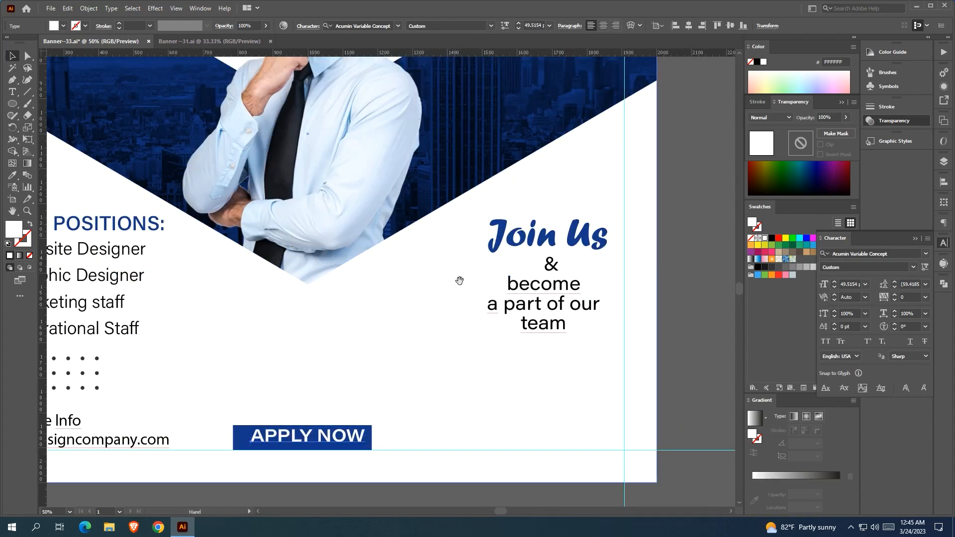
Adjust the size of the APPLY NOW text and align it to the centre of the blue rectangle.
{"action": "left_click_drag", "start_coordinate": [454, 283], "coordinate": [511, 196]}
{"action": "scroll", "coordinate": [396, 404], "scroll_direction": "up", "scroll_amount": 2}
{"action": "left_click", "coordinate": [309, 333]}
{"action": "left_click", "coordinate": [312, 315]}
{"action": "left_click_drag", "start_coordinate": [322, 274], "coordinate": [324, 265]}
{"action": "left_click_drag", "start_coordinate": [462, 294], "coordinate": [468, 294]}
{"action": "left_click", "coordinate": [436, 300]}
{"action": "left_click", "coordinate": [457, 305], "text": "shift"}
{"action": "left_click", "coordinate": [336, 26]}
{"action": "left_click", "coordinate": [378, 25]}
{"action": "left_click", "coordinate": [422, 397]}
Duplicate the dot grid to the banner's lower right, ending at the right guide below the "Join Us" text.
{"action": "scroll", "coordinate": [421, 396], "scroll_direction": "down", "scroll_amount": 3}
{"action": "left_click_drag", "start_coordinate": [502, 413], "coordinate": [438, 411]}
{"action": "left_click_drag", "start_coordinate": [186, 318], "coordinate": [535, 318]}
{"action": "left_click", "coordinate": [653, 317]}
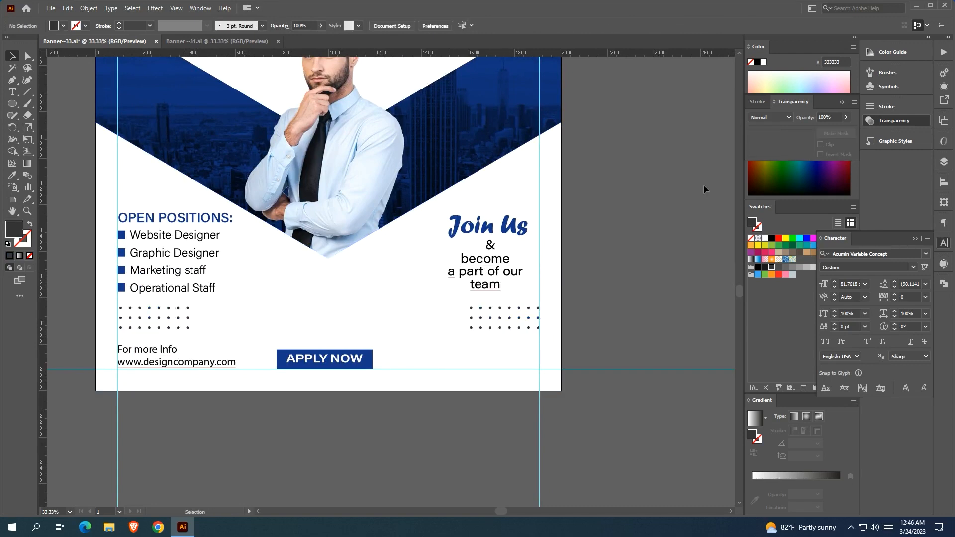
Move the "Email Your Resume" text to the banner's lower right, enlarge it and right-align its lines.
{"action": "scroll", "coordinate": [514, 214], "scroll_direction": "down", "scroll_amount": 3}
{"action": "left_click", "coordinate": [294, 267]}
{"action": "left_click_drag", "start_coordinate": [294, 267], "coordinate": [512, 273]}
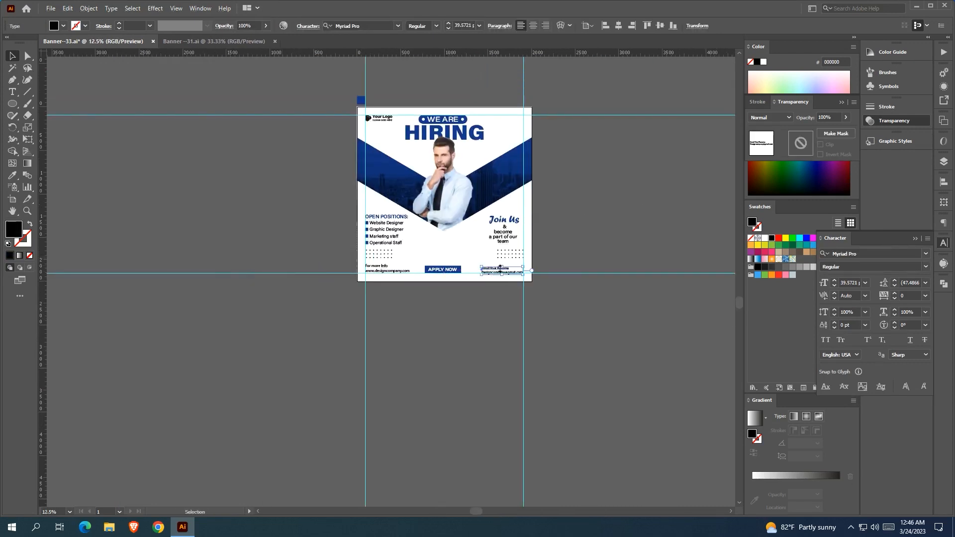
{"action": "scroll", "coordinate": [512, 273], "scroll_direction": "up", "scroll_amount": 2}
{"action": "left_click_drag", "start_coordinate": [455, 309], "coordinate": [476, 303]}
{"action": "left_click", "coordinate": [545, 25]}
{"action": "left_click", "coordinate": [502, 282]}
Try to copy the style of the "For more Info" text onto the "Email Your Resume" text.
{"action": "left_click", "coordinate": [12, 178]}
{"action": "left_click", "coordinate": [218, 297]}
{"action": "key", "text": "t"}
{"action": "left_click", "coordinate": [576, 291], "text": "ctrl"}
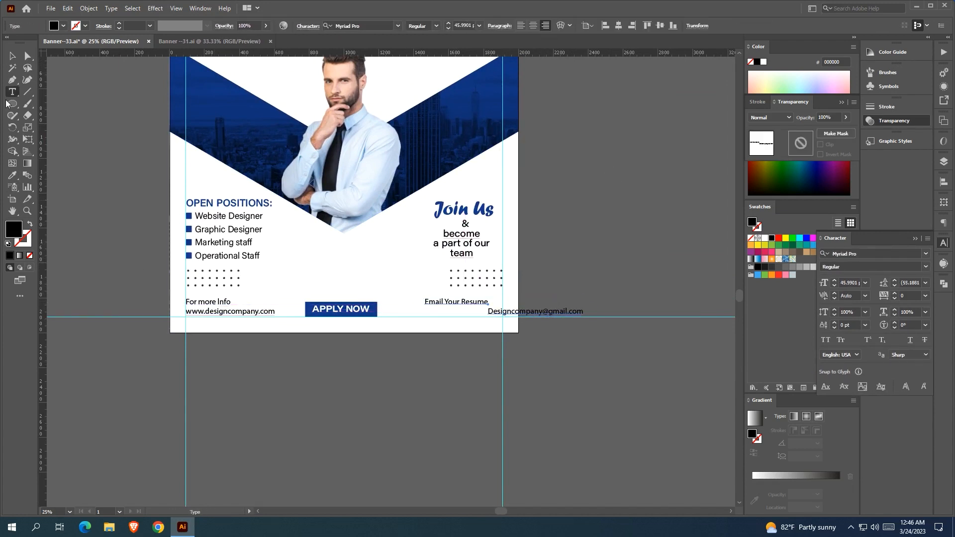
{"action": "key", "text": "ctrl+z"}
Fit the right-aligned "Email Your Resume" text against the right guide, just above the lower guide.
{"action": "key", "text": "v"}
{"action": "left_click", "coordinate": [567, 246]}
{"action": "left_click", "coordinate": [544, 302]}
{"action": "left_click", "coordinate": [584, 218]}
{"action": "left_click_drag", "start_coordinate": [468, 306], "coordinate": [482, 307]}
{"action": "scroll", "coordinate": [486, 306], "scroll_direction": "up", "scroll_amount": 4}
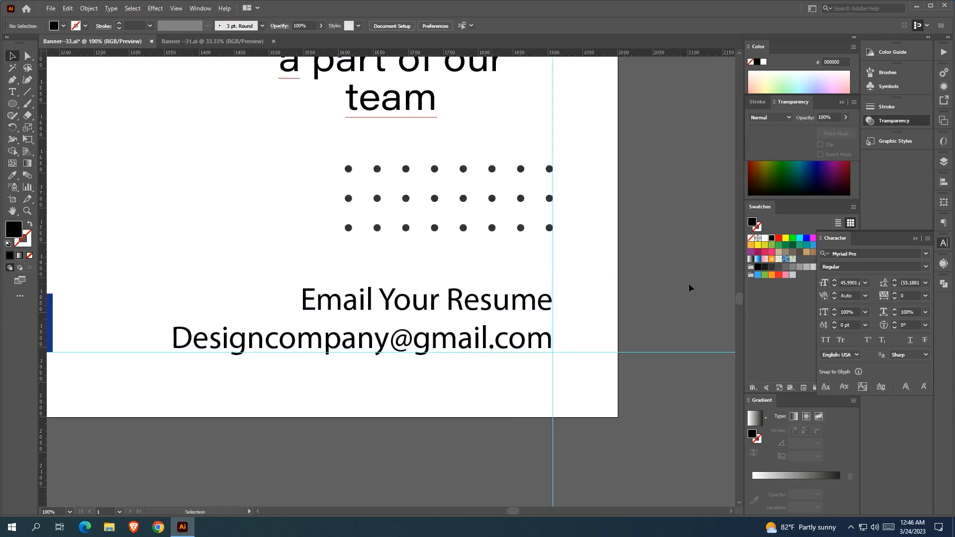
{"action": "scroll", "coordinate": [688, 282], "scroll_direction": "down", "scroll_amount": 3}
{"action": "key", "text": "t"}
{"action": "left_click_drag", "start_coordinate": [273, 304], "coordinate": [188, 302]}
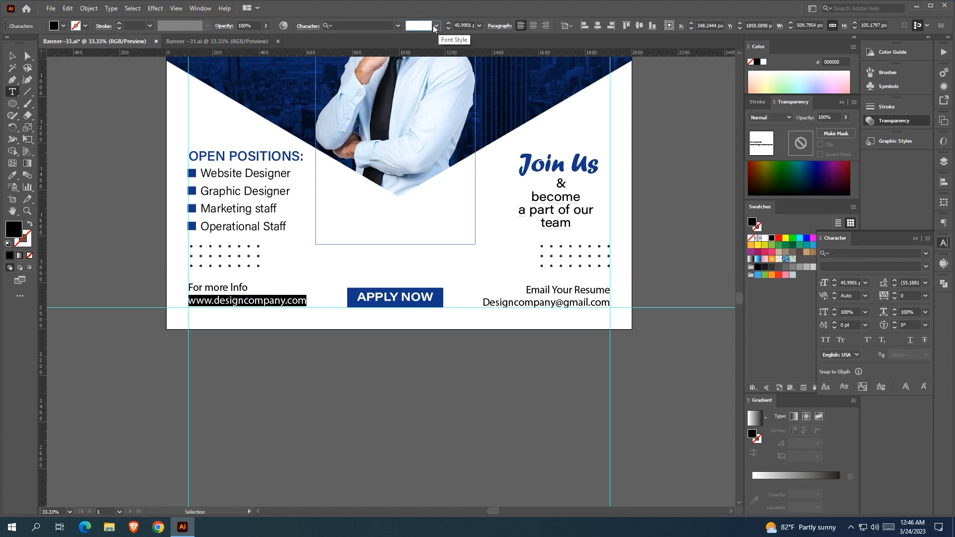
{"action": "left_click", "coordinate": [392, 26]}
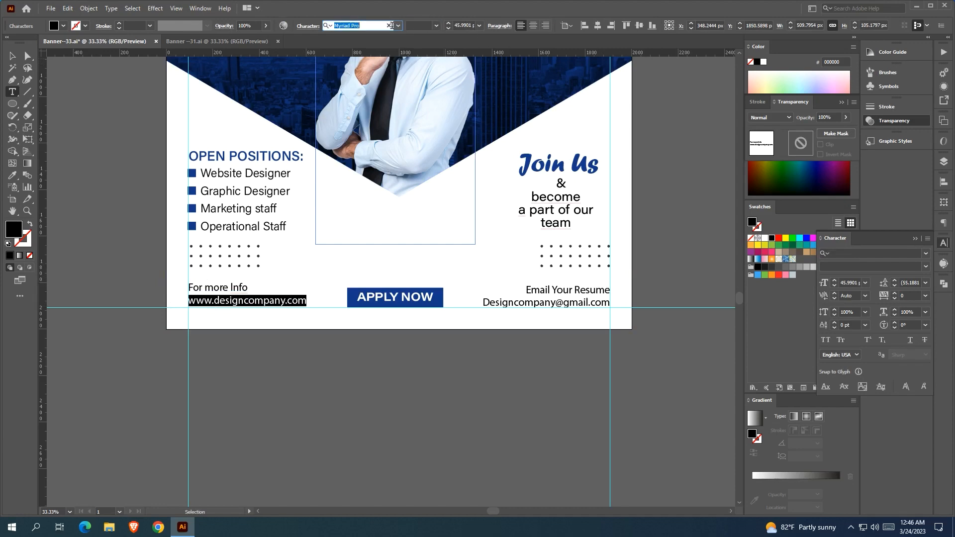
{"action": "left_click", "coordinate": [398, 25]}
{"action": "left_click", "coordinate": [389, 124]}
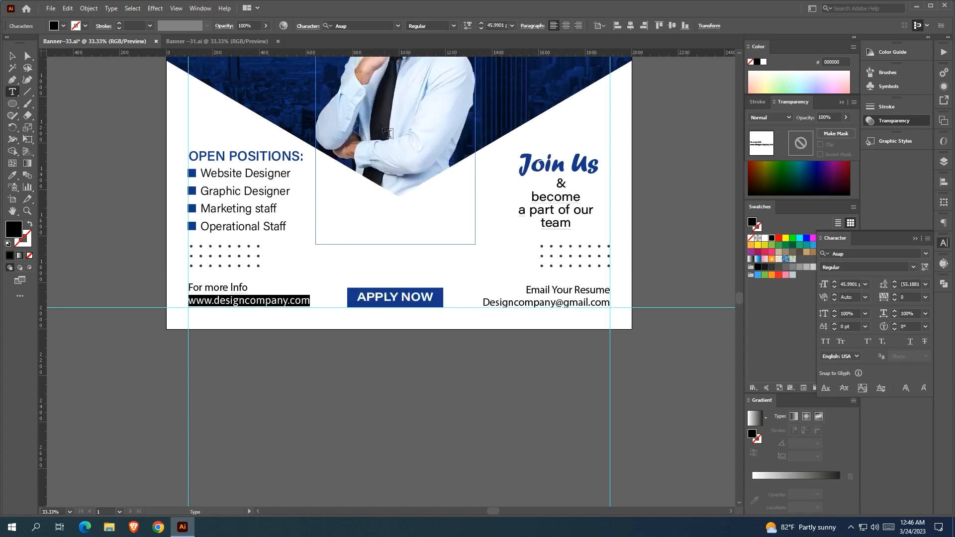
{"action": "left_click", "coordinate": [114, 277]}
{"action": "key", "text": "ctrl+z"}
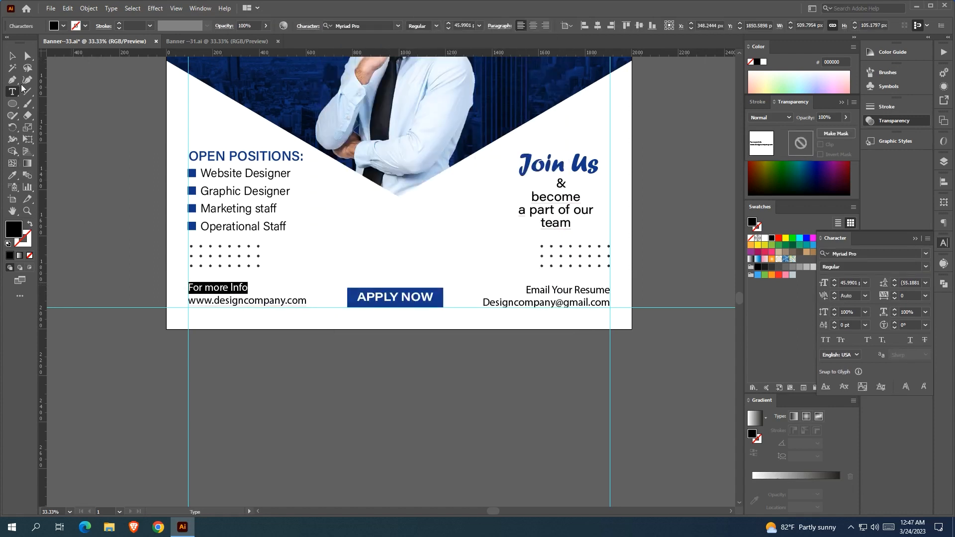
Set the "For more Info" text to the Acumin Variable Concept font and nudge it down onto the lower guide.
{"action": "key", "text": "Escape"}
{"action": "left_click", "coordinate": [398, 26]}
{"action": "left_click", "coordinate": [409, 86]}
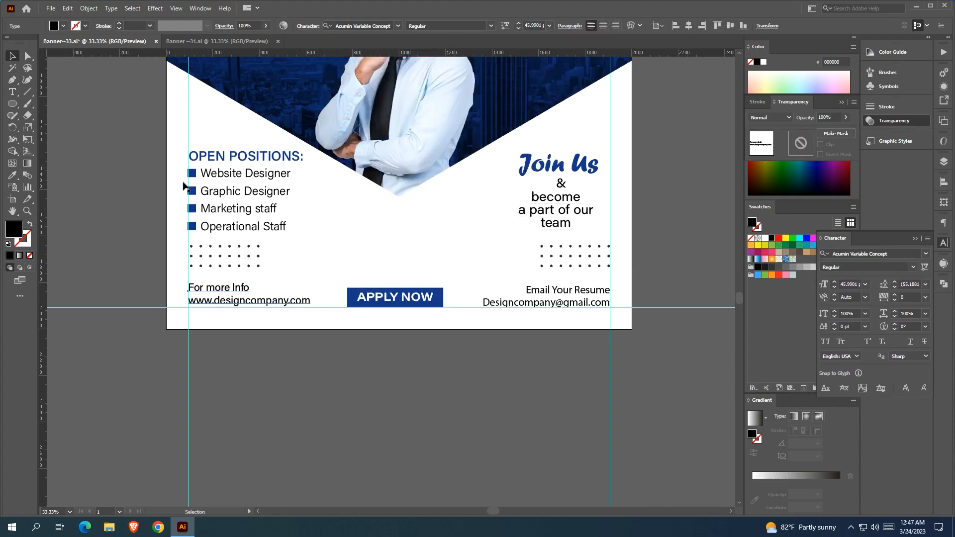
{"action": "key", "text": "Down"}
{"action": "key", "text": "Down"}
{"action": "key", "text": "Down"}
{"action": "key", "text": "Down"}
Copy the "For more Info" text style onto the "Email Your Resume" text with the Eyedropper and right-align it against the right guide.
{"action": "left_click", "coordinate": [567, 302]}
{"action": "key", "text": "i"}
{"action": "left_click", "coordinate": [215, 300]}
{"action": "key", "text": "v"}
{"action": "left_click", "coordinate": [79, 152]}
{"action": "left_click", "coordinate": [647, 293]}
{"action": "key", "text": "ctrl+shift+r"}
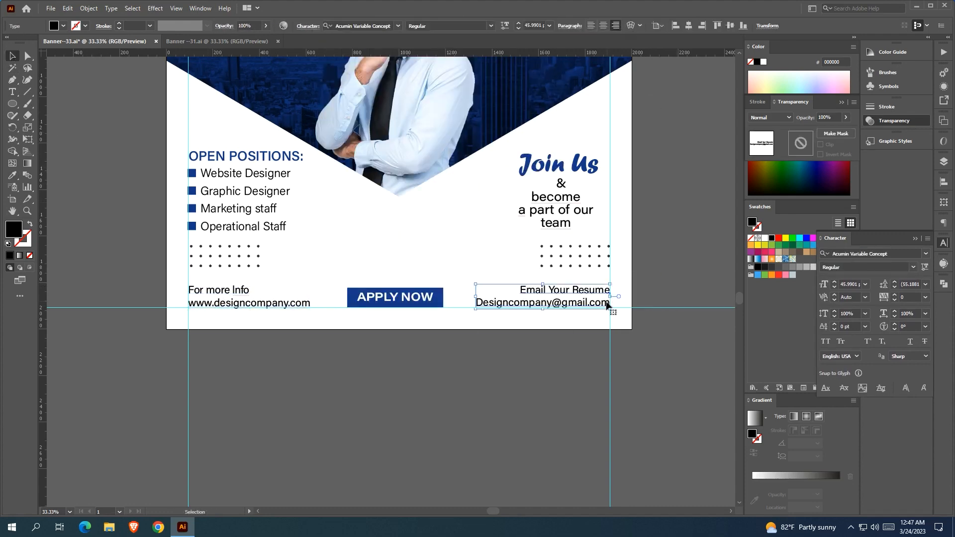
Make the "For more Info" and "Email Your Resume" heading lines bold by raising their variable font weight.
{"action": "triple_click", "coordinate": [243, 288]}
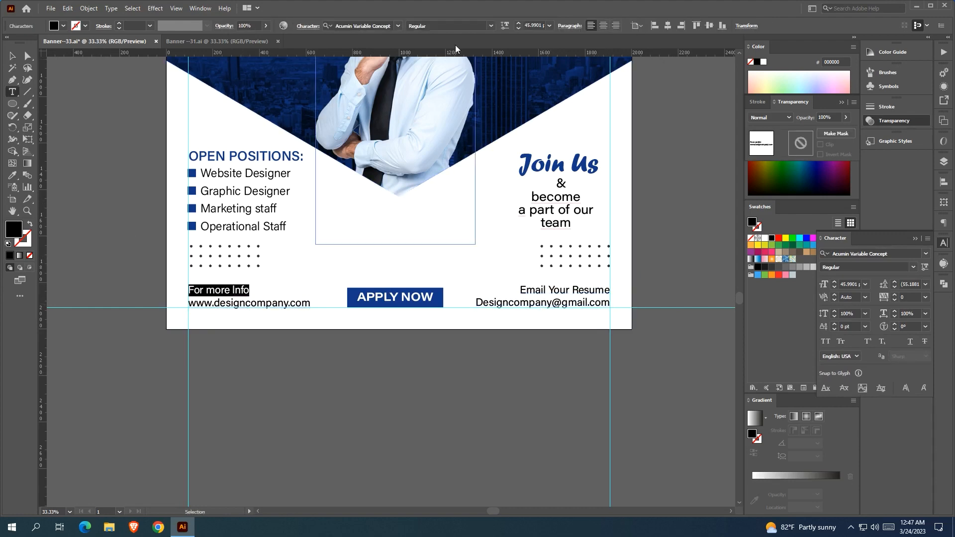
{"action": "left_click", "coordinate": [506, 26]}
{"action": "left_click_drag", "start_coordinate": [433, 56], "coordinate": [449, 56]}
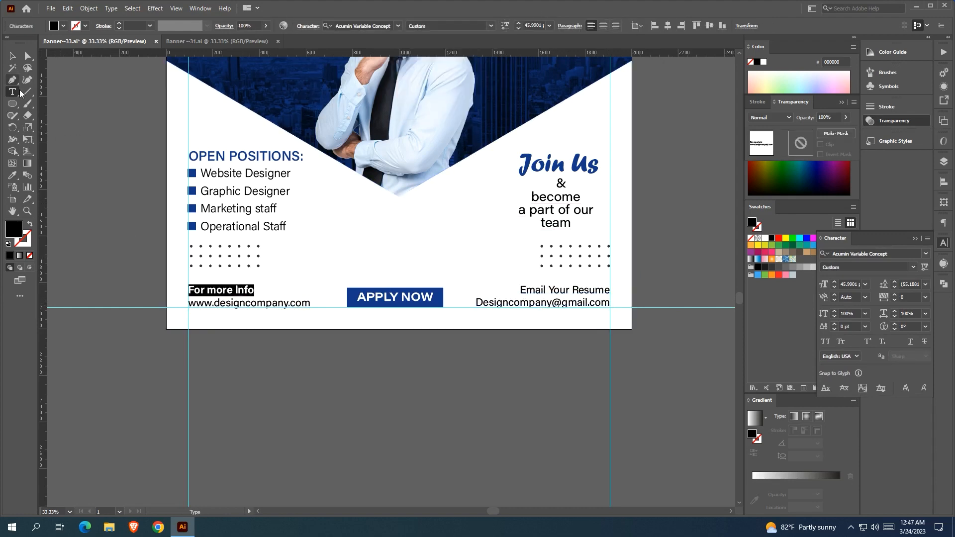
{"action": "triple_click", "coordinate": [521, 290]}
{"action": "left_click", "coordinate": [506, 26]}
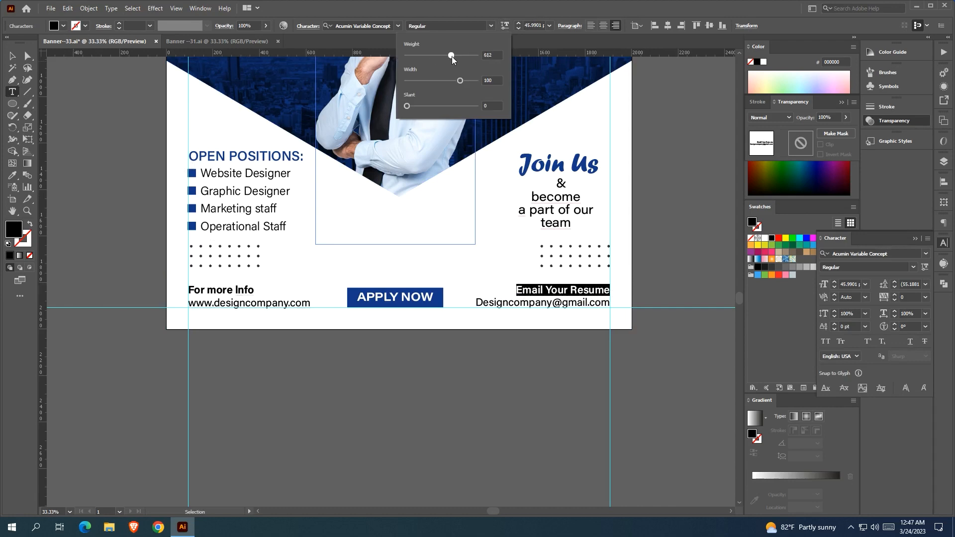
{"action": "left_click", "coordinate": [348, 398]}
{"action": "left_click", "coordinate": [13, 56]}
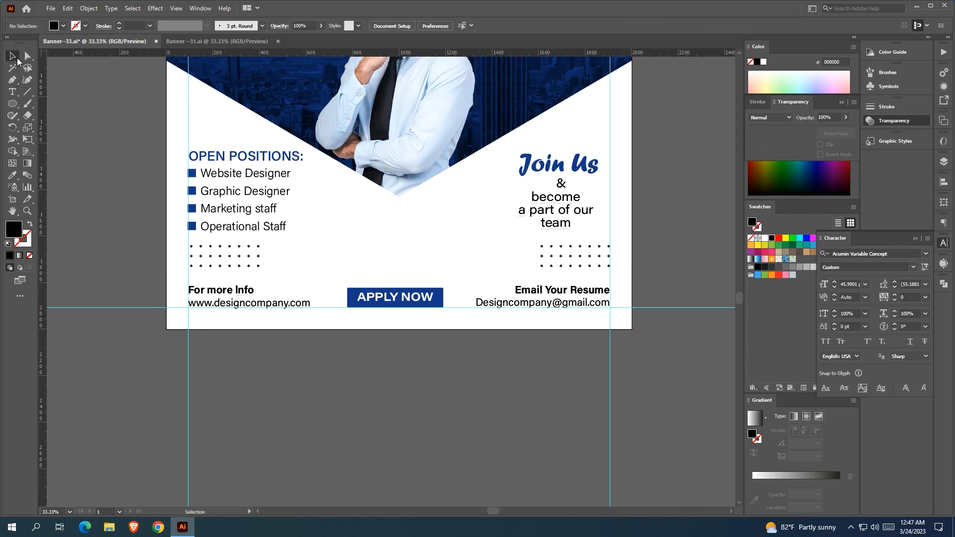
Scale the "For more Info" text down to about 41 pt, keeping it against the left guide above the lower guide.
{"action": "scroll", "coordinate": [87, 139], "scroll_direction": "down", "scroll_amount": 1}
{"action": "left_click_drag", "start_coordinate": [85, 139], "coordinate": [99, 261]}
{"action": "left_click", "coordinate": [243, 383]}
{"action": "scroll", "coordinate": [244, 382], "scroll_direction": "up", "scroll_amount": 1}
{"action": "left_click_drag", "start_coordinate": [278, 376], "coordinate": [264, 379]}
{"action": "left_click_drag", "start_coordinate": [230, 382], "coordinate": [231, 386]}
Scale the "Email Your Resume" text down to about 41 pt against the right guide and nudge it down to the lower guide.
{"action": "left_click", "coordinate": [456, 385]}
{"action": "left_click_drag", "start_coordinate": [441, 377], "coordinate": [456, 379]}
{"action": "key", "text": "Down"}
{"action": "key", "text": "Down"}
{"action": "key", "text": "Down"}
{"action": "key", "text": "Down"}
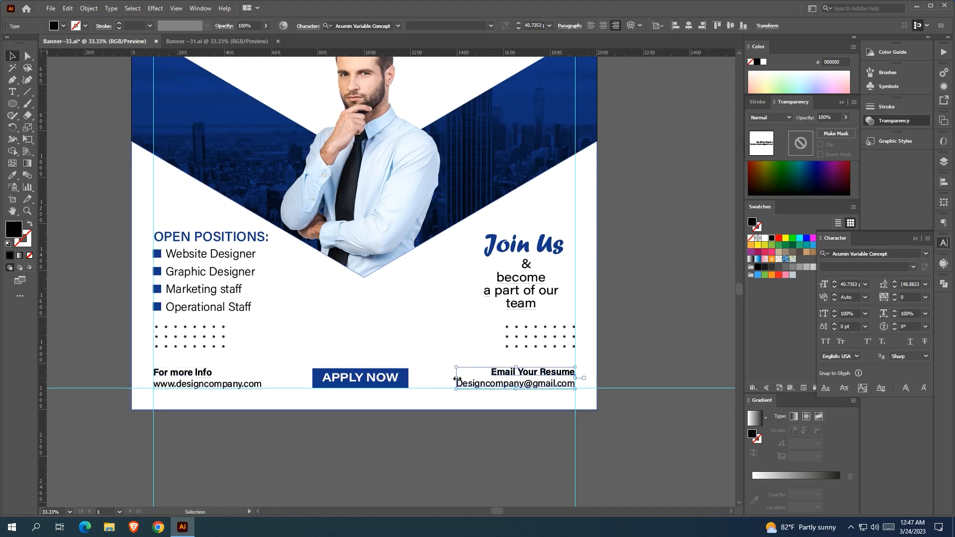
{"action": "left_click", "coordinate": [623, 336]}
{"action": "scroll", "coordinate": [617, 333], "scroll_direction": "right", "scroll_amount": 1}
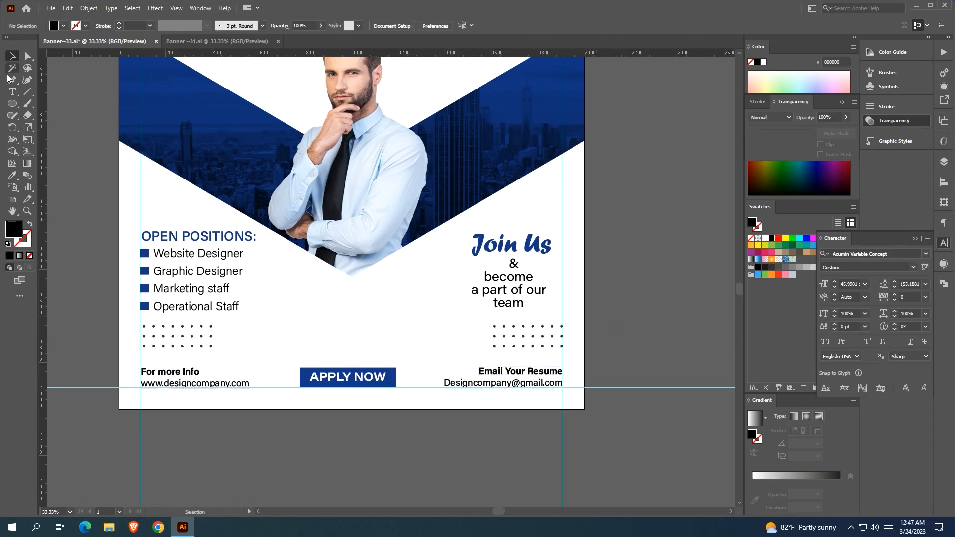
{"action": "left_click", "coordinate": [12, 93]}
{"action": "left_click_drag", "start_coordinate": [253, 386], "coordinate": [141, 384]}
{"action": "left_click", "coordinate": [505, 25]}
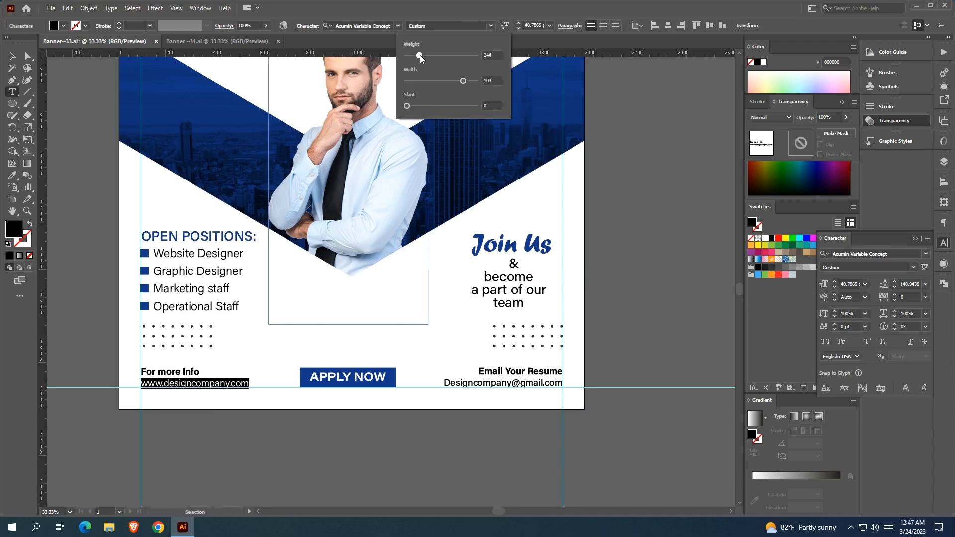
{"action": "left_click", "coordinate": [343, 343]}
{"action": "left_click", "coordinate": [344, 344]}
Lighten the font weight of the e-mail address line under "Email Your Resume".
{"action": "left_click_drag", "start_coordinate": [444, 383], "coordinate": [561, 384]}
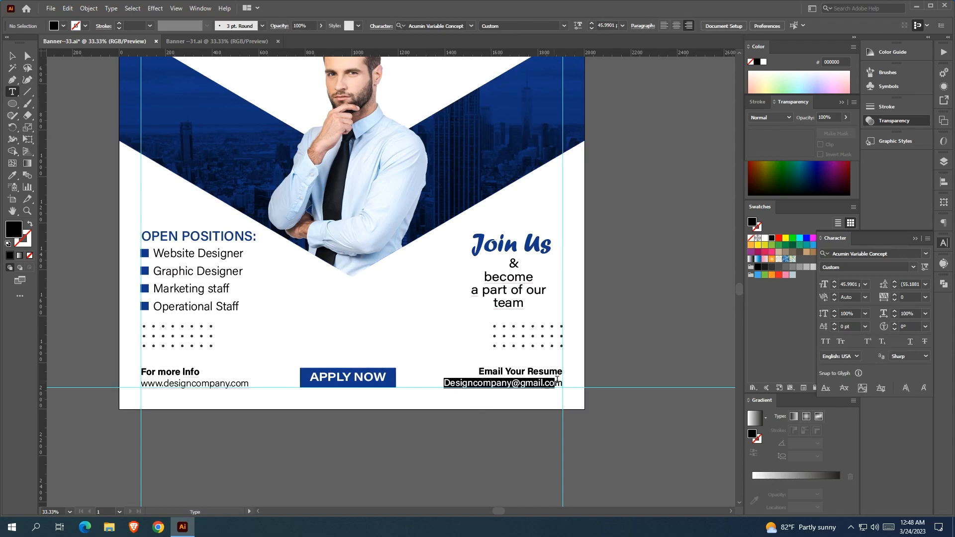
{"action": "left_click", "coordinate": [505, 27]}
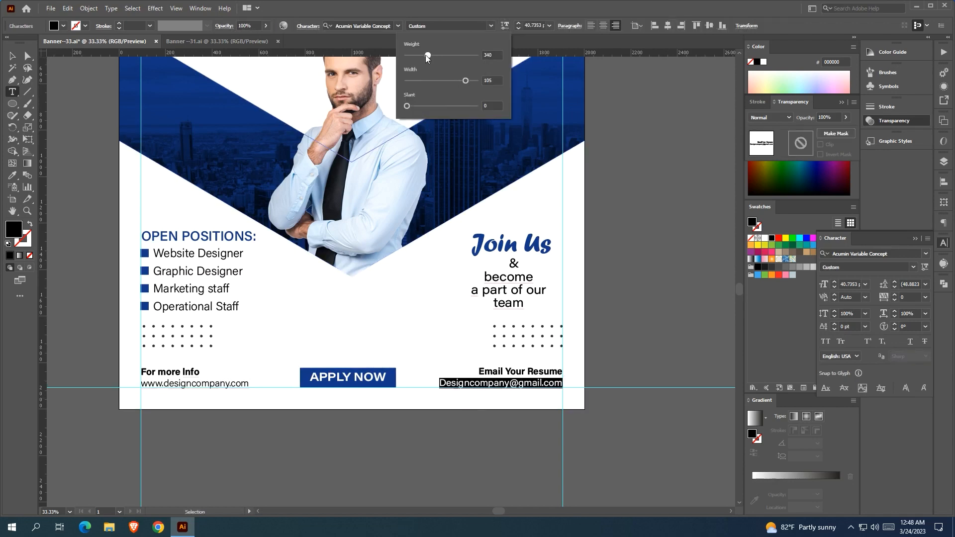
{"action": "left_click", "coordinate": [75, 162]}
{"action": "left_click", "coordinate": [75, 162]}
Shift the "Join Us" heading and the text below it to the right guide and enlarge them slightly.
{"action": "scroll", "coordinate": [75, 162], "scroll_direction": "down", "scroll_amount": 2}
{"action": "left_click_drag", "start_coordinate": [384, 209], "coordinate": [439, 287]}
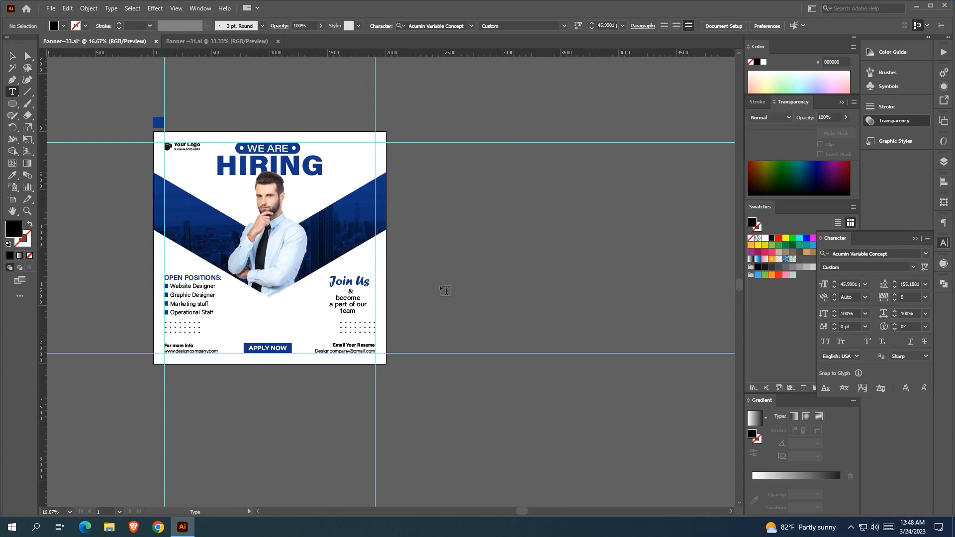
{"action": "scroll", "coordinate": [418, 281], "scroll_direction": "up", "scroll_amount": 1}
{"action": "left_click_drag", "start_coordinate": [418, 282], "coordinate": [566, 299]}
{"action": "key", "text": "v"}
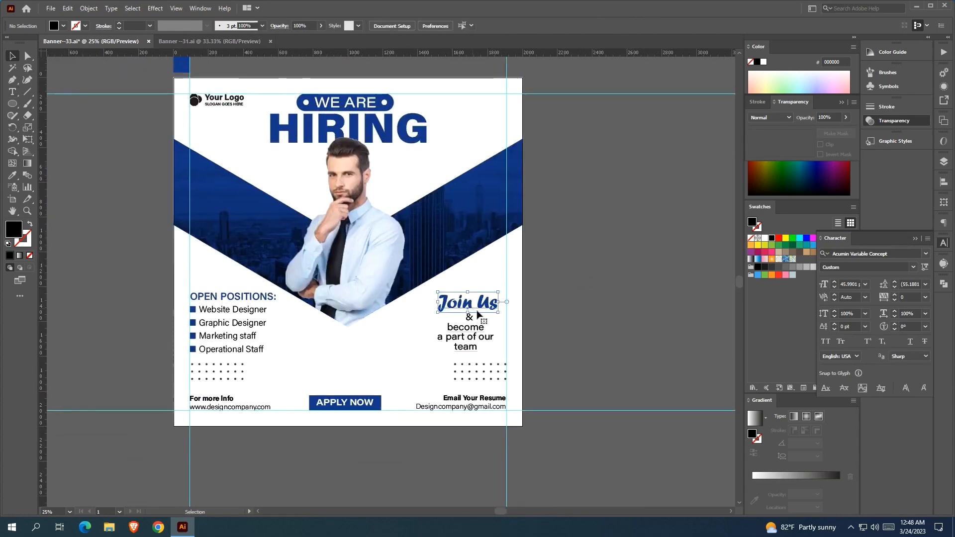
{"action": "left_click", "coordinate": [472, 312]}
{"action": "key", "text": "shift+Right"}
{"action": "key", "text": "shift+Right"}
{"action": "key", "text": "shift+Right"}
{"action": "key", "text": "shift+Right"}
{"action": "key", "text": "shift+Right"}
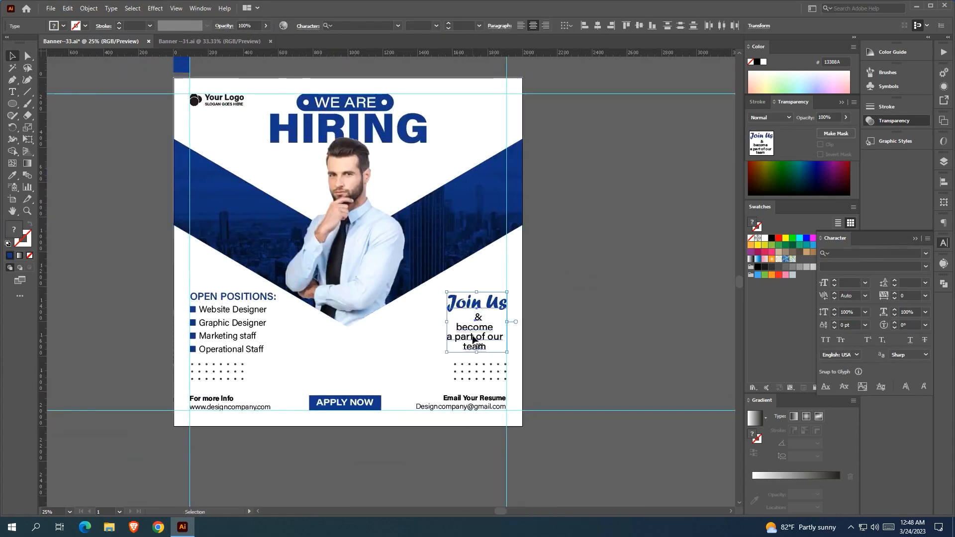
{"action": "left_click", "coordinate": [539, 324]}
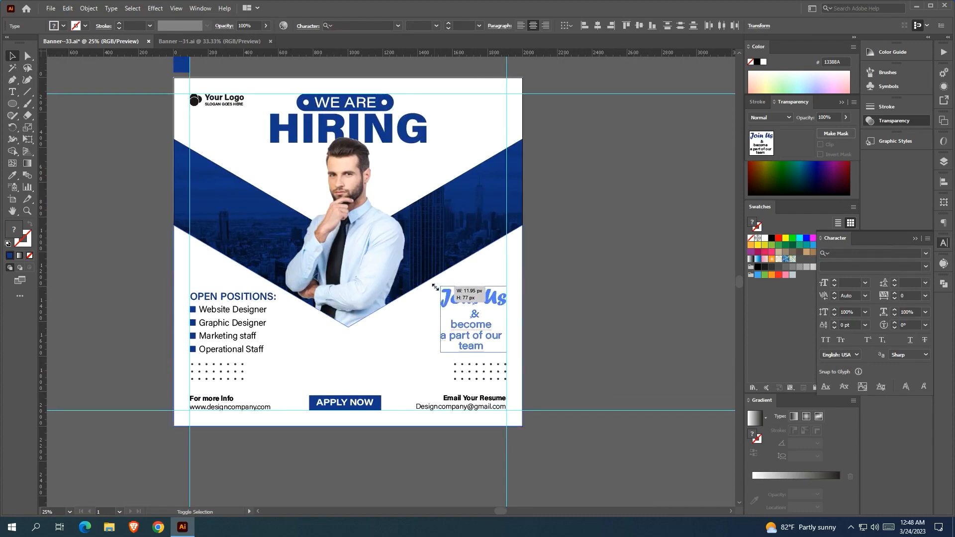
{"action": "left_click_drag", "start_coordinate": [576, 235], "coordinate": [584, 265]}
Place a copy of the dot grid in the banner's upper right corner, just below the upper guide.
{"action": "left_click_drag", "start_coordinate": [249, 398], "coordinate": [523, 241]}
{"action": "scroll", "coordinate": [515, 133], "scroll_direction": "up", "scroll_amount": 2}
{"action": "left_click", "coordinate": [522, 240]}
{"action": "left_click", "coordinate": [521, 237]}
Delete the four rightmost columns of dots from the copied grid to leave four columns of three dots.
{"action": "key", "text": "a"}
{"action": "left_click", "coordinate": [529, 239]}
{"action": "left_click", "coordinate": [516, 199]}
{"action": "key", "text": "Delete"}
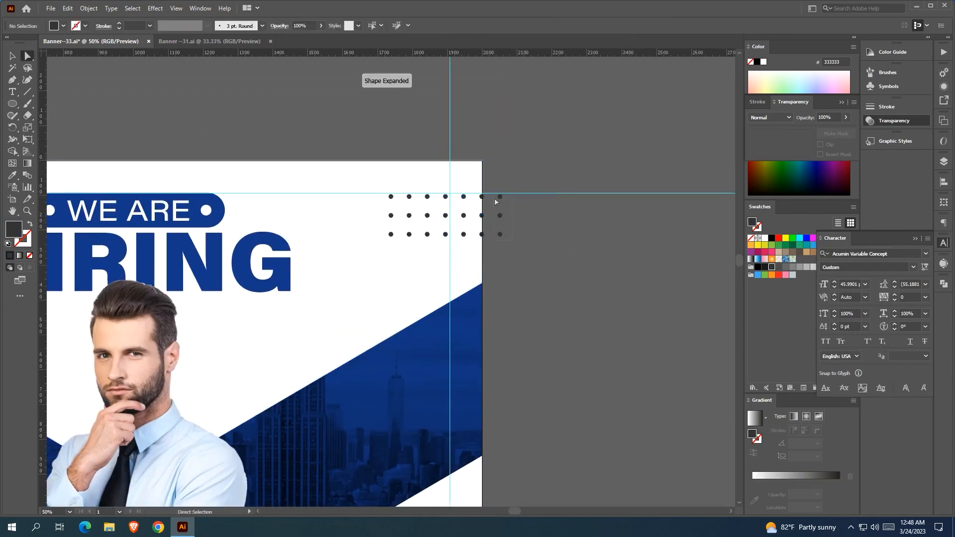
{"action": "left_click_drag", "start_coordinate": [495, 199], "coordinate": [495, 194]}
{"action": "key", "text": "Delete"}
{"action": "left_click", "coordinate": [482, 197]}
{"action": "key", "text": "Delete"}
{"action": "left_click", "coordinate": [482, 216]}
{"action": "key", "text": "Delete"}
{"action": "left_click", "coordinate": [483, 236]}
{"action": "key", "text": "Delete"}
{"action": "left_click", "coordinate": [464, 216]}
{"action": "key", "text": "Delete"}
{"action": "left_click", "coordinate": [464, 197]}
{"action": "key", "text": "Delete"}
{"action": "key", "text": "Delete"}
{"action": "left_click", "coordinate": [465, 235]}
{"action": "key", "text": "Delete"}
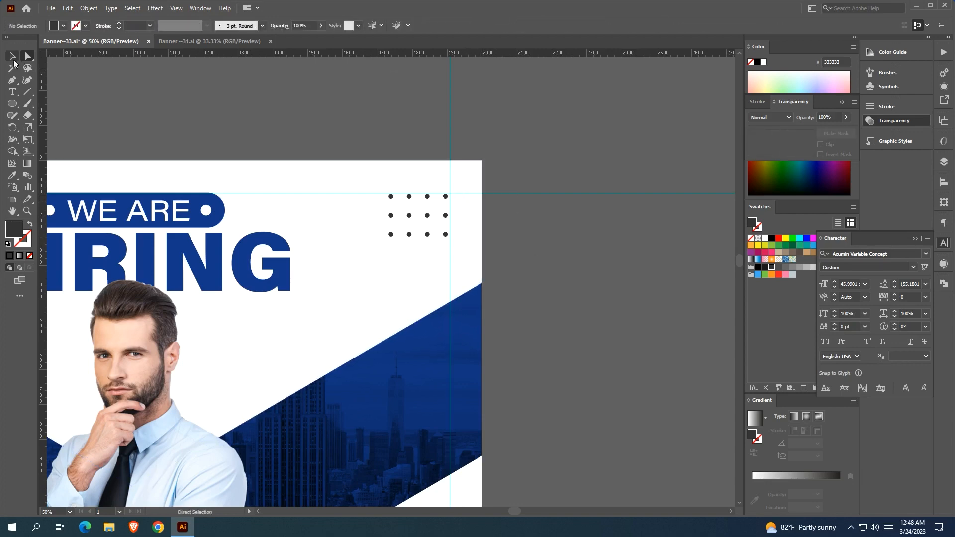
Select and delete all the guides around the banner.
{"action": "left_click", "coordinate": [14, 60]}
{"action": "scroll", "coordinate": [348, 124], "scroll_direction": "down", "scroll_amount": 3}
{"action": "left_click_drag", "start_coordinate": [313, 133], "coordinate": [398, 161]}
{"action": "left_click_drag", "start_coordinate": [501, 146], "coordinate": [219, 119]}
{"action": "left_click_drag", "start_coordinate": [515, 143], "coordinate": [550, 429]}
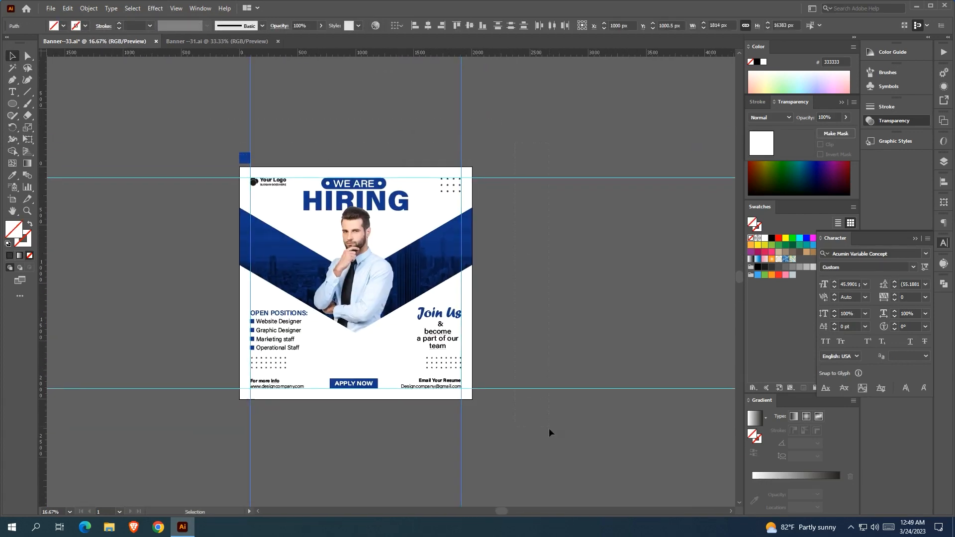
{"action": "key", "text": "Delete"}
{"action": "scroll", "coordinate": [577, 183], "scroll_direction": "down", "scroll_amount": 1}
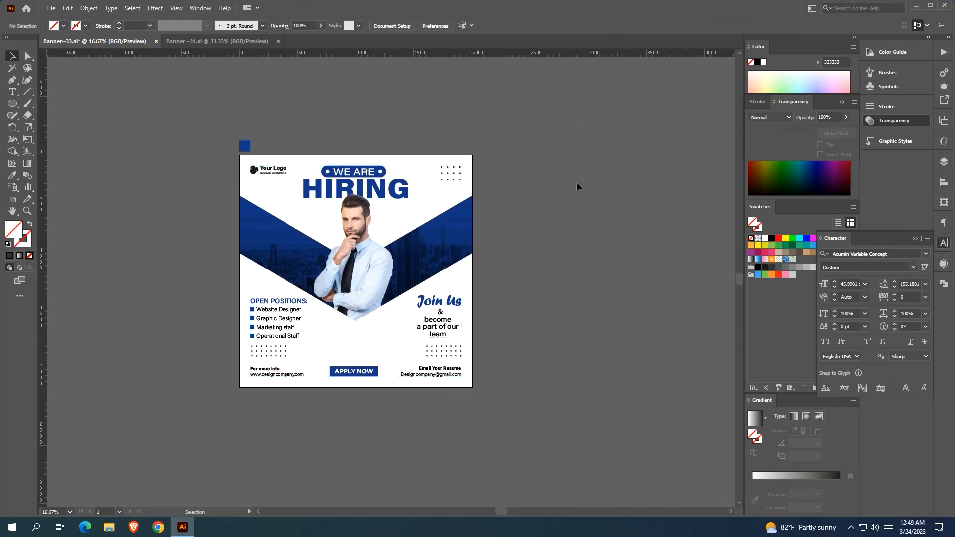
Isolate the clipped V-band group and reposition the city photo inside it.
{"action": "double_click", "coordinate": [428, 268]}
{"action": "left_click", "coordinate": [428, 268]}
{"action": "double_click", "coordinate": [417, 261]}
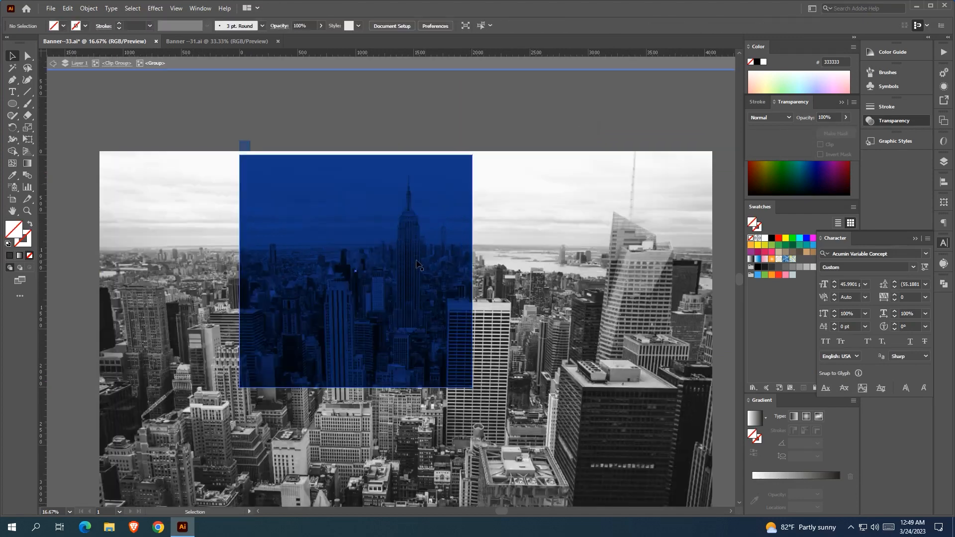
{"action": "left_click_drag", "start_coordinate": [417, 261], "coordinate": [624, 269]}
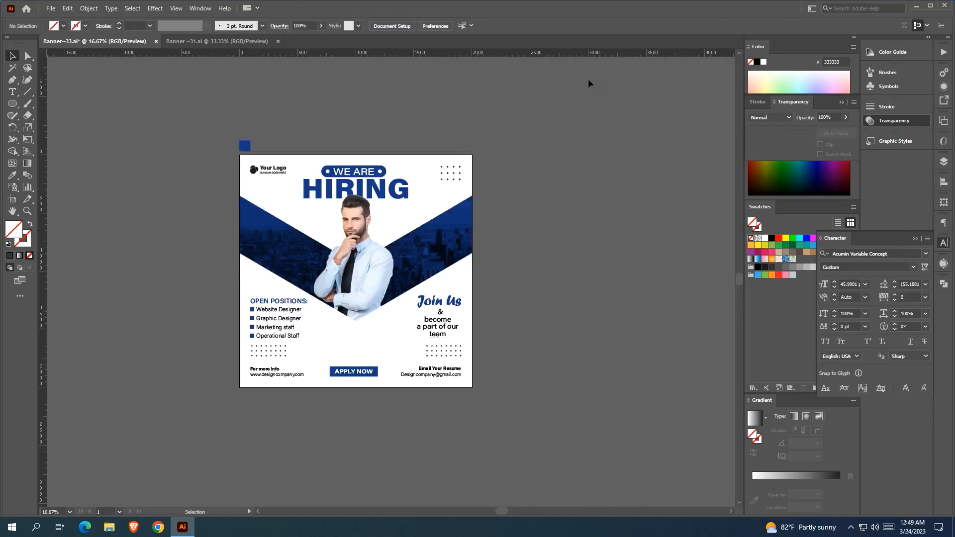
Recolor the logo group with the blue of the sample square above the artboard and delete that square.
{"action": "left_click", "coordinate": [254, 169]}
{"action": "left_click", "coordinate": [15, 179]}
{"action": "left_click", "coordinate": [246, 144]}
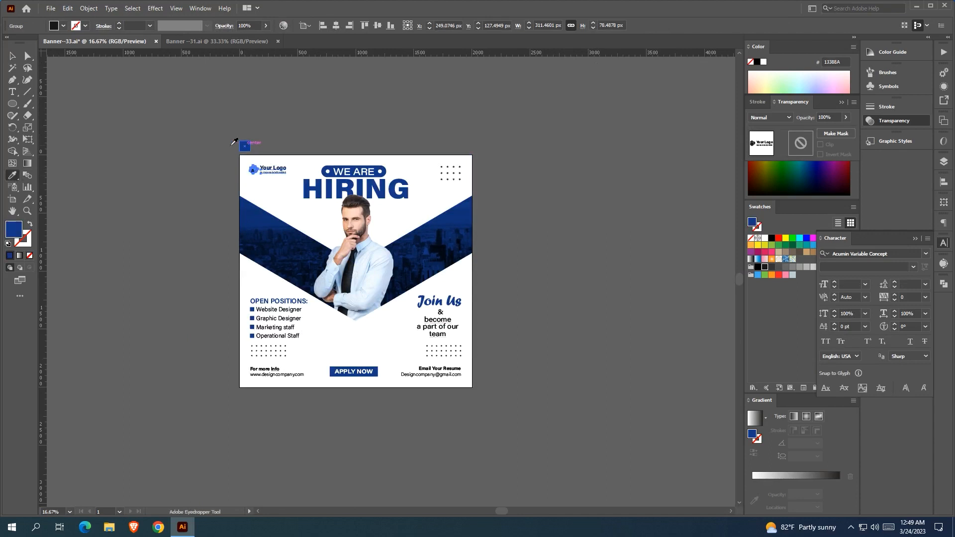
{"action": "left_click", "coordinate": [13, 57]}
{"action": "left_click", "coordinate": [139, 102]}
{"action": "scroll", "coordinate": [139, 102], "scroll_direction": "right", "scroll_amount": 1}
{"action": "key", "text": "Delete"}
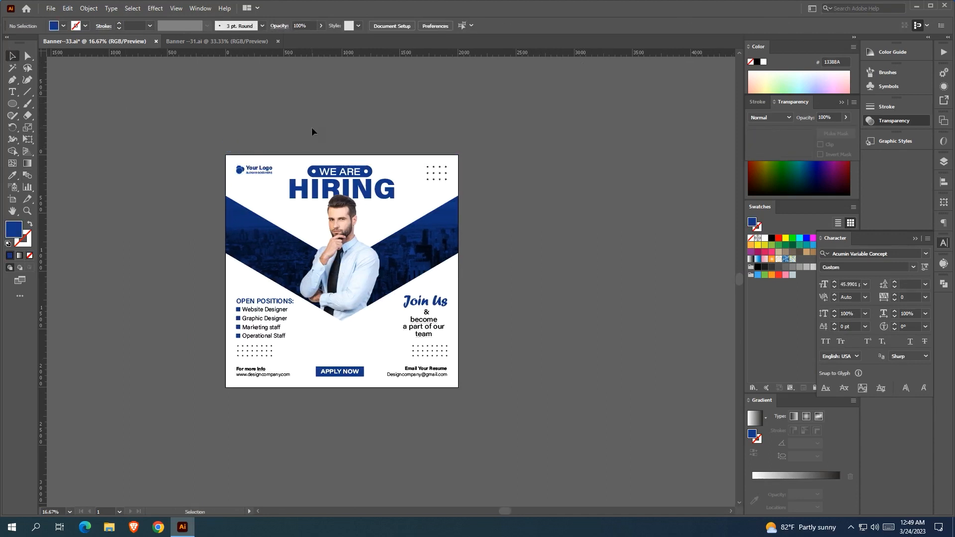
Start a Multiply Drop Shadow on the white shape below the V-band with an X offset of 0 px.
{"action": "left_click", "coordinate": [380, 320]}
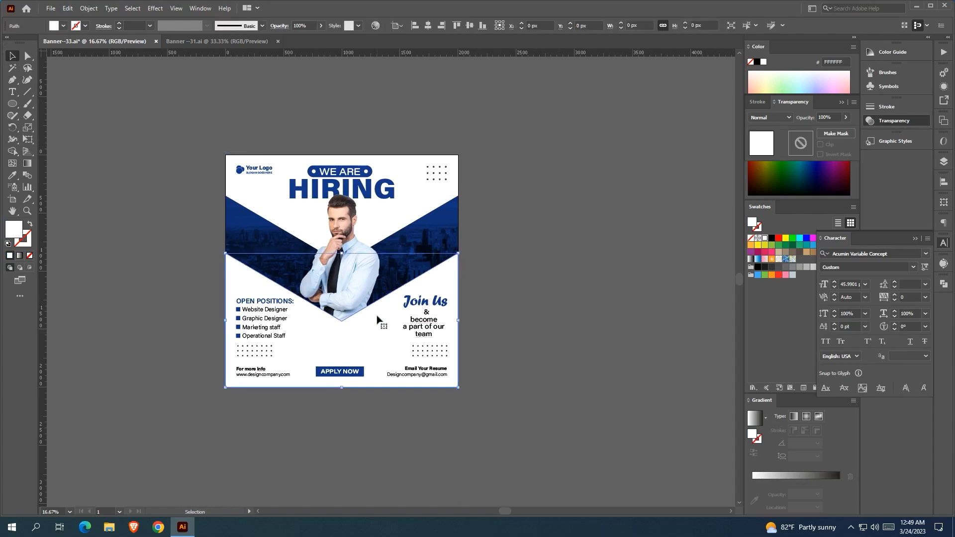
{"action": "left_click", "coordinate": [155, 8]}
{"action": "mouse_move", "coordinate": [206, 123]}
{"action": "left_click", "coordinate": [286, 122]}
{"action": "left_click", "coordinate": [743, 215]}
{"action": "left_click", "coordinate": [744, 230]}
{"action": "scroll", "coordinate": [744, 230], "scroll_direction": "down", "scroll_amount": 13}
{"action": "scroll", "coordinate": [744, 230], "scroll_direction": "down", "scroll_amount": 10}
{"action": "type", "text": "0"}
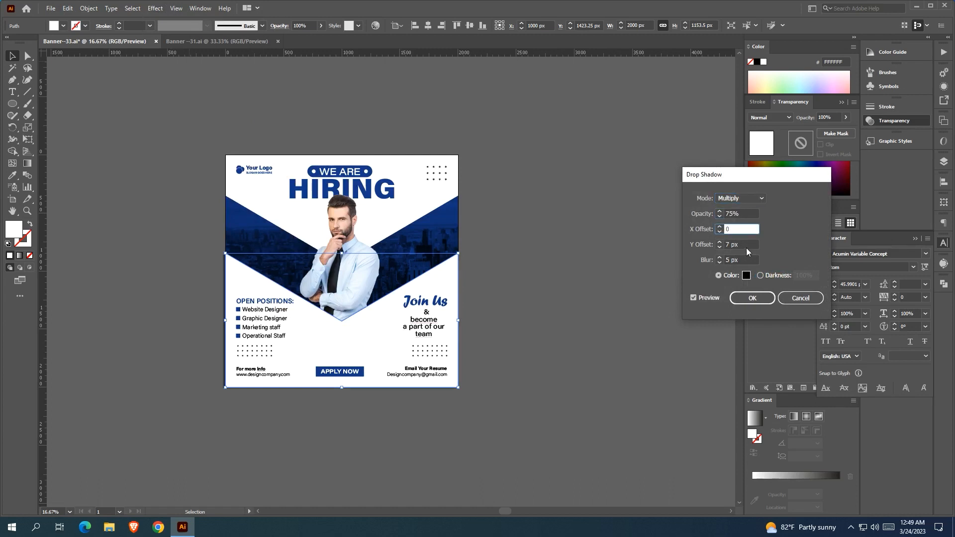
Set the drop shadow's Y offset to -33 px, blur to 39 px and opacity to 69%, and apply it.
{"action": "left_click", "coordinate": [746, 246]}
{"action": "scroll", "coordinate": [746, 246], "scroll_direction": "up", "scroll_amount": 5}
{"action": "scroll", "coordinate": [746, 245], "scroll_direction": "down", "scroll_amount": 4}
{"action": "scroll", "coordinate": [746, 246], "scroll_direction": "down", "scroll_amount": 20}
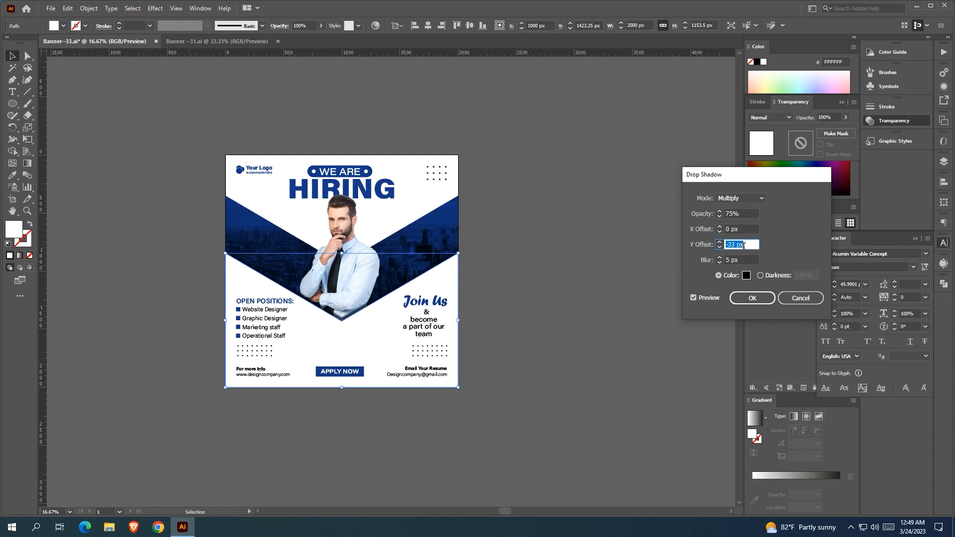
{"action": "left_click", "coordinate": [741, 259]}
{"action": "scroll", "coordinate": [740, 259], "scroll_direction": "up", "scroll_amount": 17}
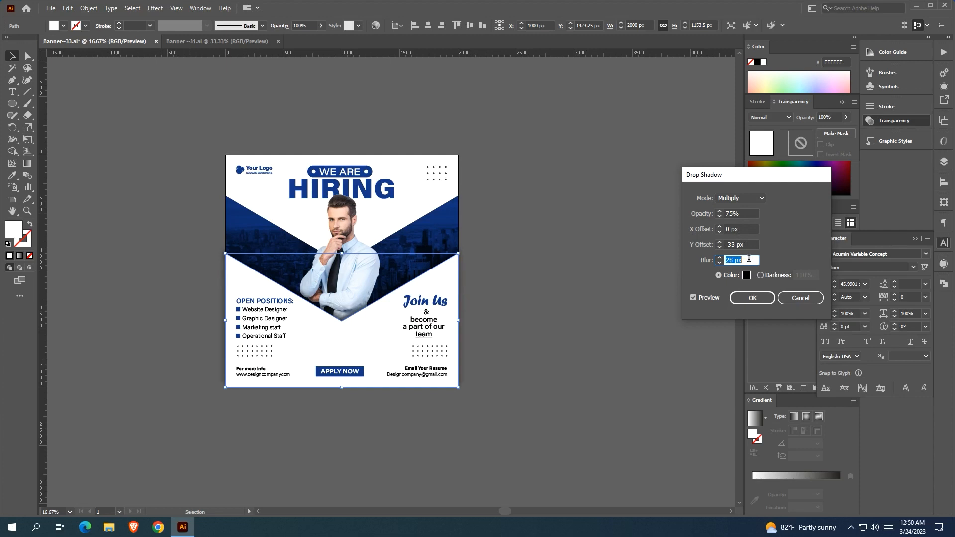
{"action": "left_click", "coordinate": [747, 213]}
{"action": "scroll", "coordinate": [747, 214], "scroll_direction": "down", "scroll_amount": 6}
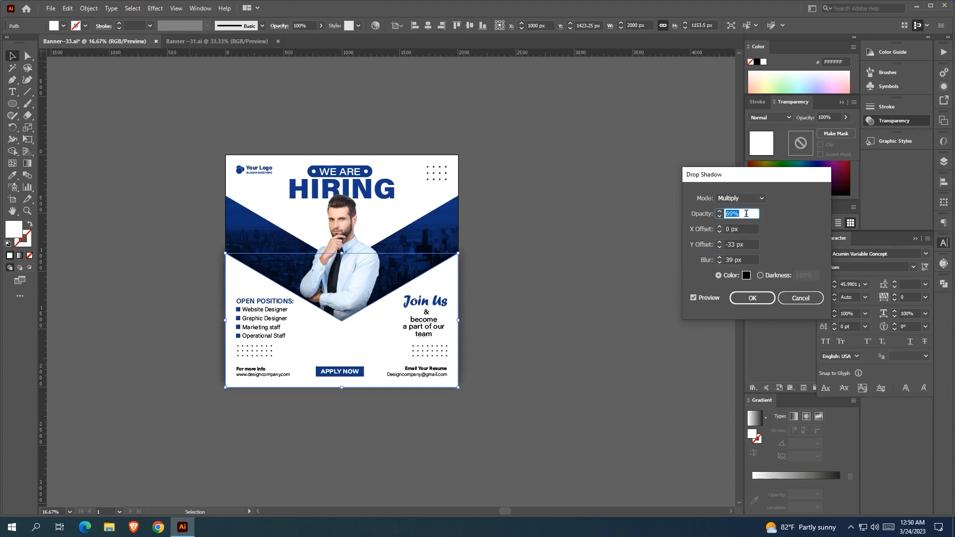
{"action": "left_click", "coordinate": [752, 298]}
{"action": "left_click", "coordinate": [633, 301]}
Scale the businessman cutout down slightly and reposition it in the middle of the V-band.
{"action": "left_click_drag", "start_coordinate": [341, 277], "coordinate": [342, 273]}
{"action": "left_click_drag", "start_coordinate": [341, 194], "coordinate": [340, 202]}
{"action": "left_click_drag", "start_coordinate": [343, 240], "coordinate": [343, 232]}
{"action": "left_click", "coordinate": [535, 278]}
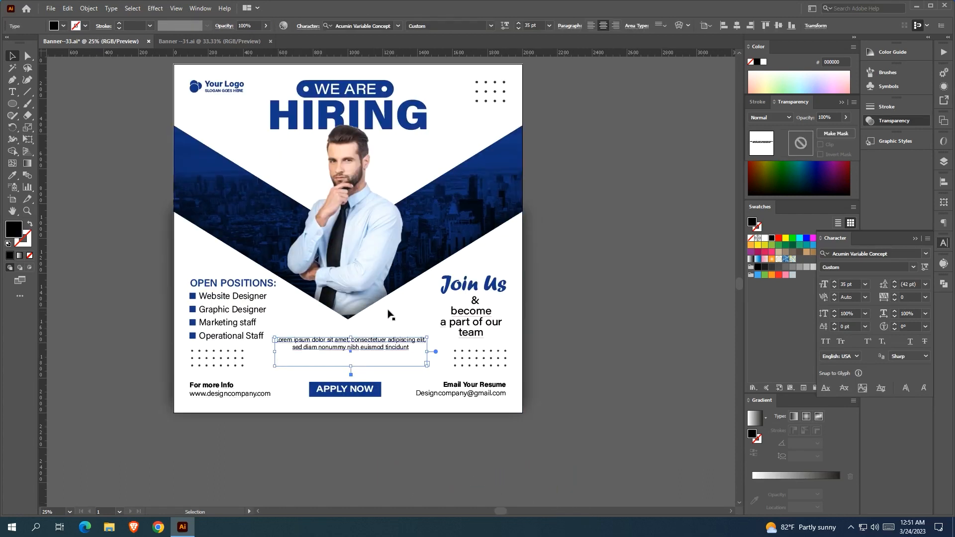
Adjust the variable font weight of the centered Lorem ipsum paragraph to make it slightly heavier.
{"action": "left_click", "coordinate": [505, 26]}
{"action": "left_click_drag", "start_coordinate": [417, 59], "coordinate": [420, 57]}
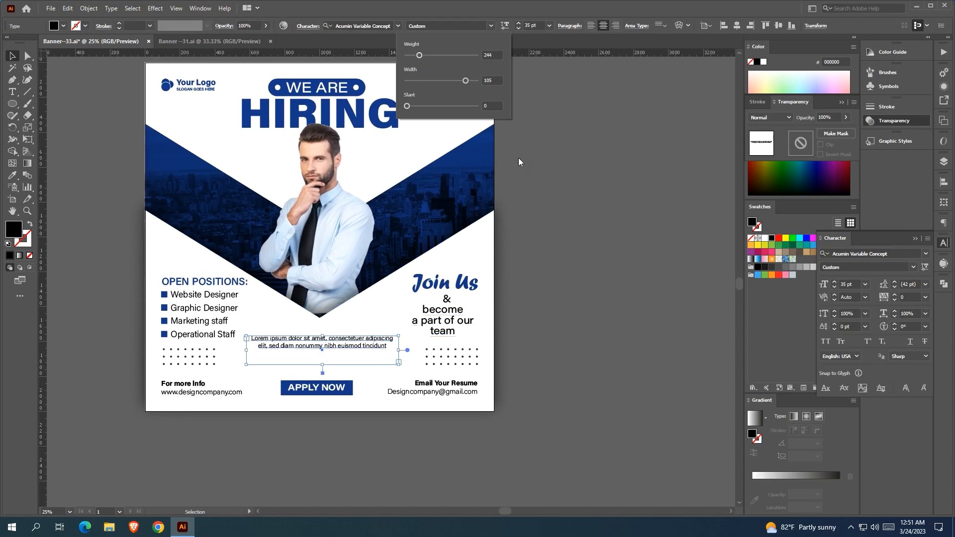
{"action": "left_click_drag", "start_coordinate": [419, 56], "coordinate": [423, 55]}
{"action": "left_click", "coordinate": [653, 240]}
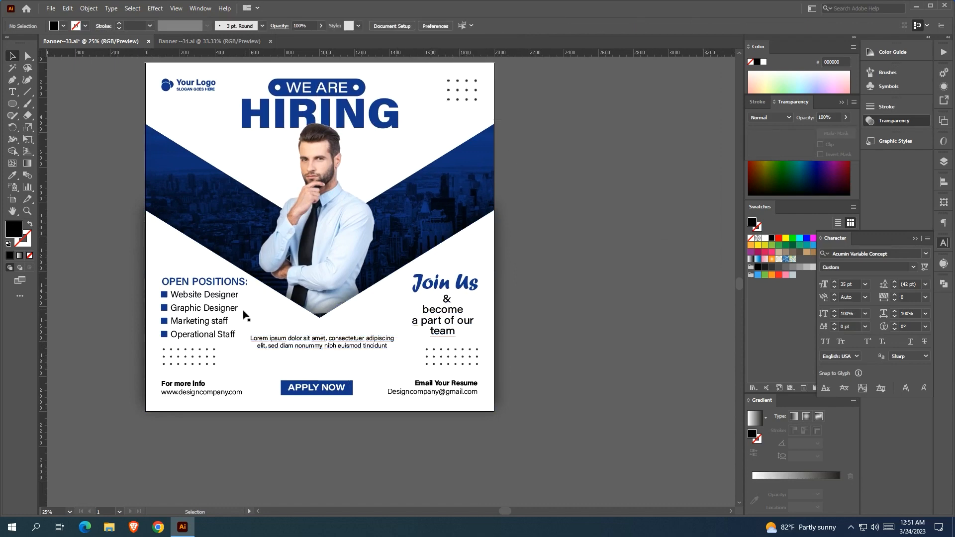
Select the "OPEN POSITIONS:" heading with its list and bullets and scale them down to about 443 px wide.
{"action": "left_click", "coordinate": [192, 334]}
{"action": "left_click", "coordinate": [194, 319], "text": "shift"}
{"action": "left_click", "coordinate": [194, 308], "text": "shift"}
{"action": "left_click", "coordinate": [170, 295], "text": "shift"}
{"action": "left_click", "coordinate": [187, 282], "text": "shift"}
{"action": "left_click_drag", "start_coordinate": [248, 340], "coordinate": [238, 333]}
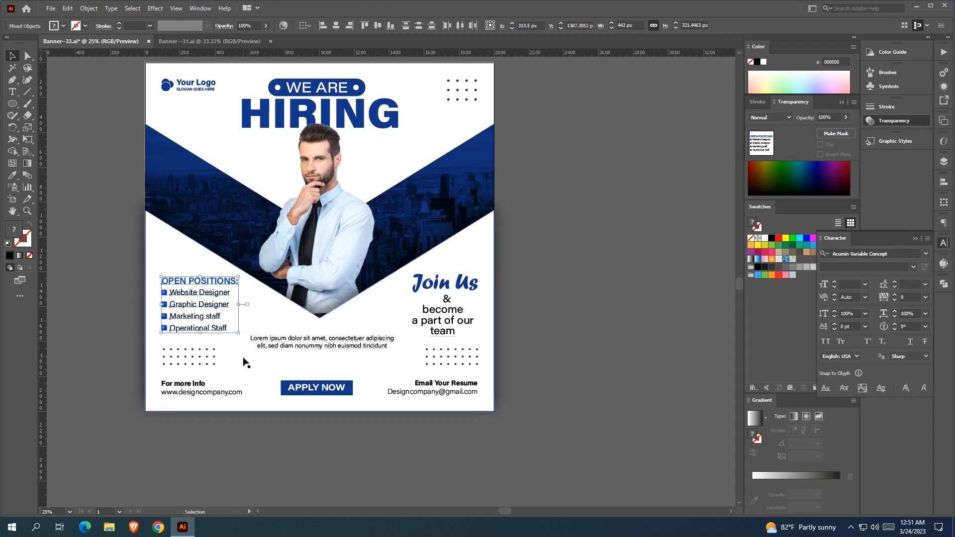
{"action": "left_click", "coordinate": [273, 422]}
Set the font weight of the "& become a part of our team" text to 292.
{"action": "left_click_drag", "start_coordinate": [333, 440], "coordinate": [305, 443]}
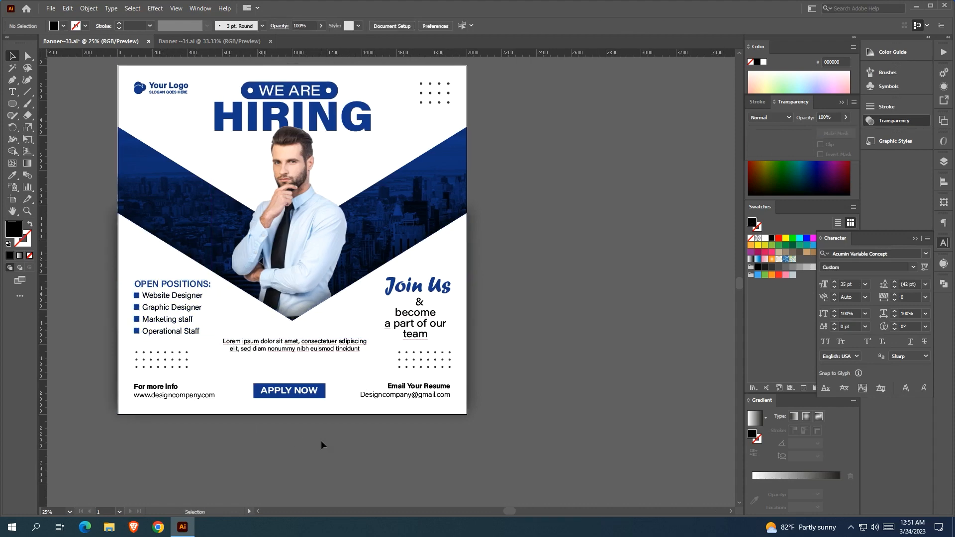
{"action": "left_click", "coordinate": [414, 315]}
{"action": "left_click", "coordinate": [505, 26]}
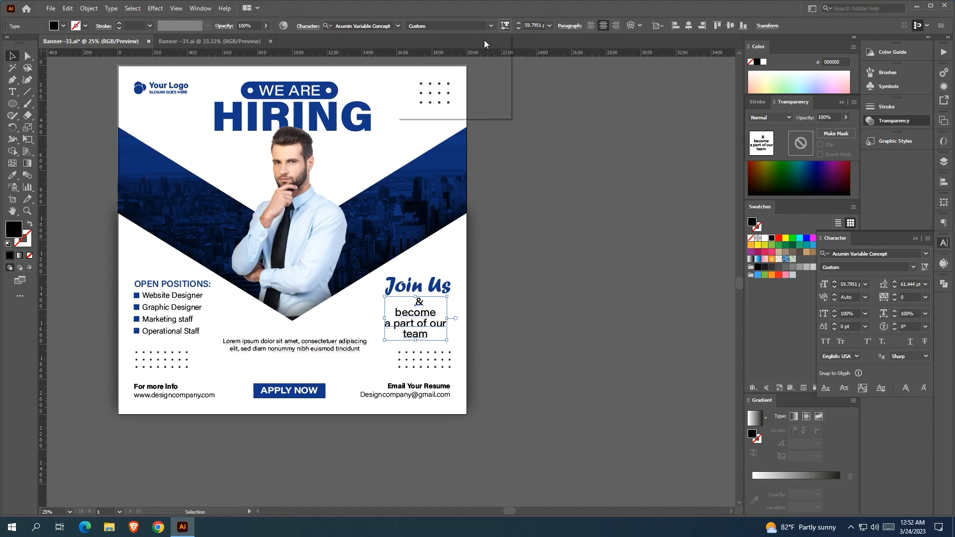
{"action": "left_click_drag", "start_coordinate": [469, 79], "coordinate": [420, 55]}
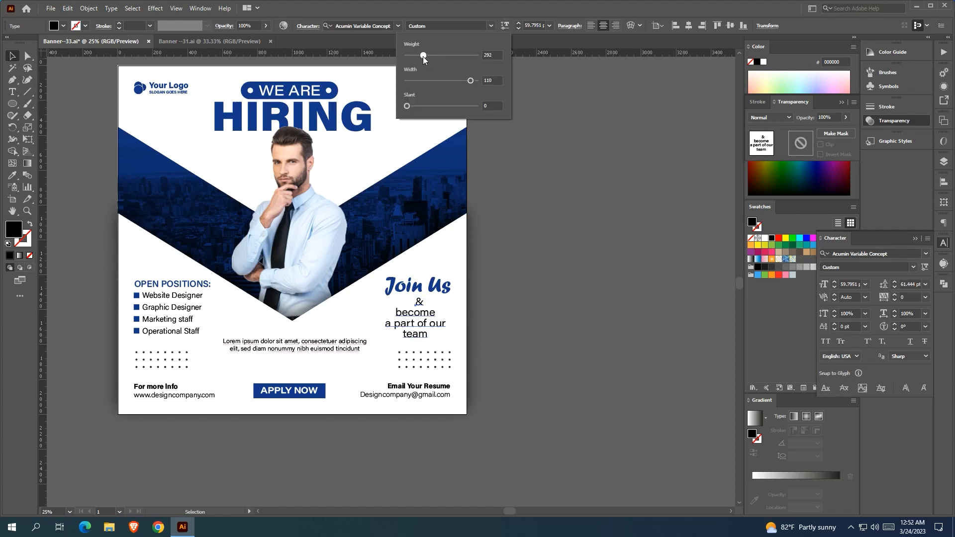
{"action": "left_click", "coordinate": [552, 238]}
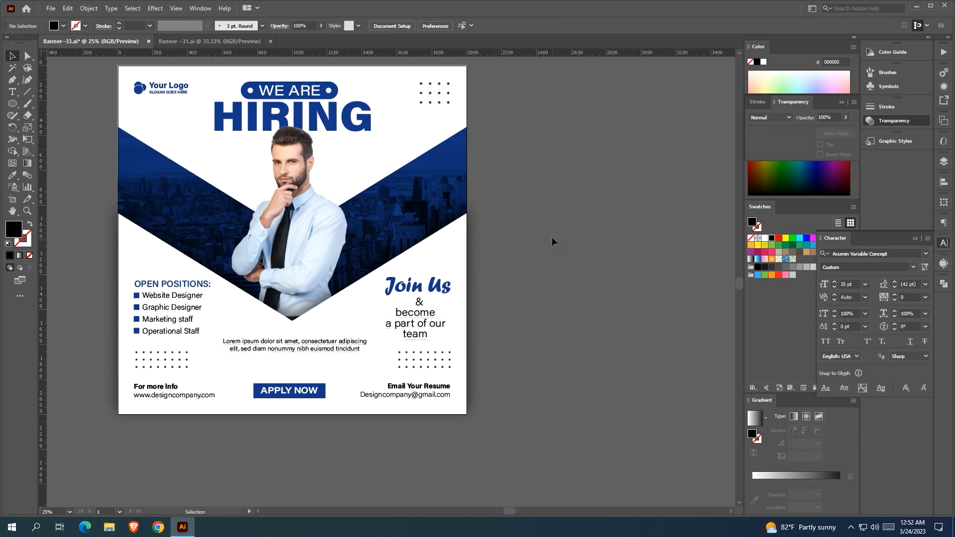